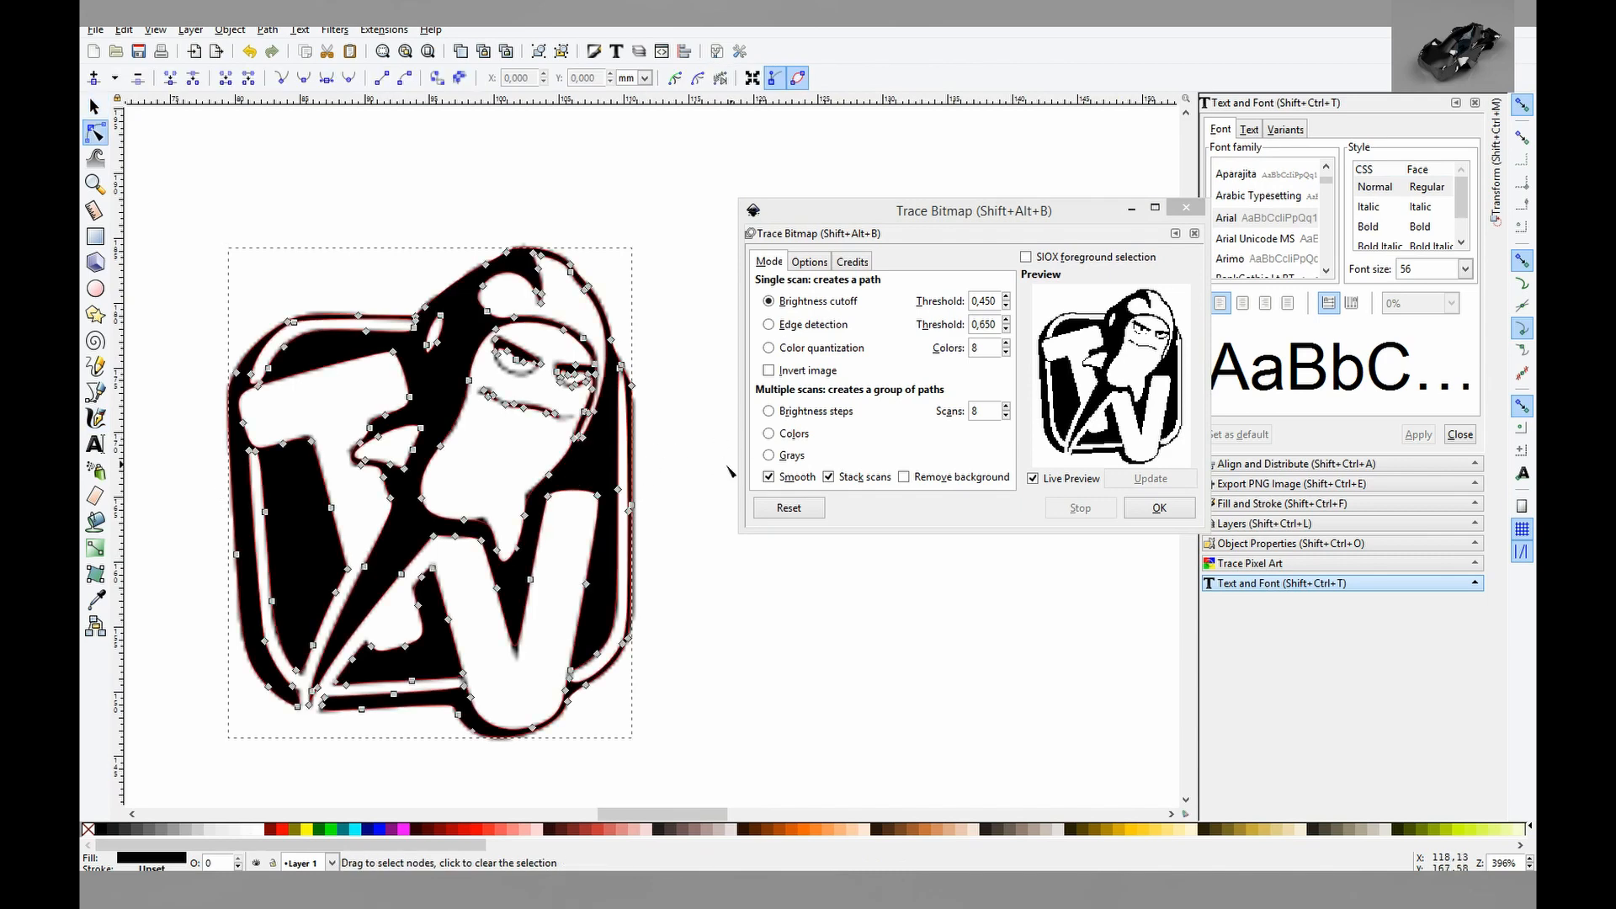
Move the traced vector logo aside from the original bitmap and delete the bitmap.
key("Escape")
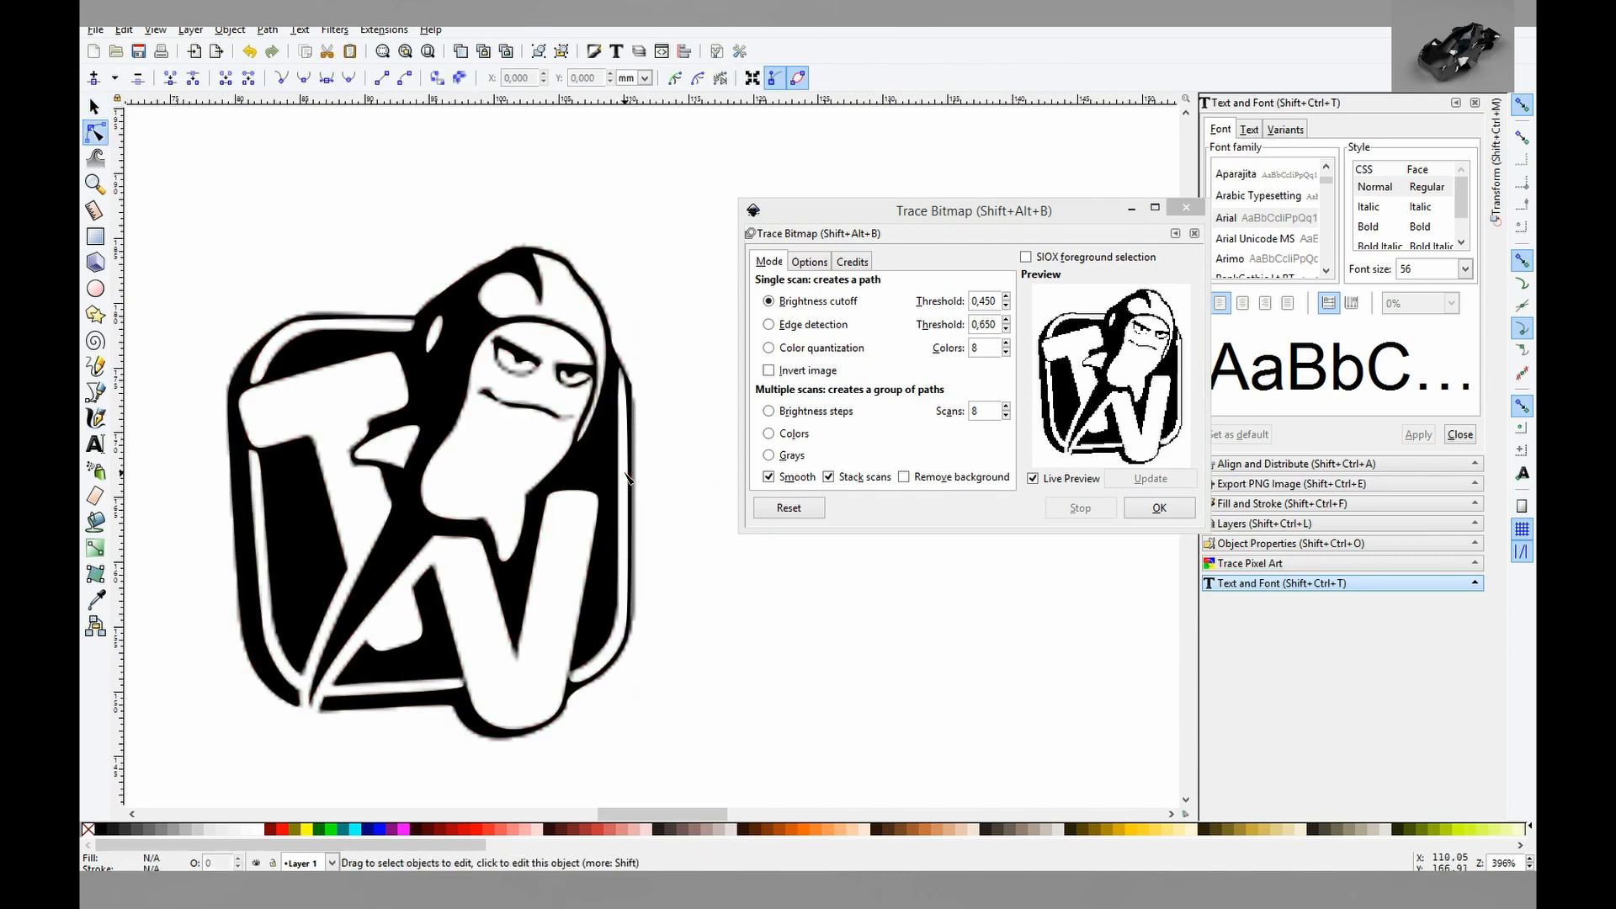
left_click(523, 390)
left_click(95, 107)
left_click_drag(447, 312, 684, 308)
left_click(287, 457)
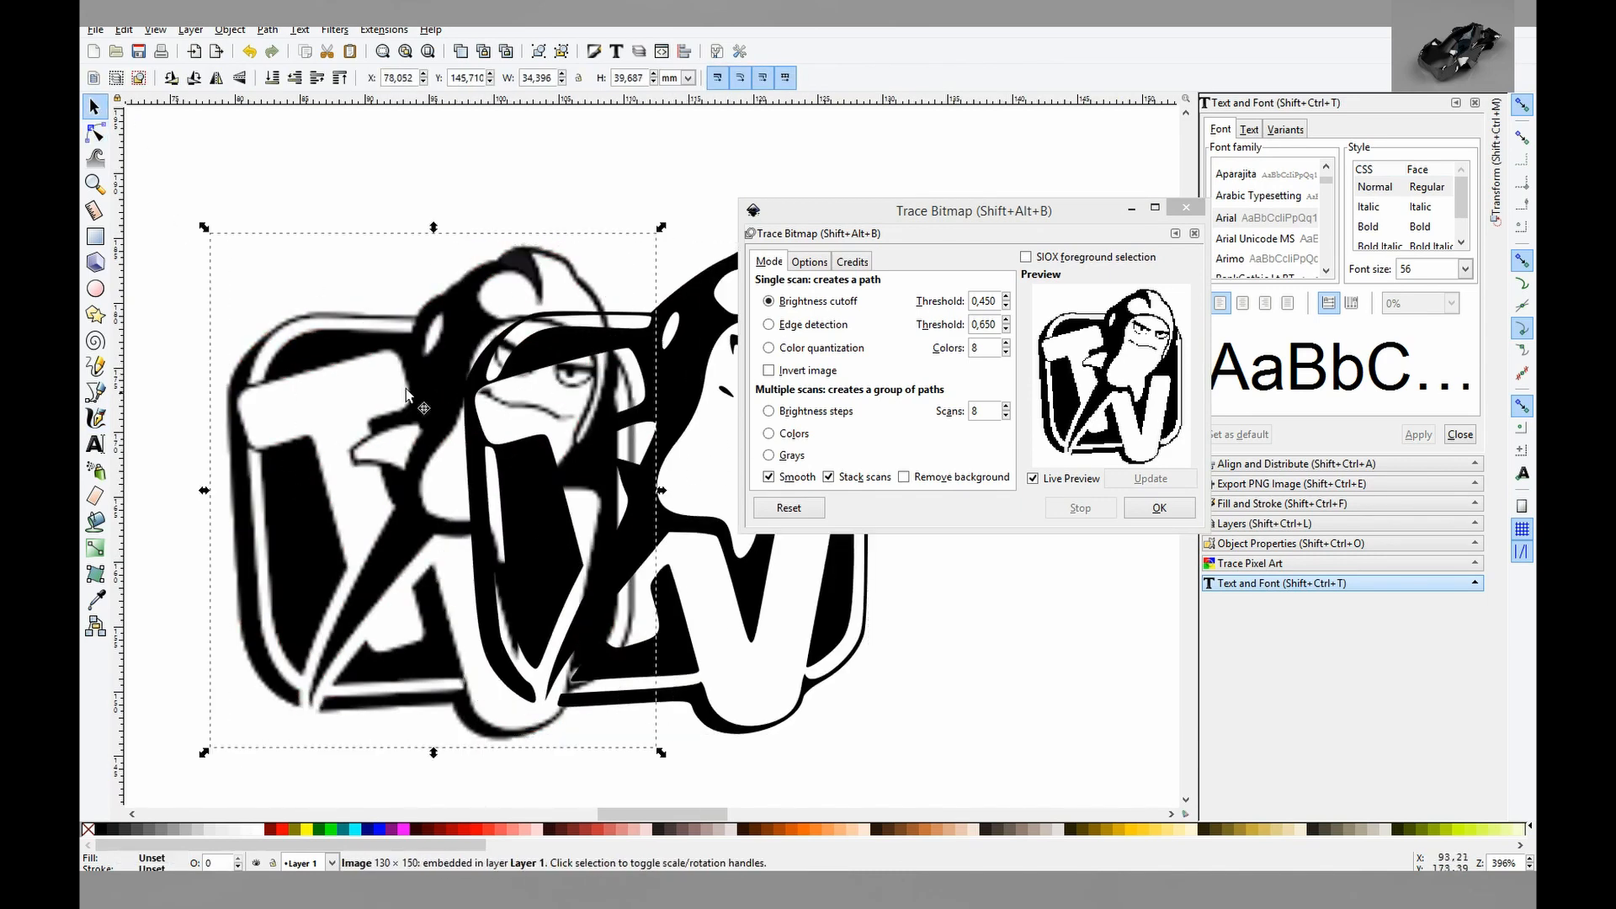
scroll(406, 394, "up", 2, "ctrl")
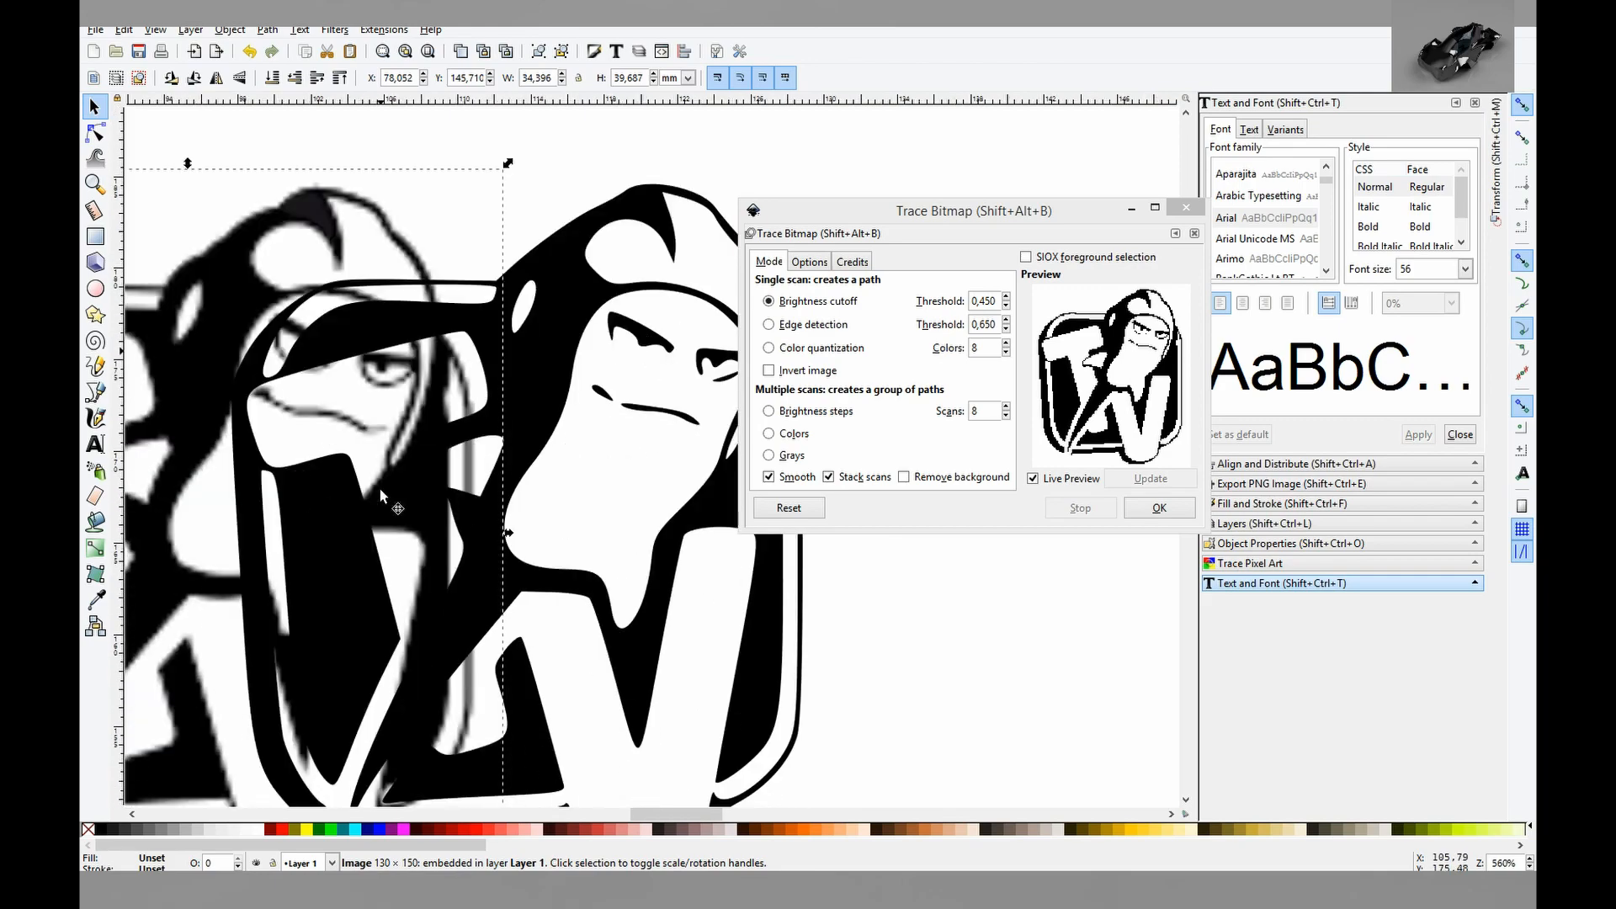
scroll(381, 491, "down", 4, "ctrl")
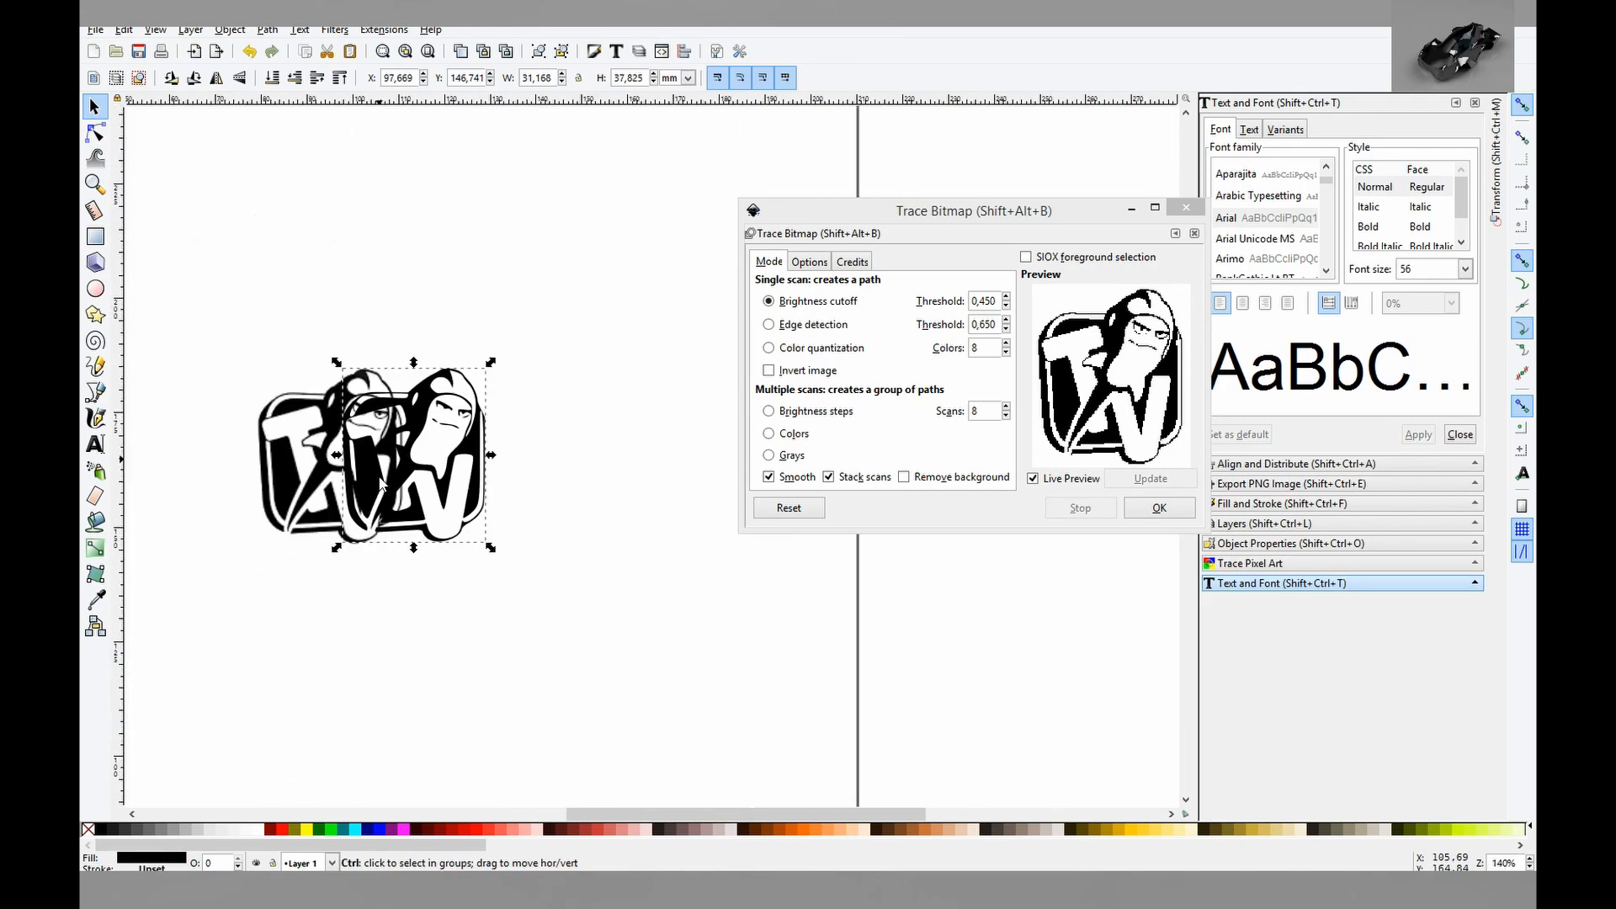
key("Delete")
Save the drawing as an Inkscape SVG named rbtv in the Youtube folder.
left_click(95, 29)
left_click(156, 138)
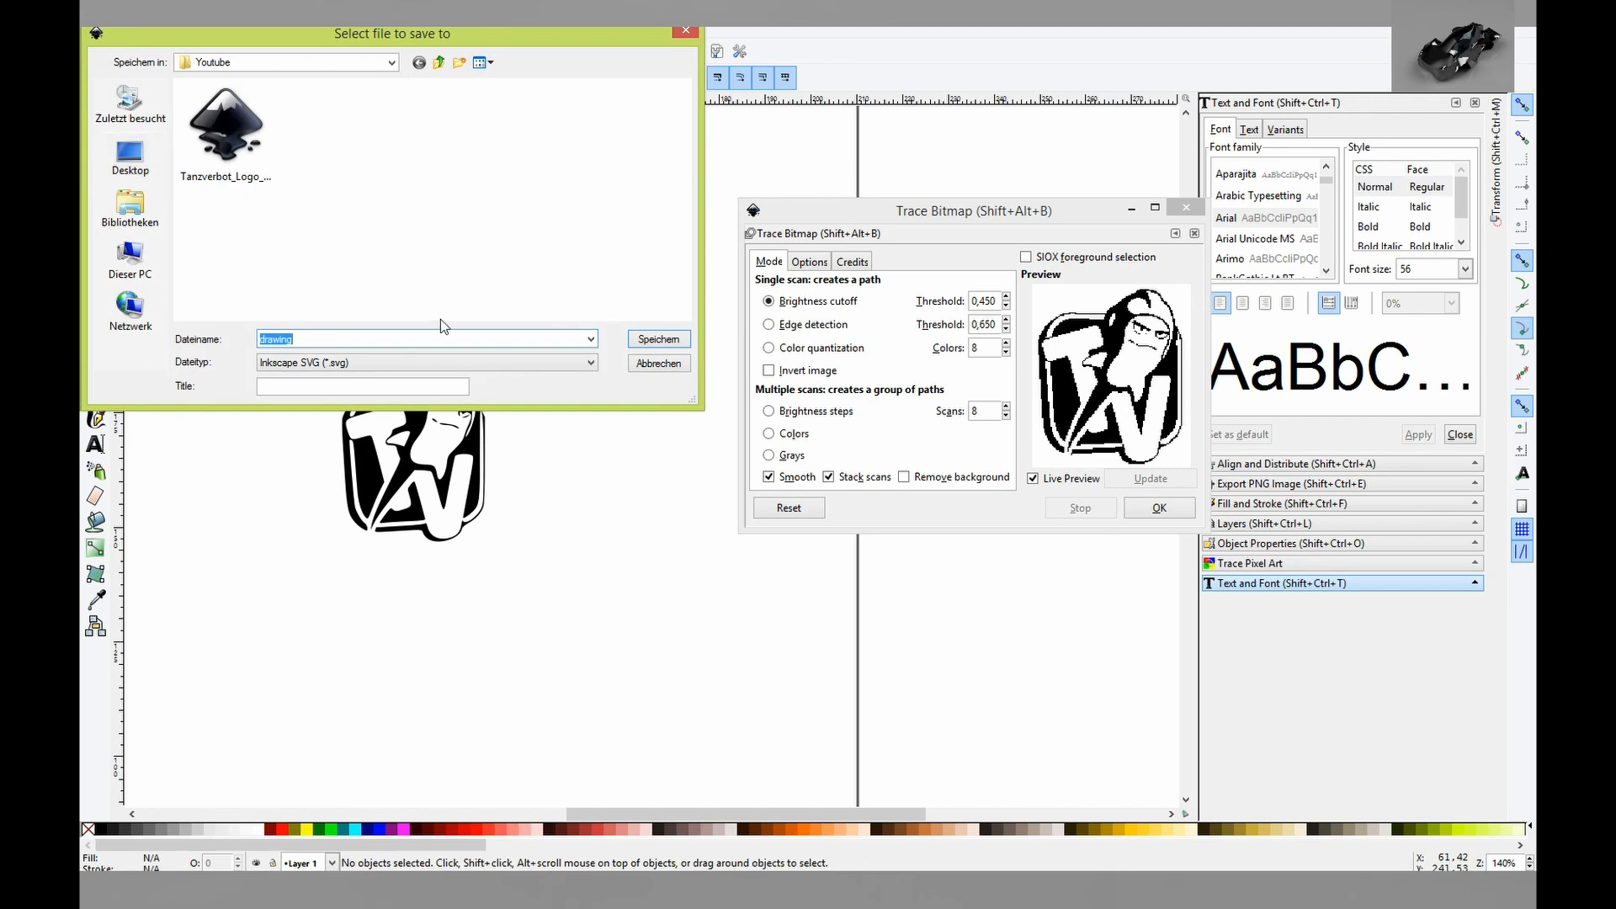
type("rbtv")
key("Return")
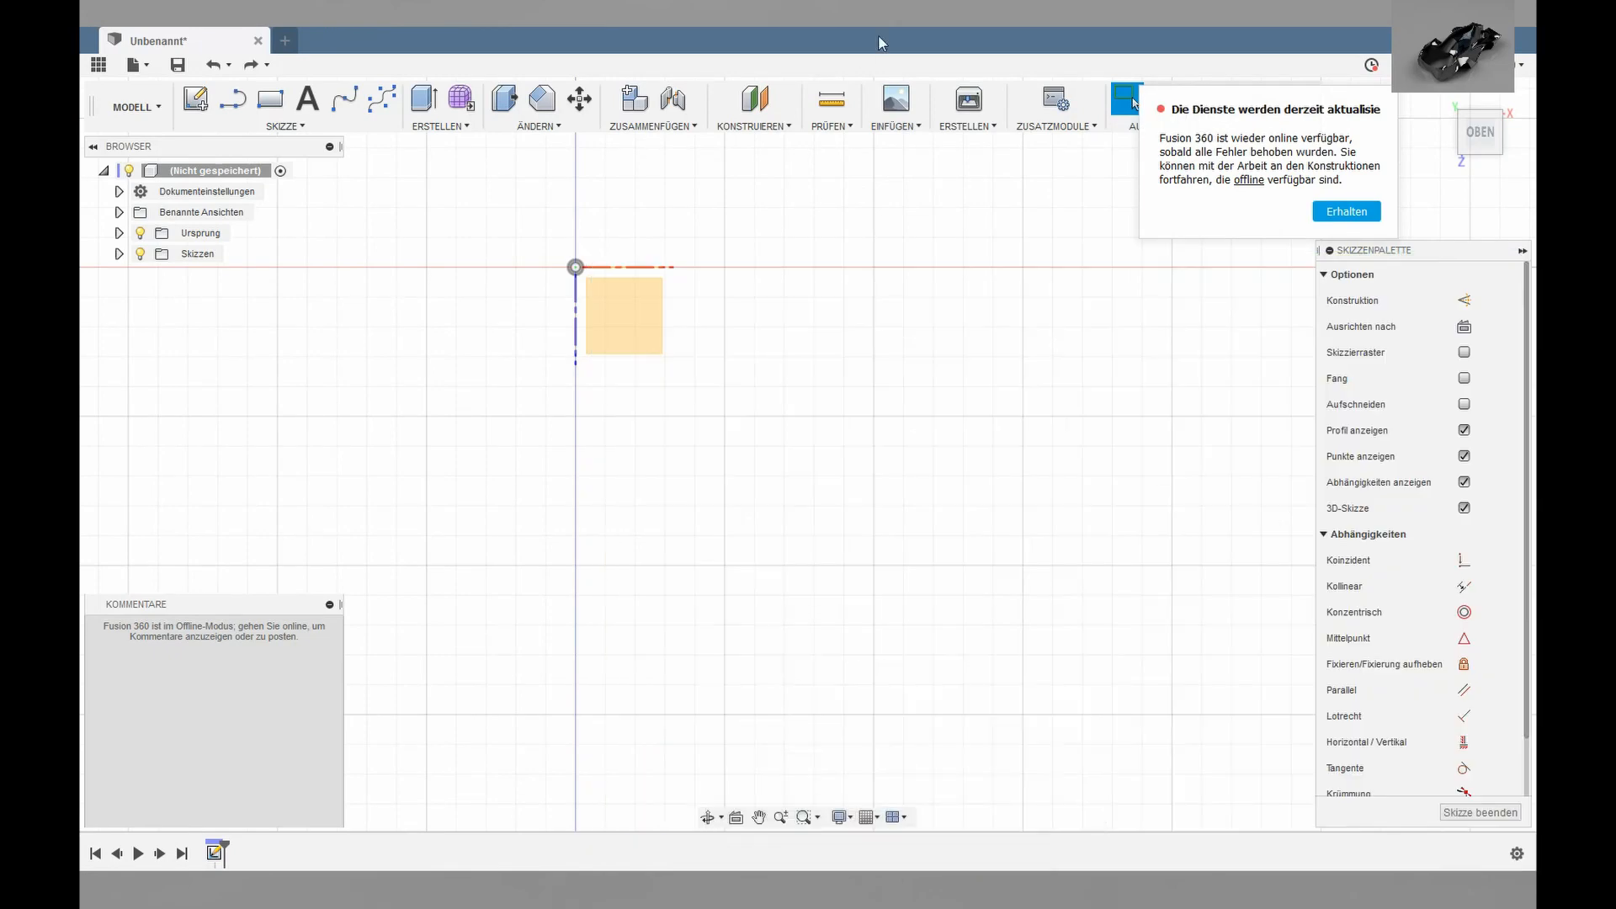
Switch to Fusion 360 and insert the rbtv SVG file into the open sketch.
left_click(896, 125)
left_click(926, 224)
left_click(1221, 275)
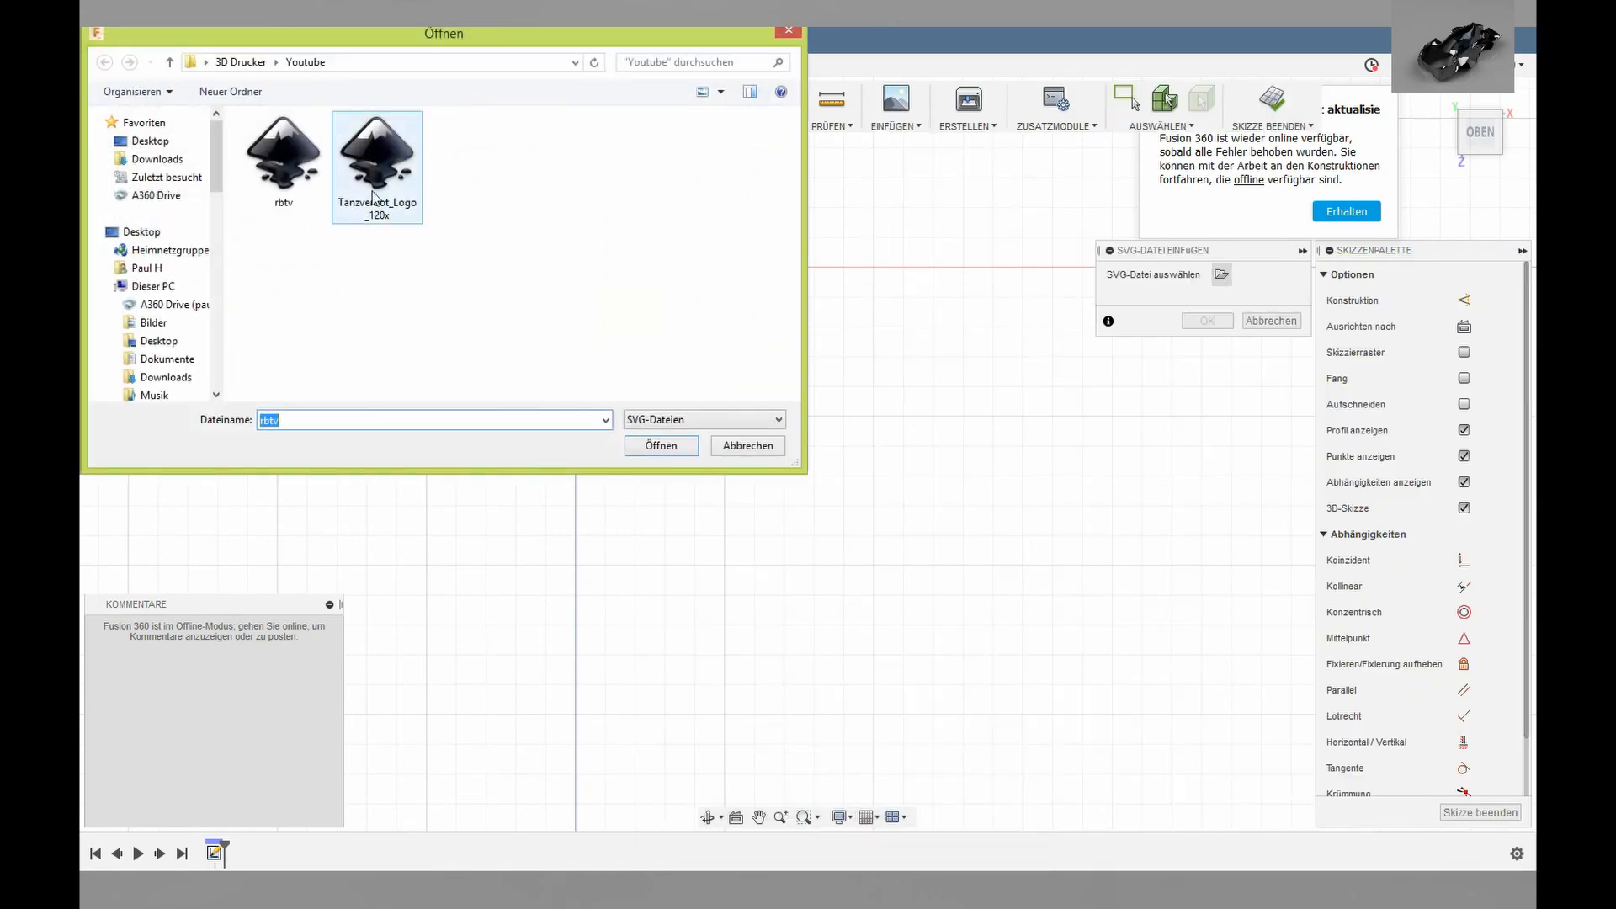
left_click(281, 156)
left_click(663, 447)
Set the inserted logo's XY plane scaling to 2.5 and confirm the insertion.
left_click_drag(1307, 282, 1307, 301)
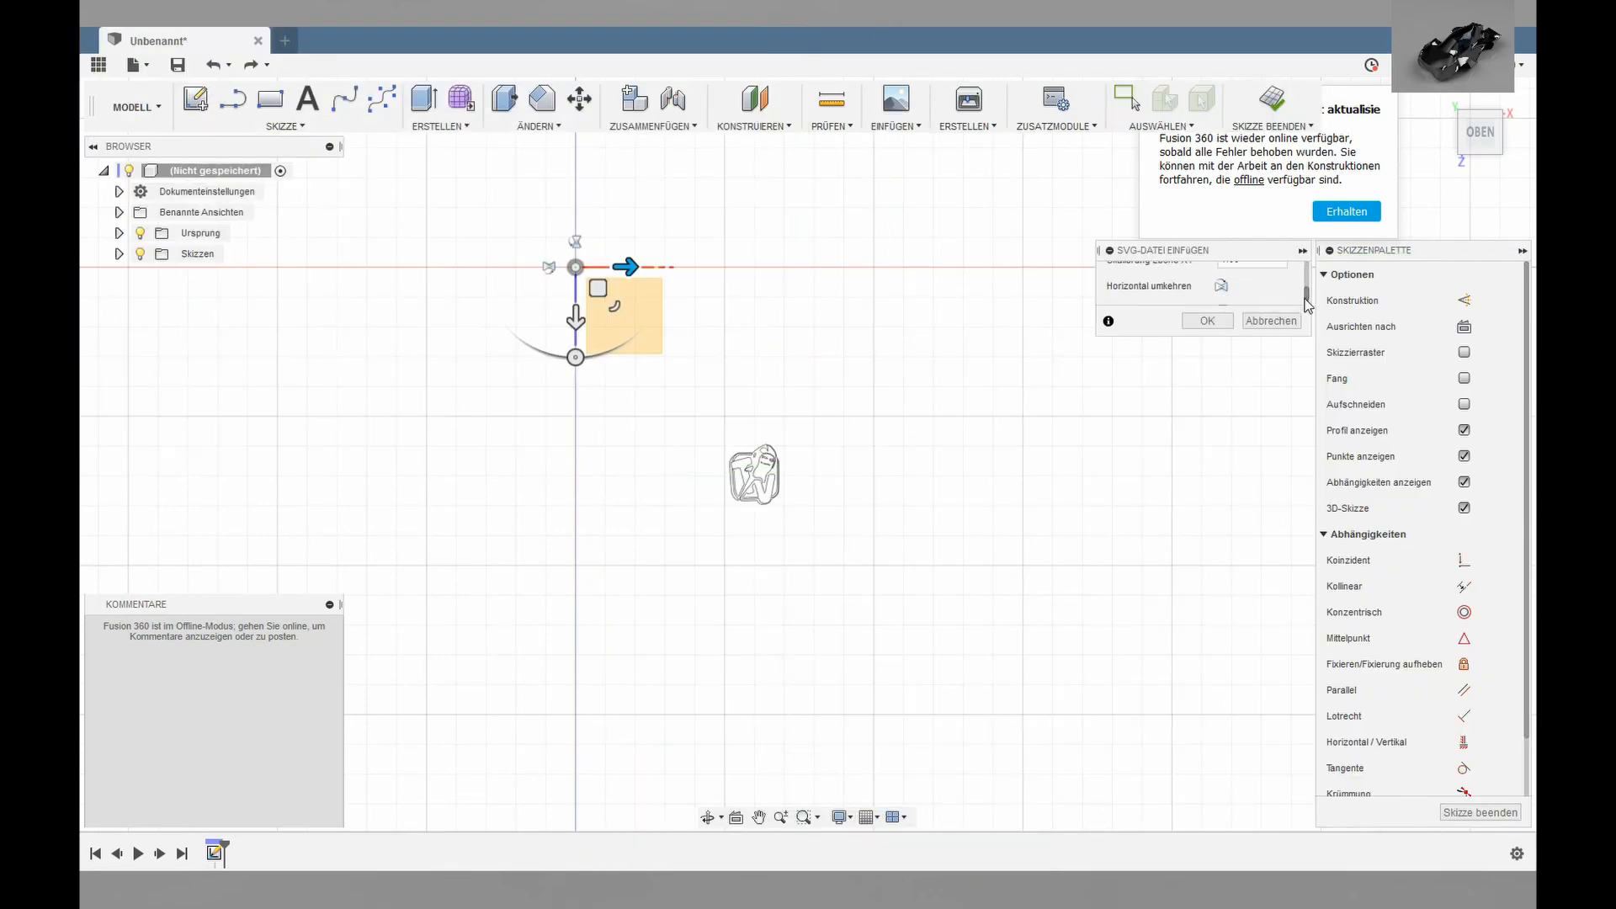
type("2")
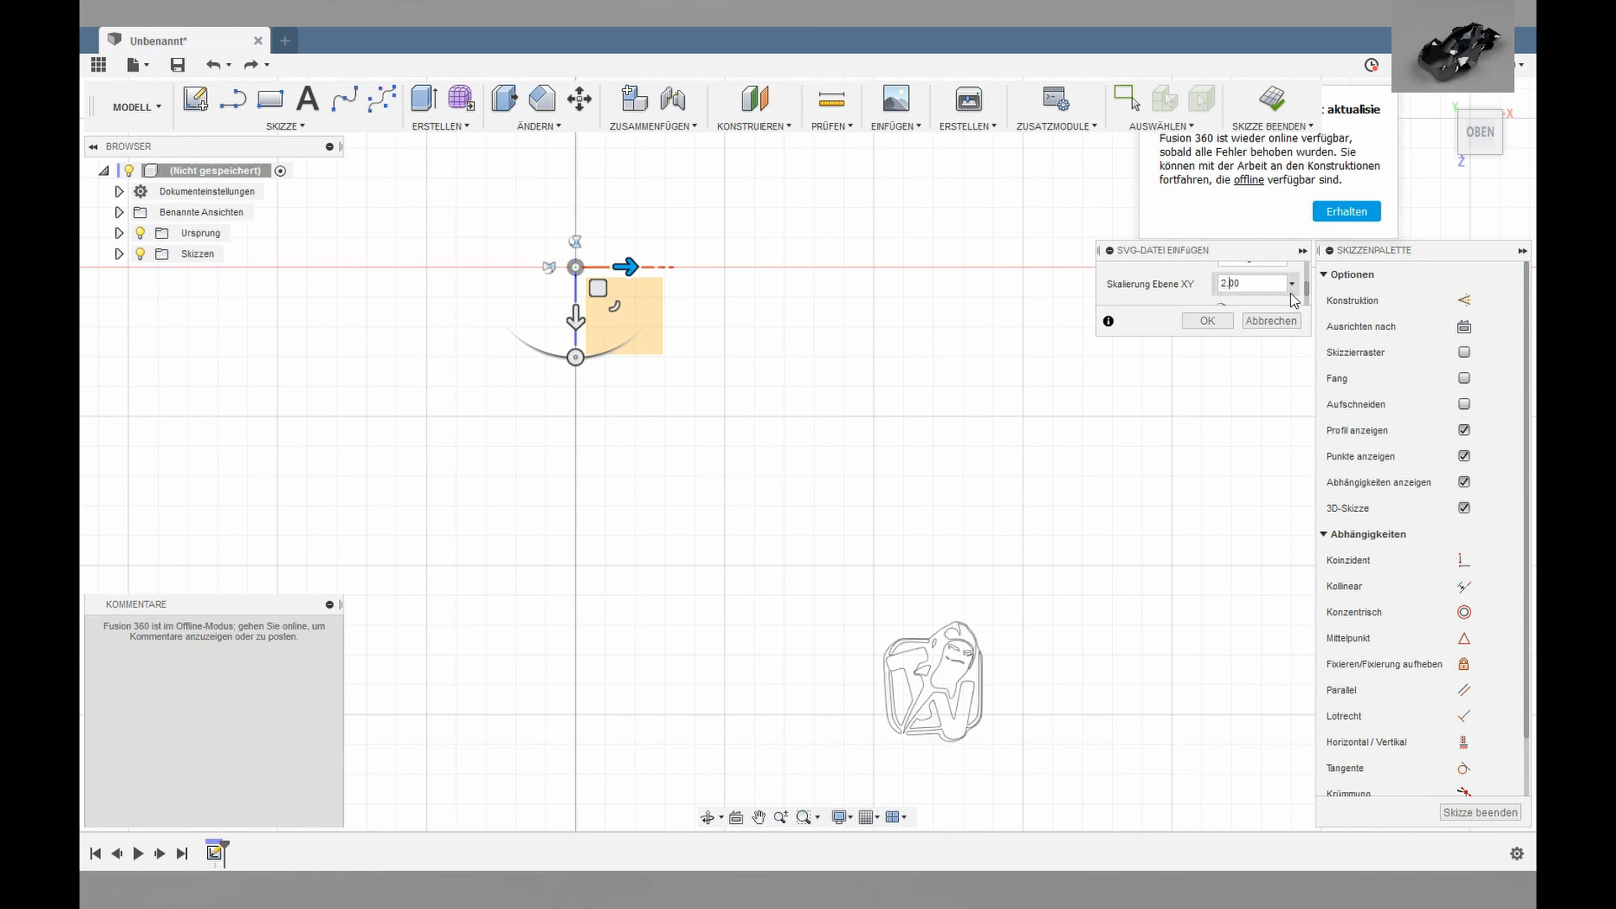
scroll(601, 336, "up", 2)
middle_click_drag(979, 474, 775, 205)
scroll(855, 455, "up", 6)
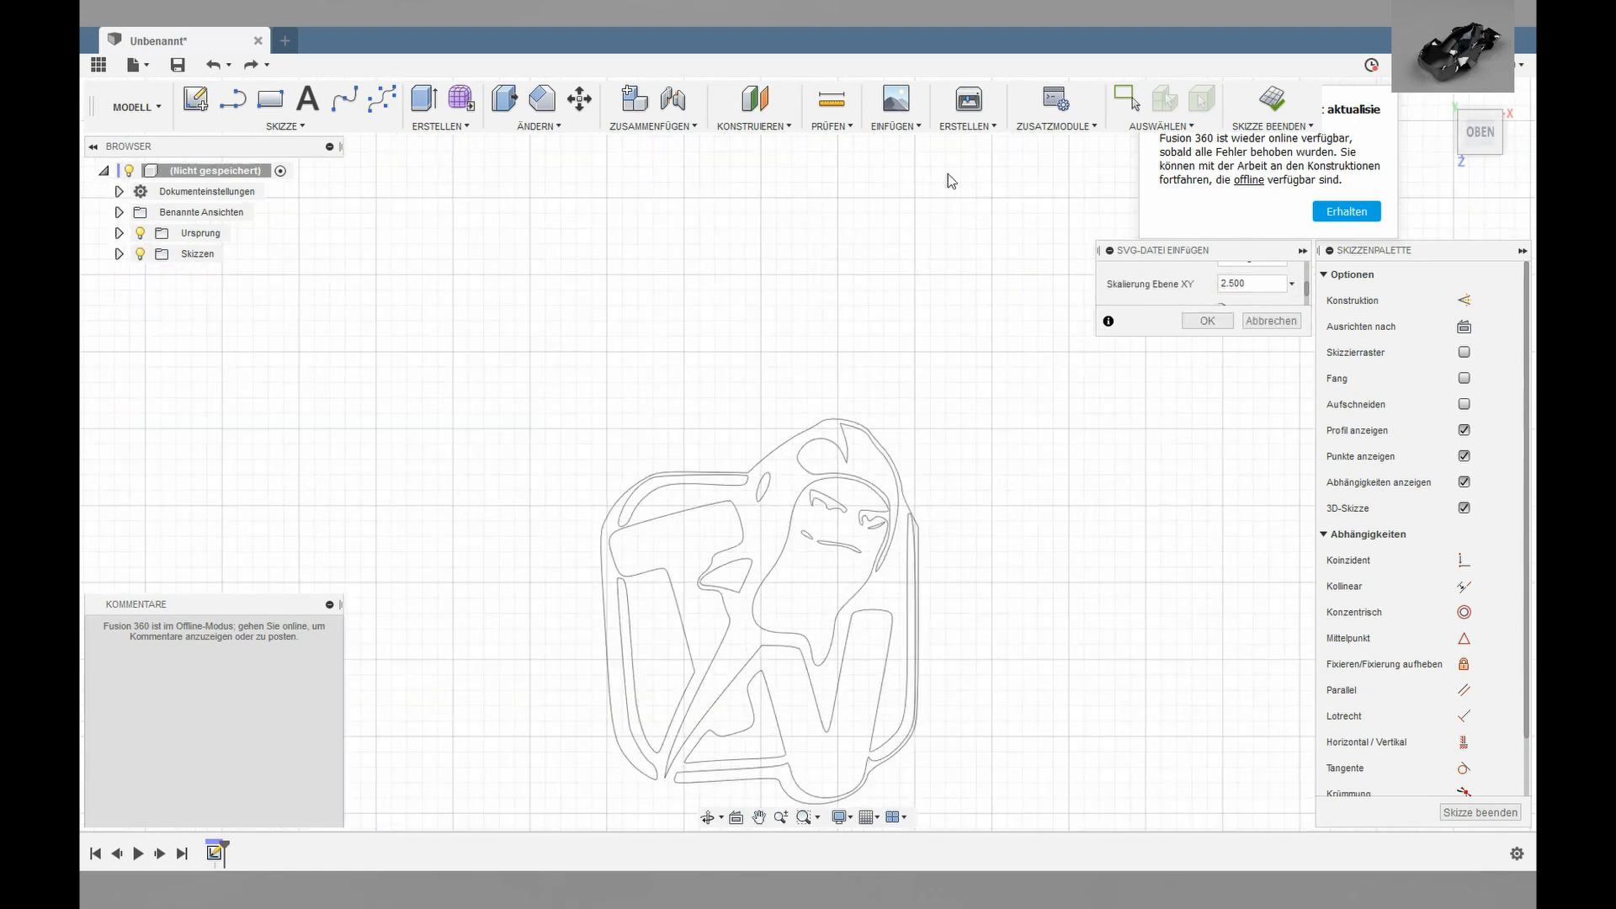
key("Return")
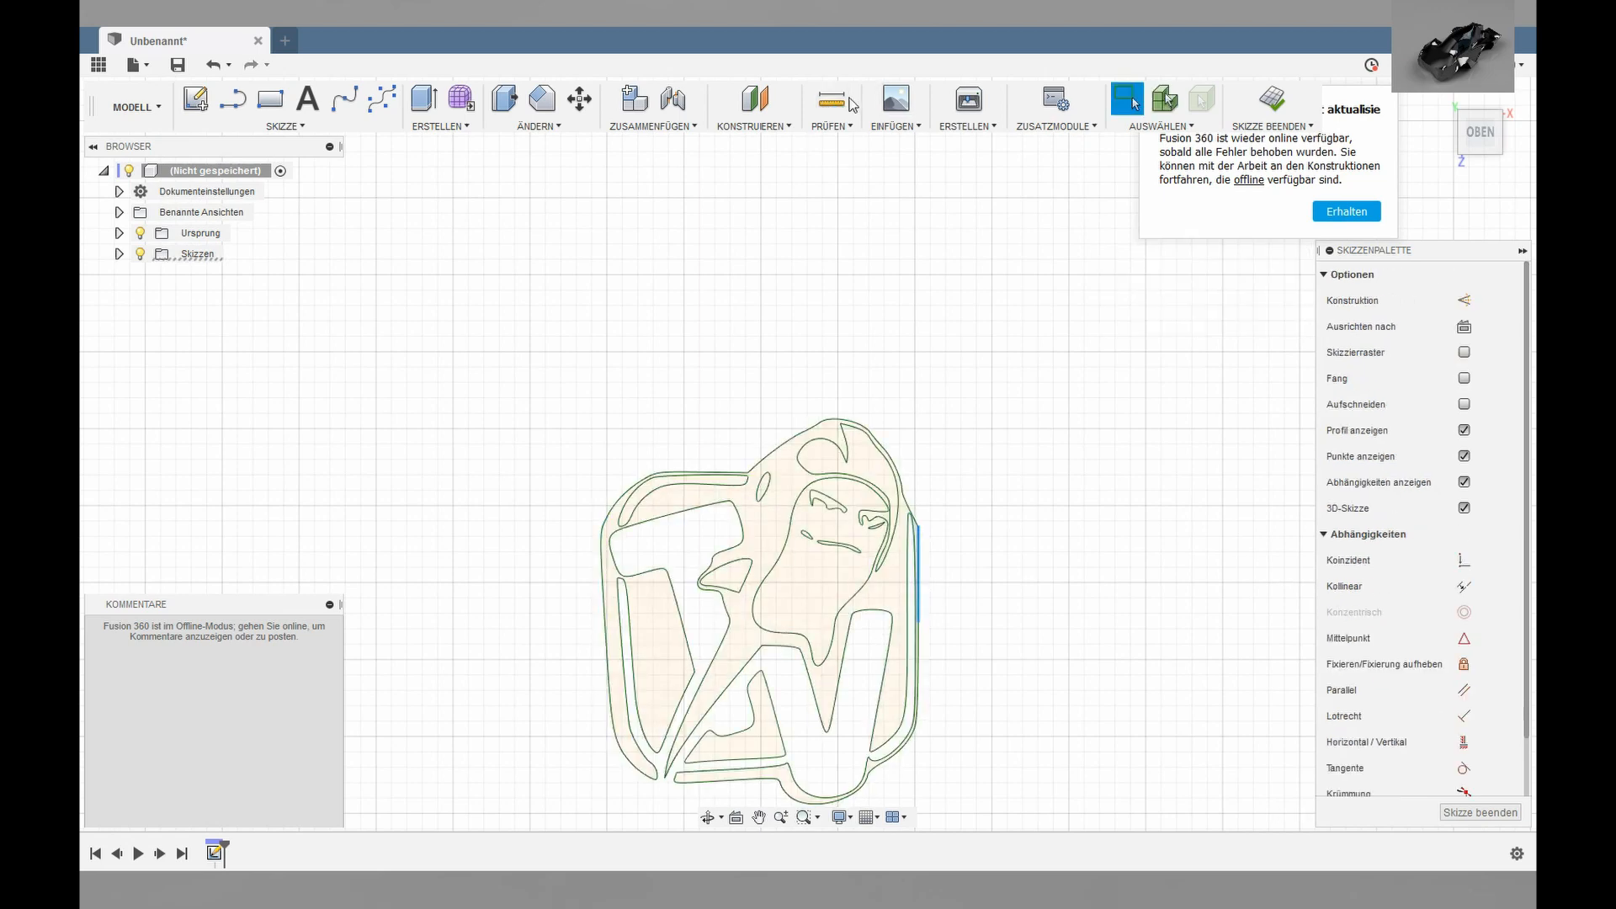
Measure the logo's width between its left and right outer edges.
left_click(851, 101)
left_click(918, 616)
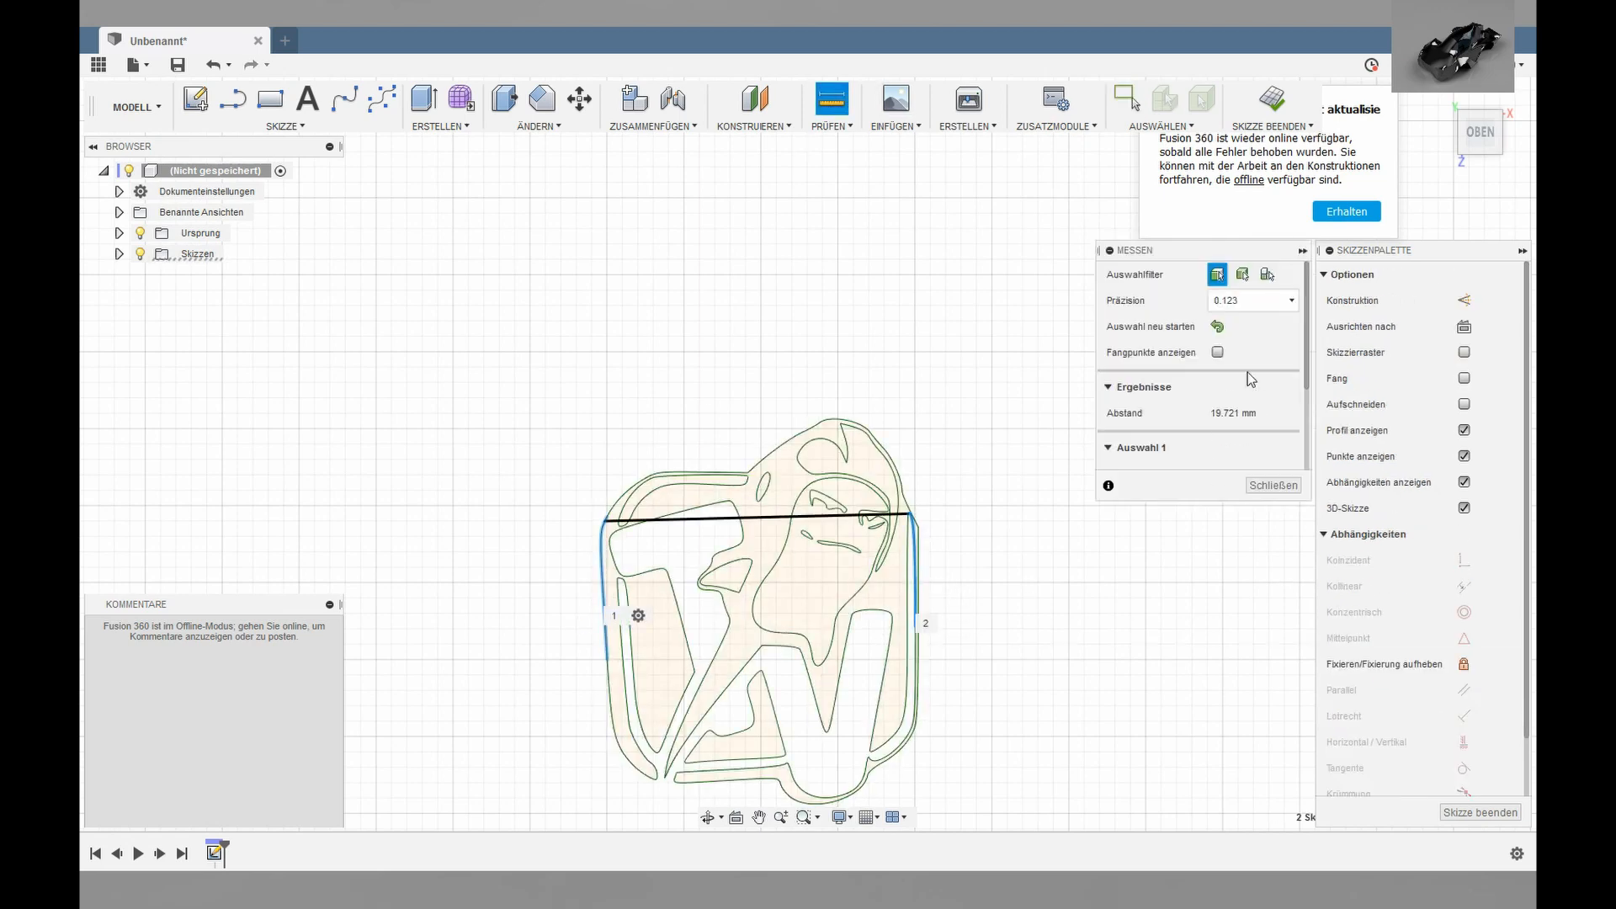
left_click(1274, 487)
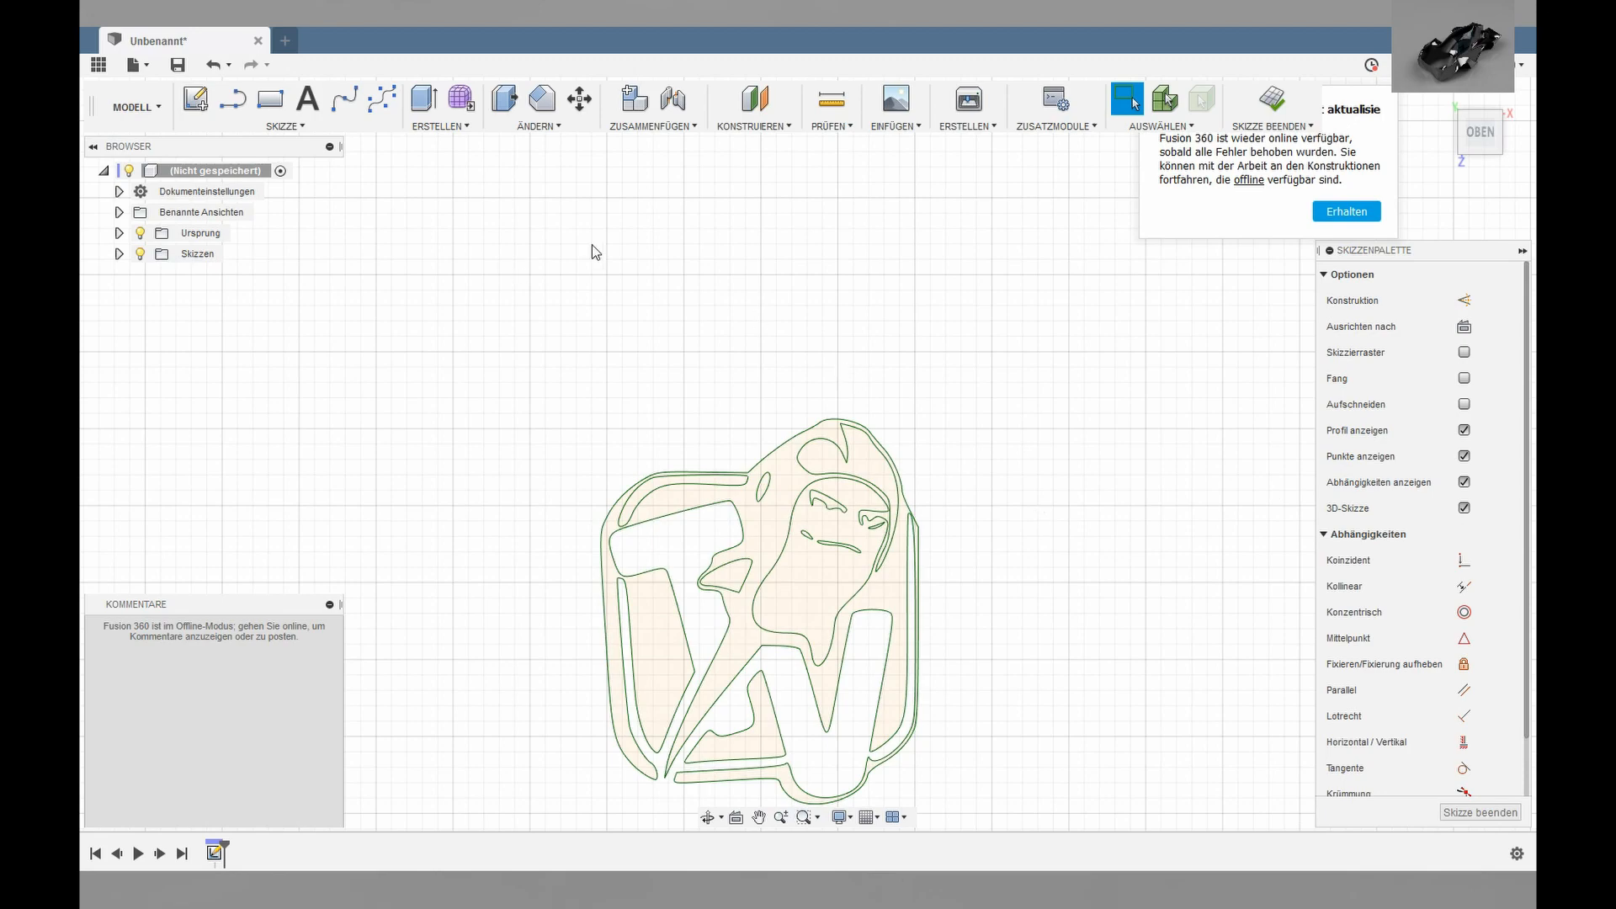
Finish the sketch and start an extrusion with the main logo area and the separate inner piece as profiles.
left_click(1285, 99)
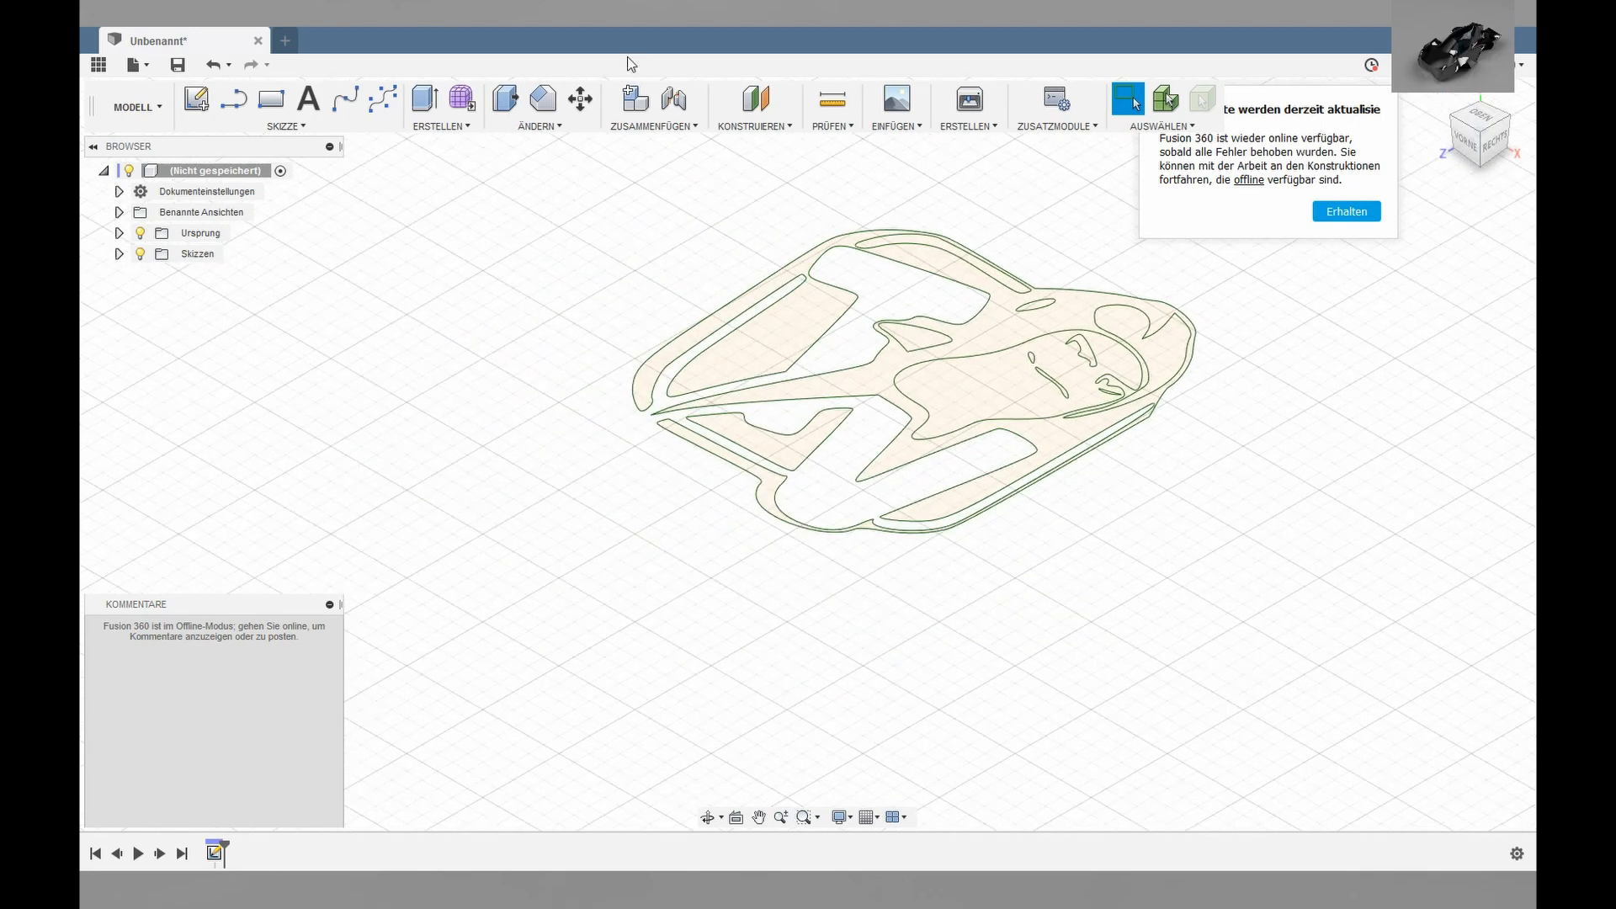
left_click(426, 101)
scroll(1066, 337, "down", 2)
scroll(909, 372, "up", 7)
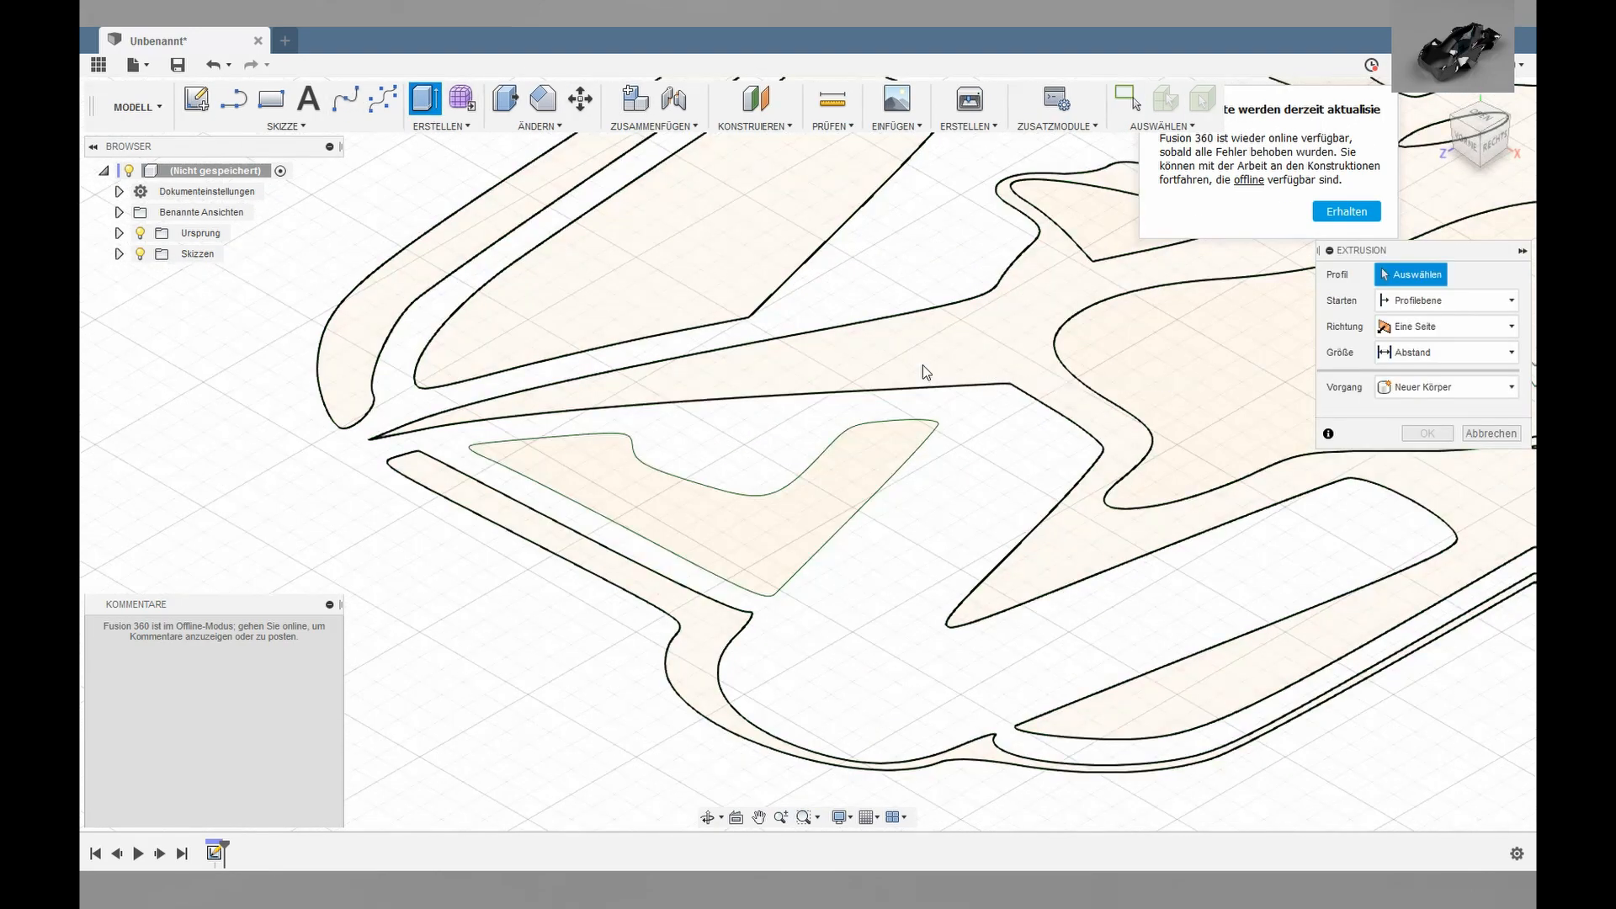
scroll(922, 367, "down", 3)
left_click(919, 368)
scroll(935, 404, "down", 2)
middle_click_drag(934, 404, 763, 490)
left_click(617, 564)
scroll(1062, 460, "up", 4)
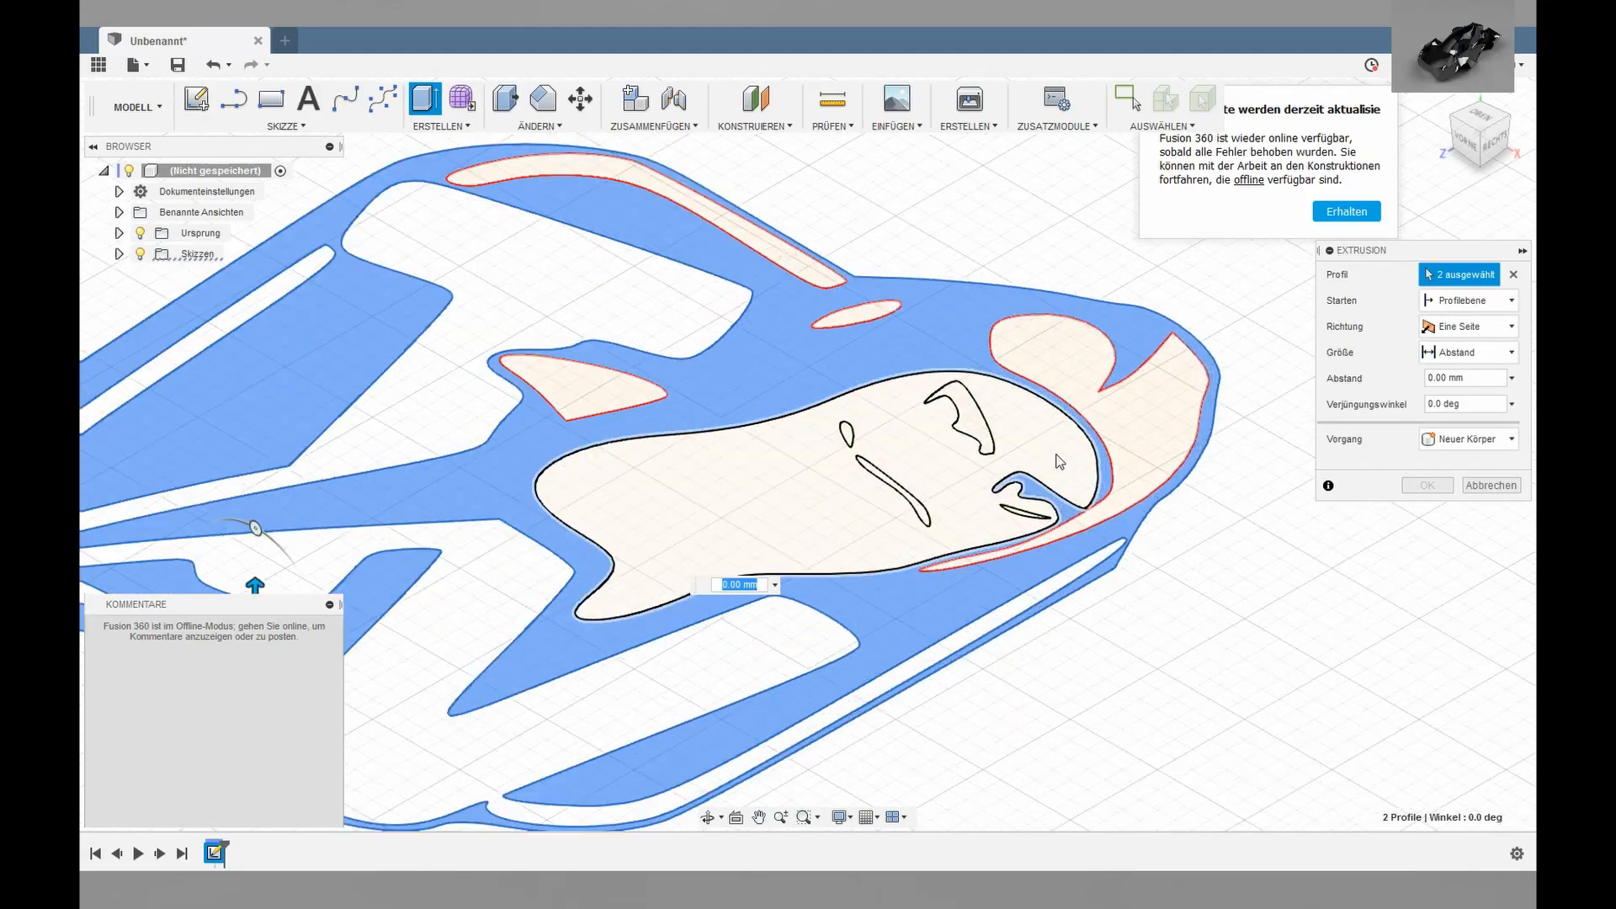
Add the two eye shapes and the two mouth shapes to the extrusion's profiles.
left_click(976, 430)
left_click(1021, 498)
left_click(888, 488)
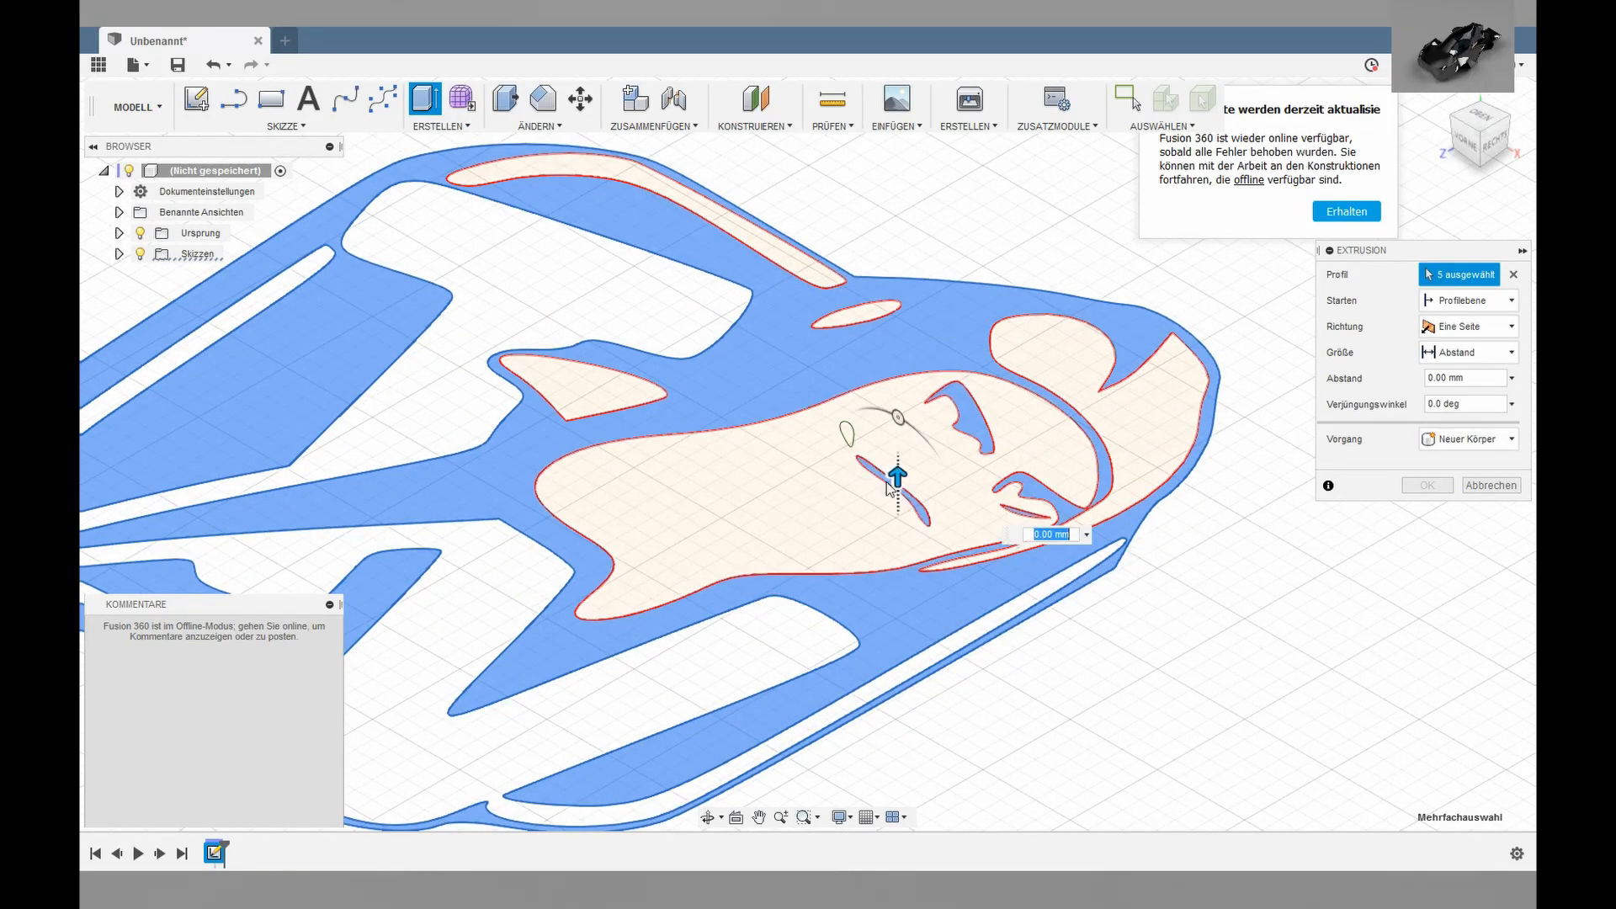
left_click(851, 442)
scroll(850, 442, "down", 4)
middle_click_drag(850, 441, 917, 467)
scroll(891, 572, "up", 2)
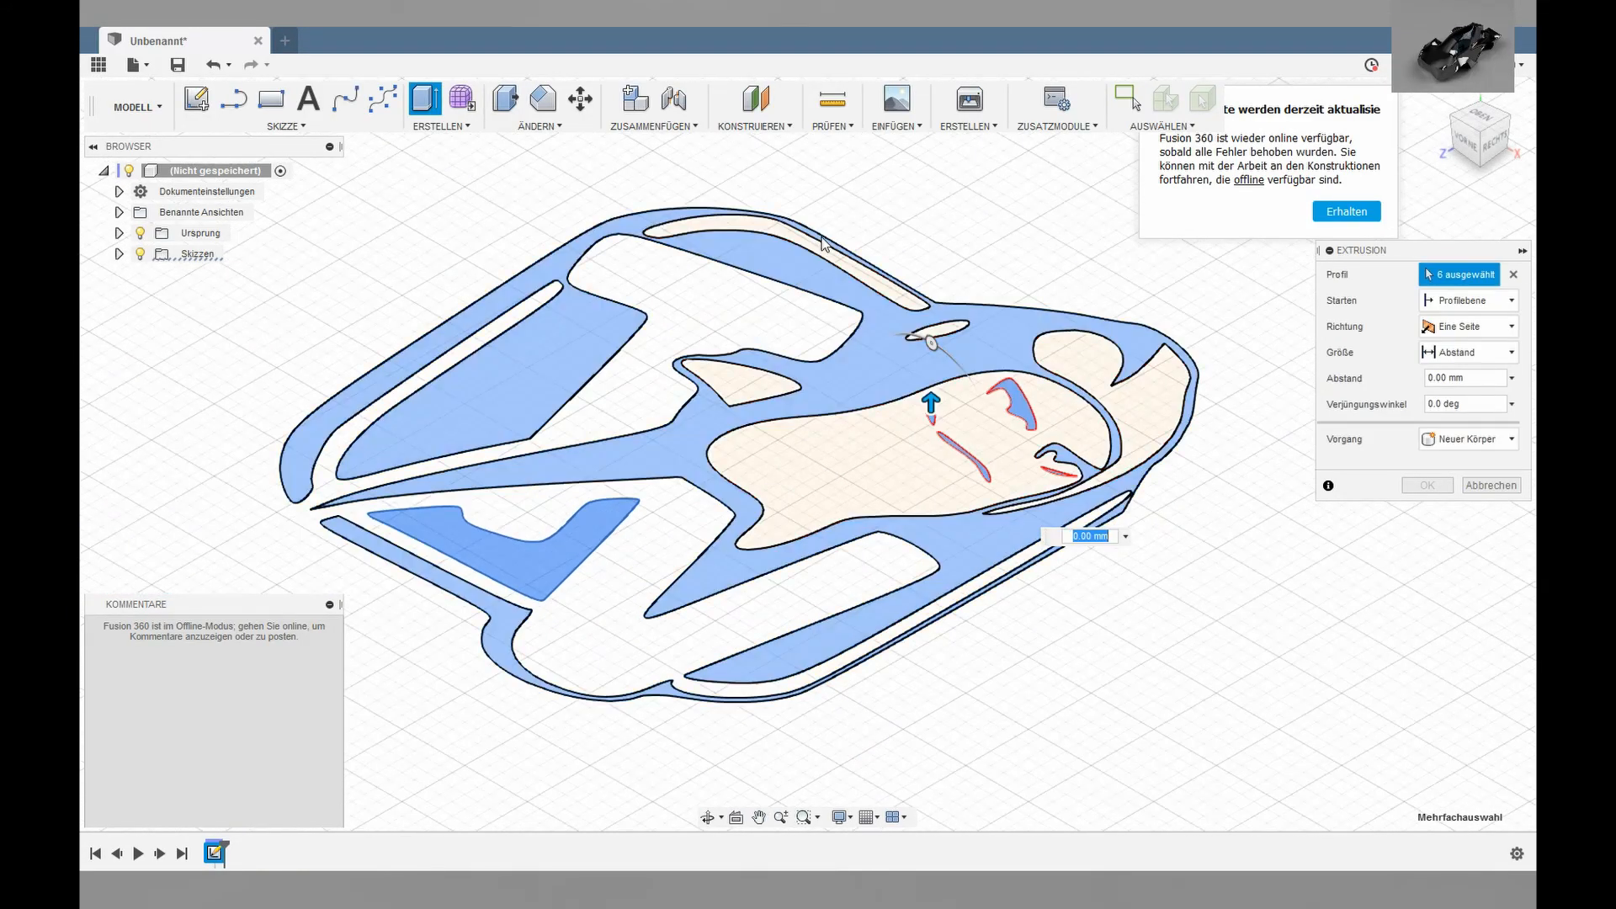
Extrude the six selected logo profiles 7 mm as new bodies.
type("10")
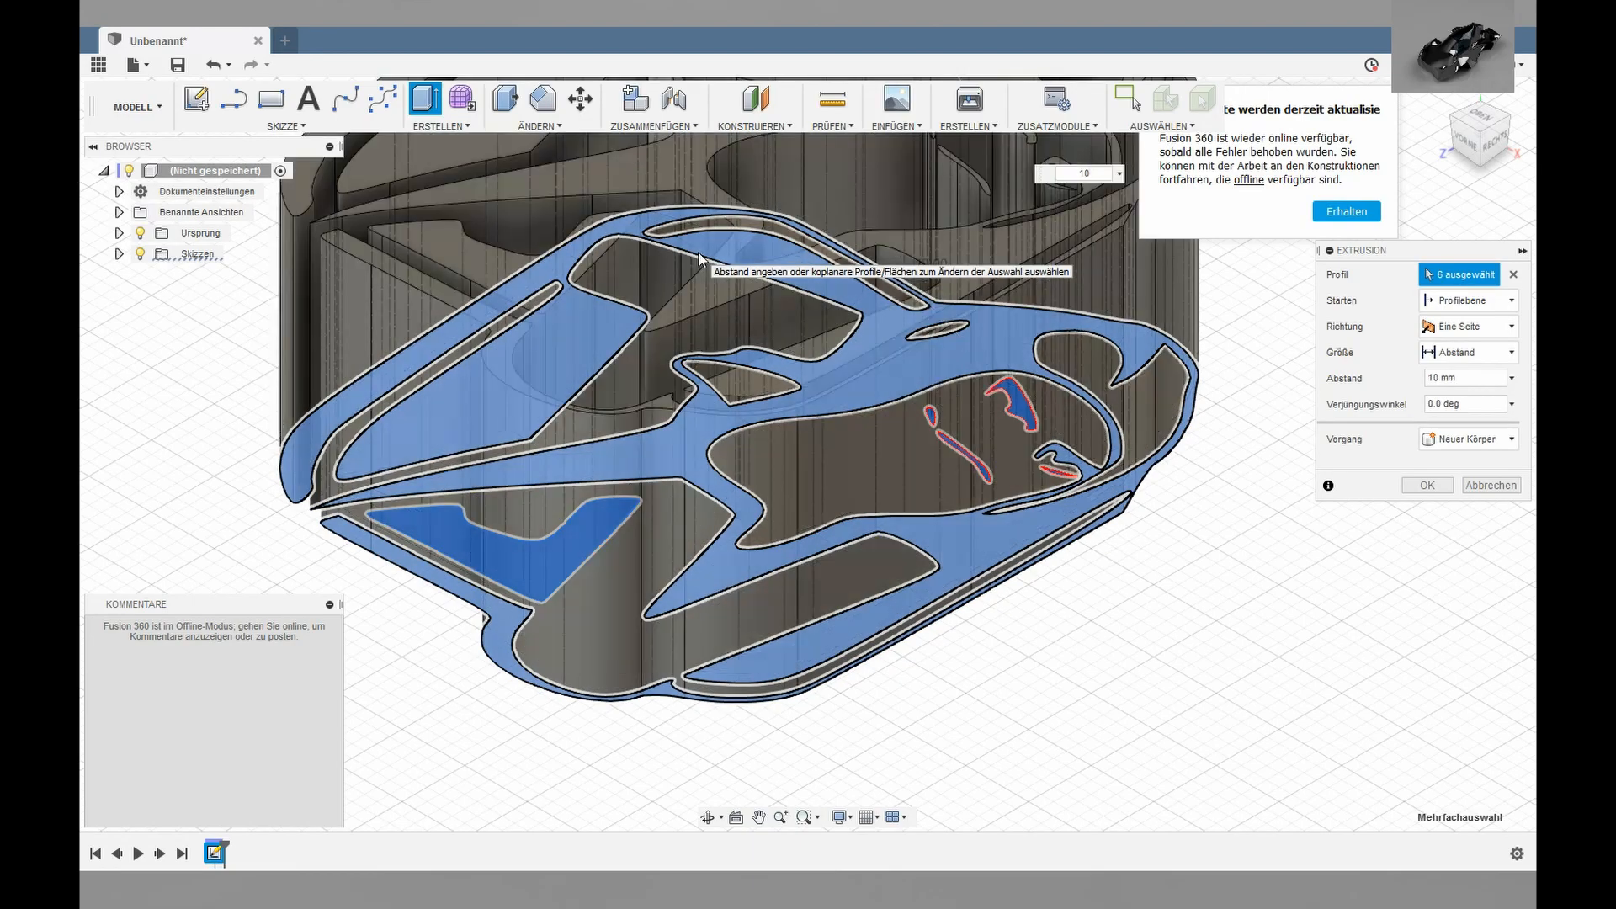
scroll(911, 468, "down", 3)
middle_click_drag(979, 442, 841, 437, "shift")
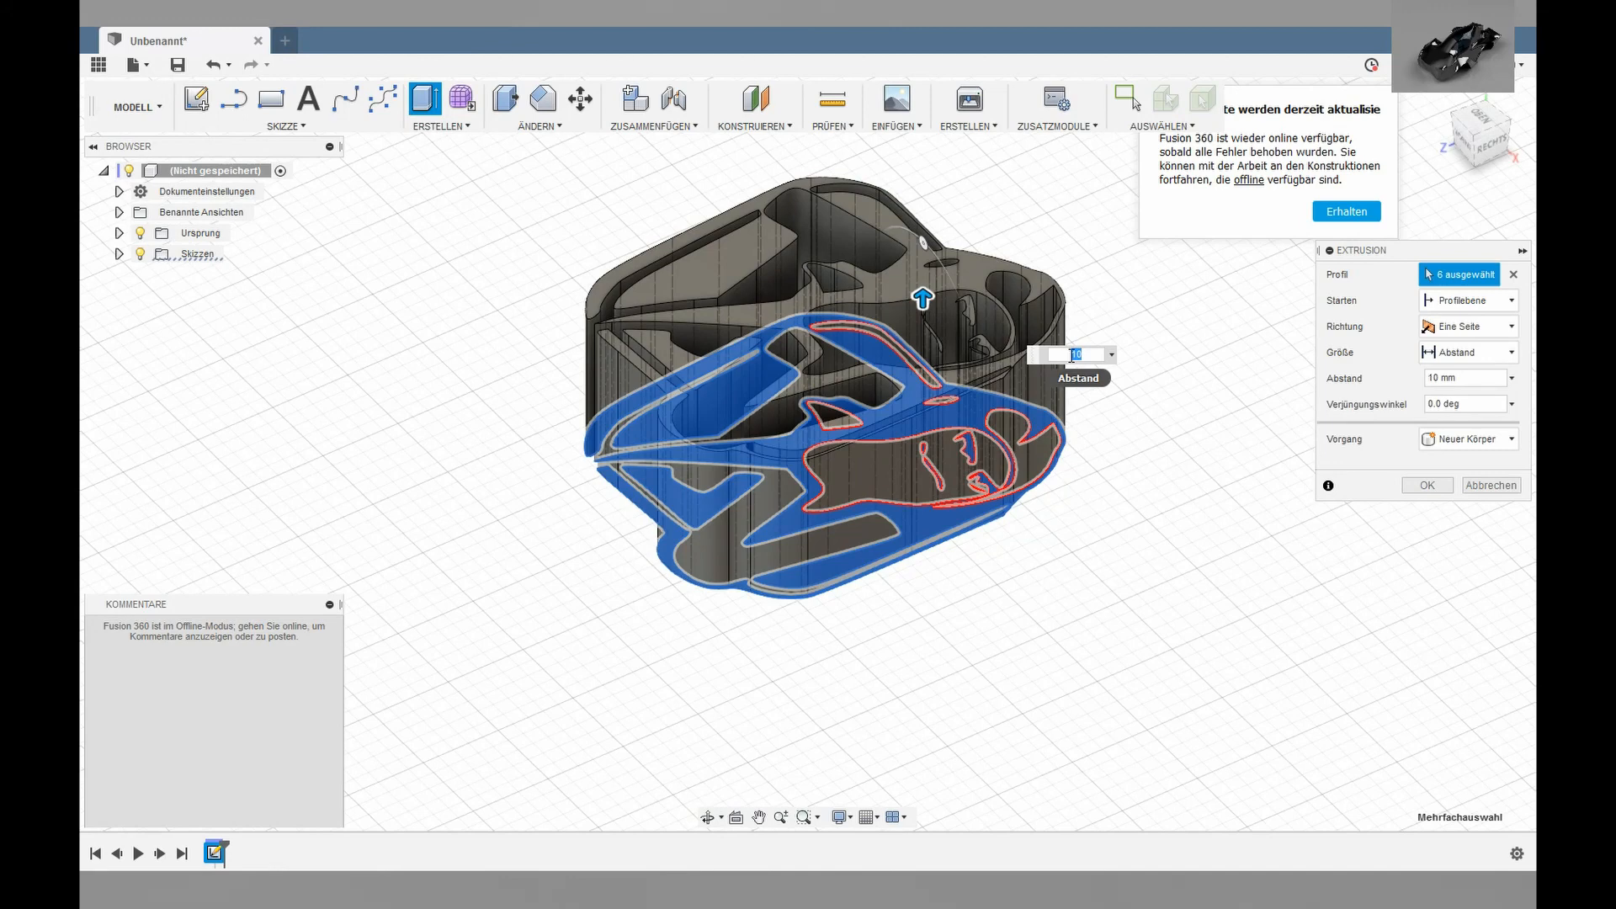
type("8")
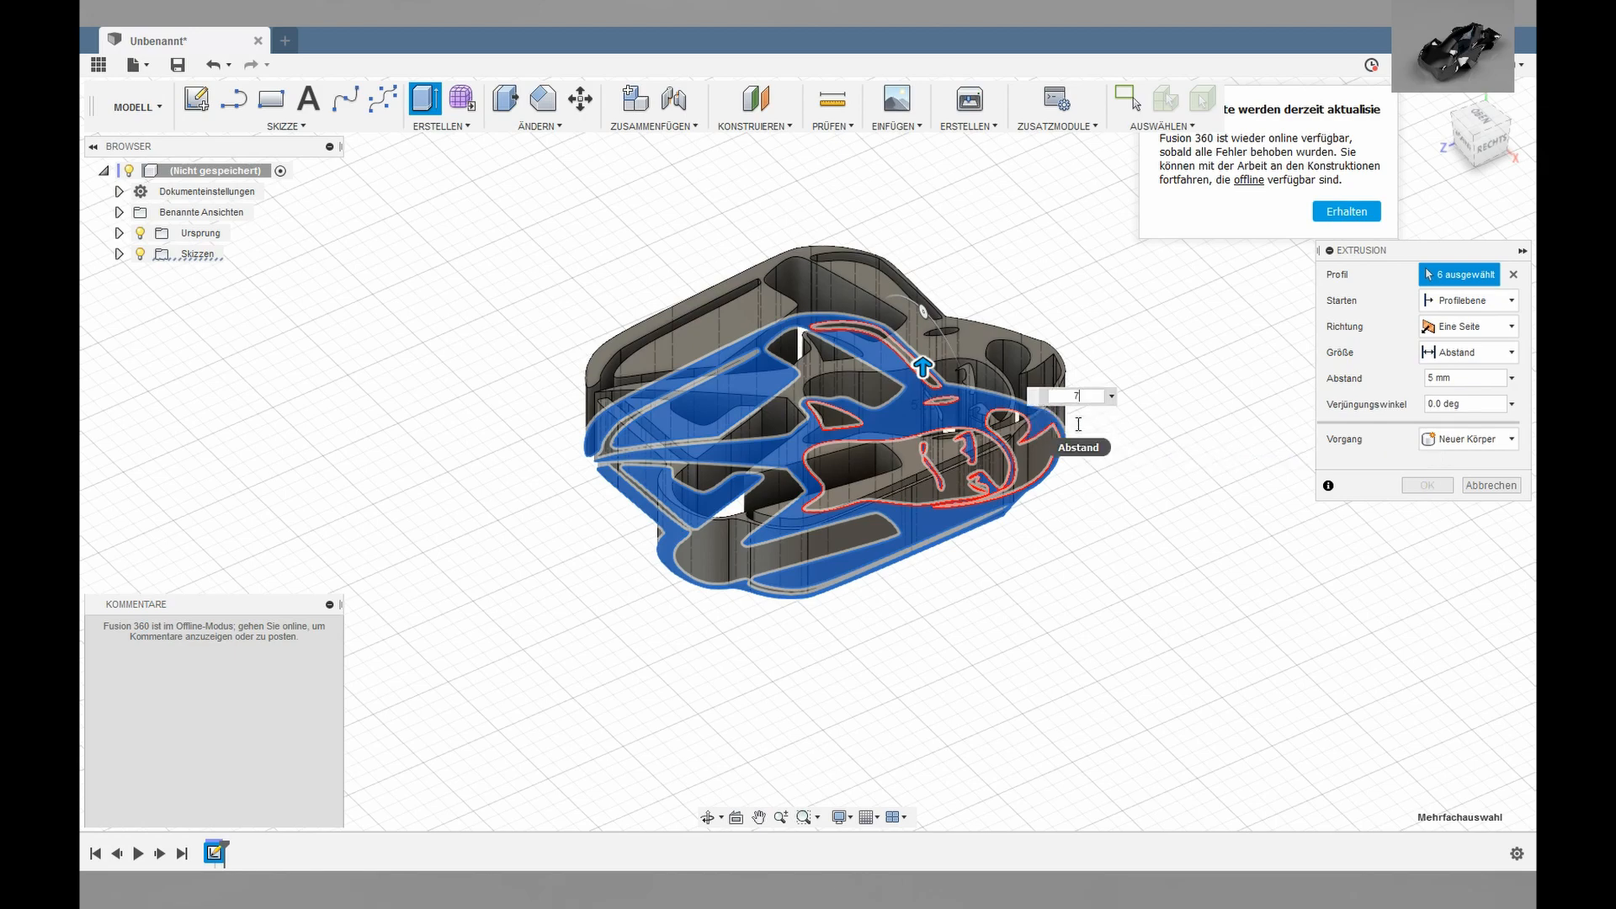
key("Return")
Turn the extruded logo upright in top view and start a sketch on its base plane.
left_click(1474, 120)
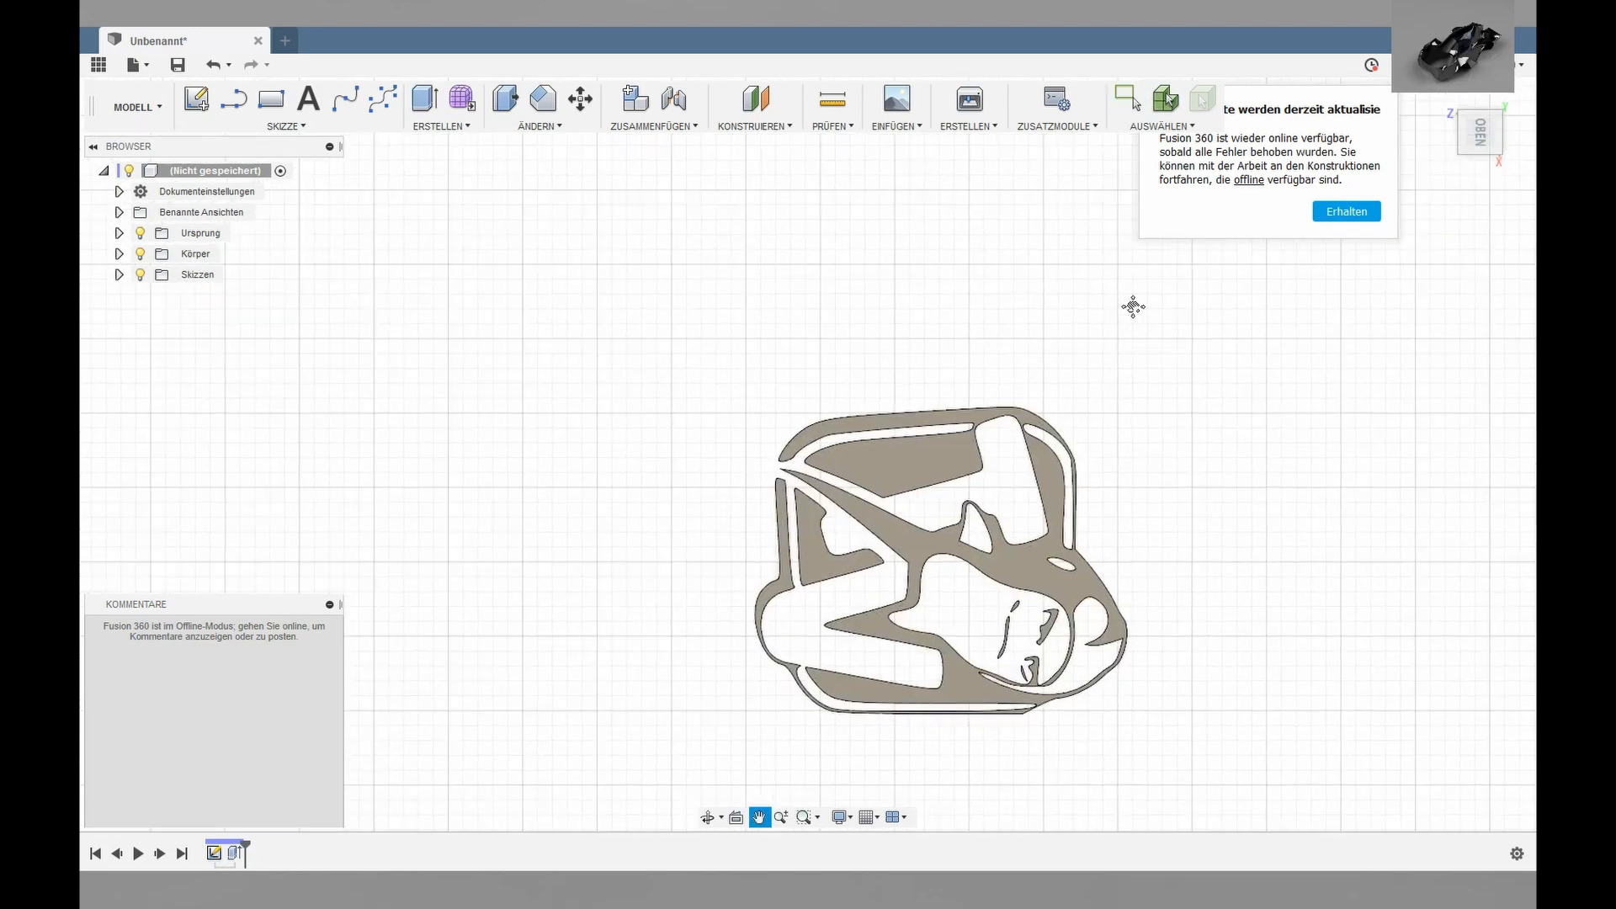
middle_click_drag(1133, 307, 1019, 181)
left_click(1518, 111)
scroll(888, 404, "up", 3)
middle_click_drag(741, 660, 796, 626)
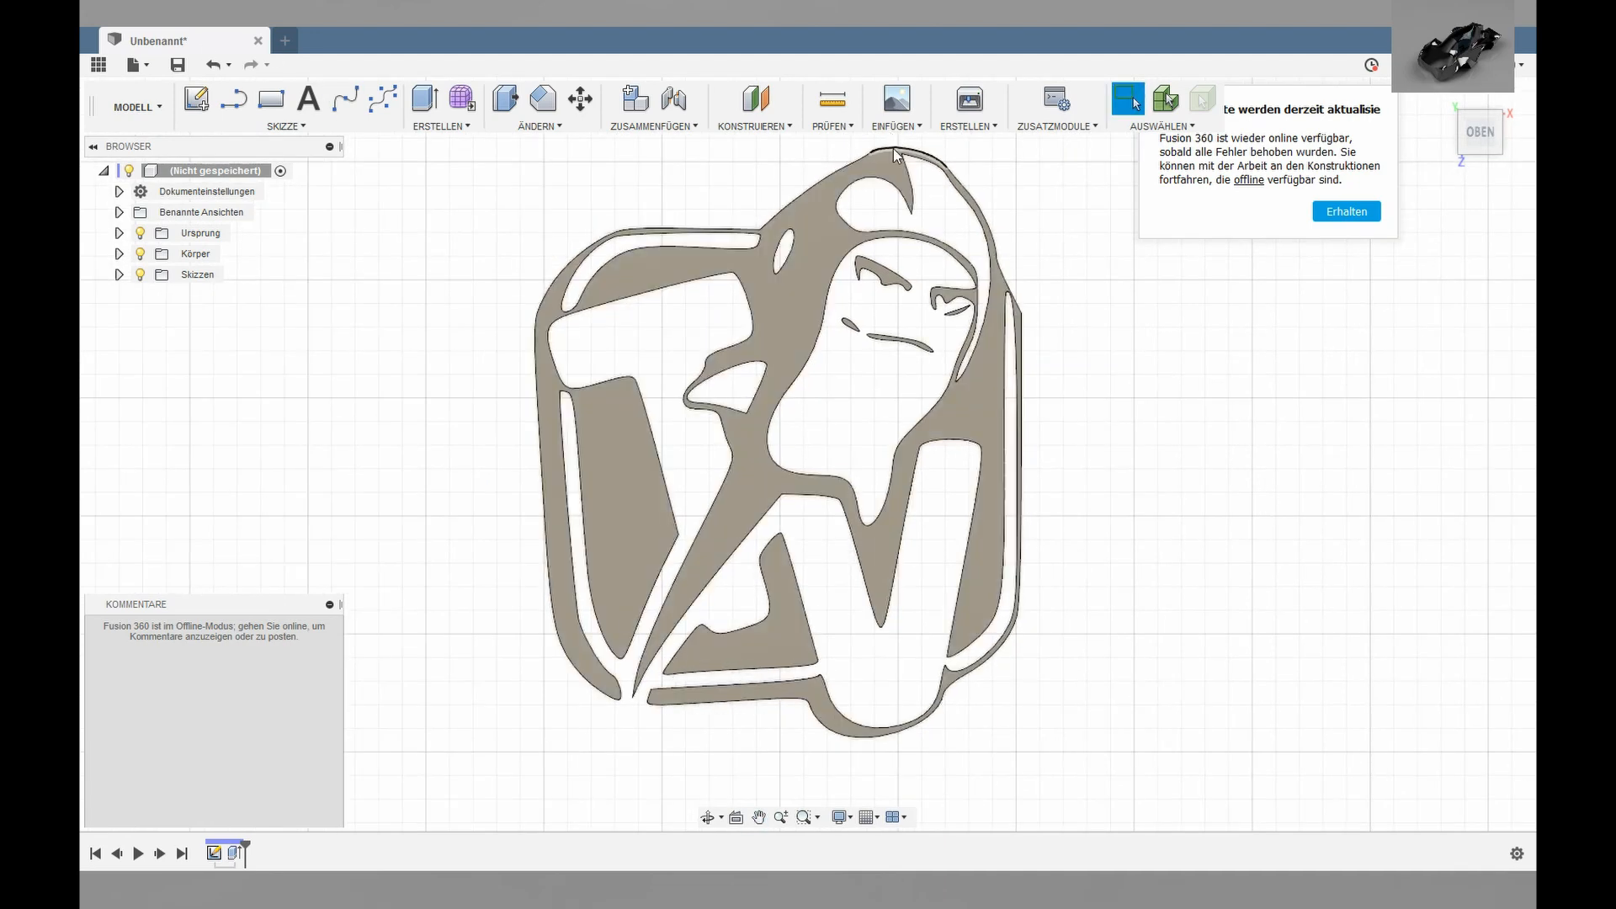
left_click(815, 602)
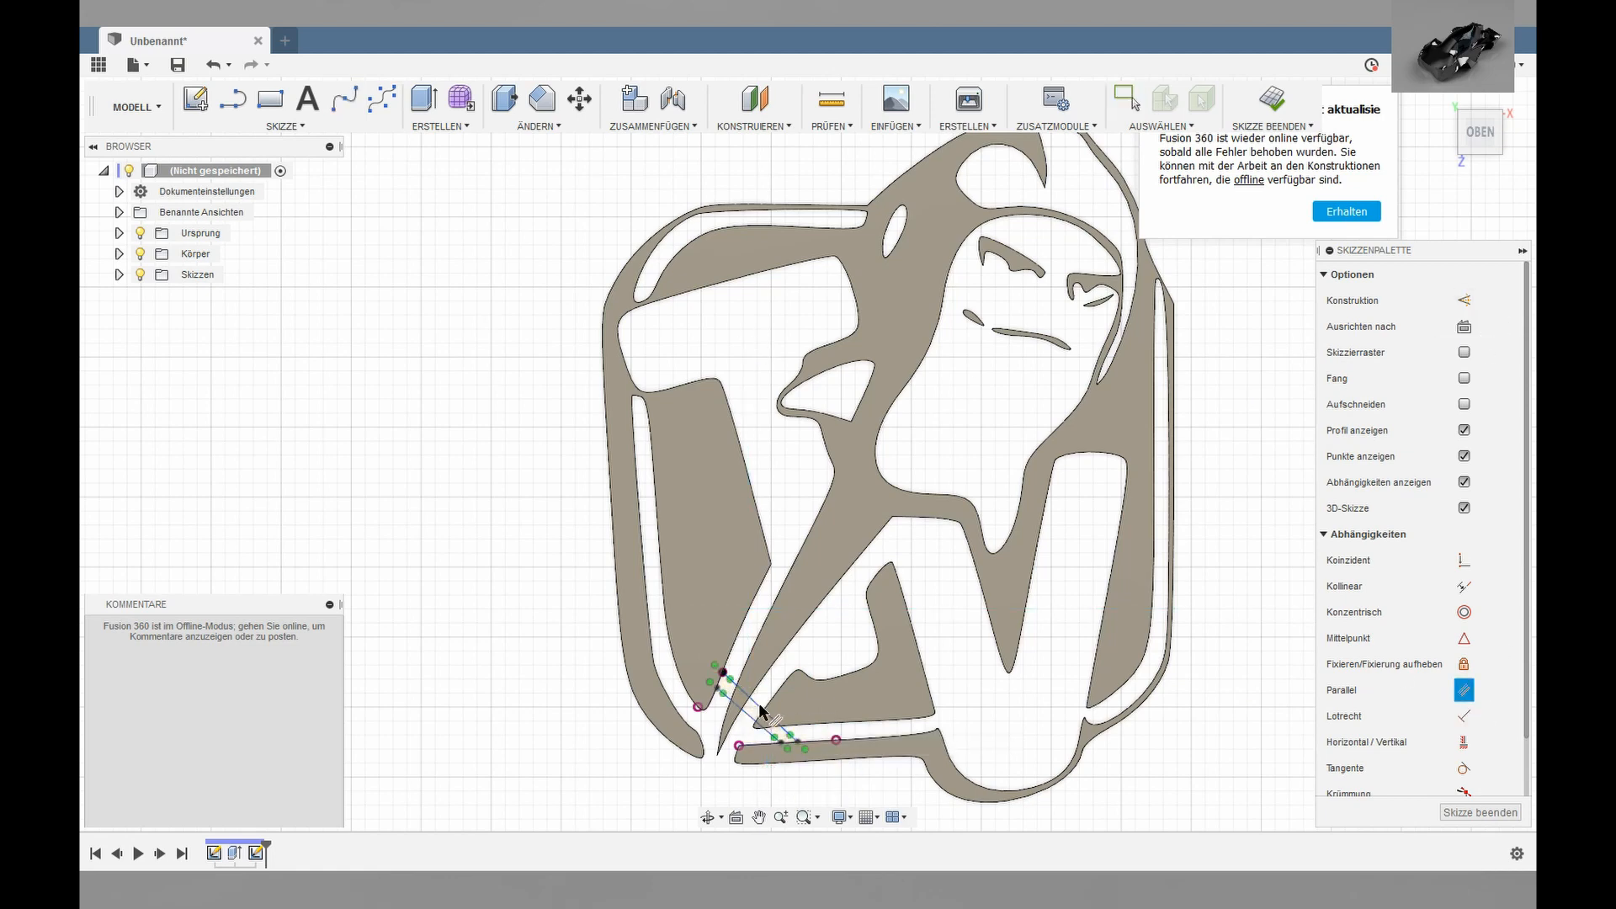
Bend the outer spline of the strip bridging the logo's lower-left gaps into an arc.
scroll(757, 708, "up", 5)
left_click(655, 597)
left_click_drag(593, 541, 580, 549)
scroll(663, 553, "down", 3)
middle_click_drag(724, 639, 727, 462)
left_click(830, 558)
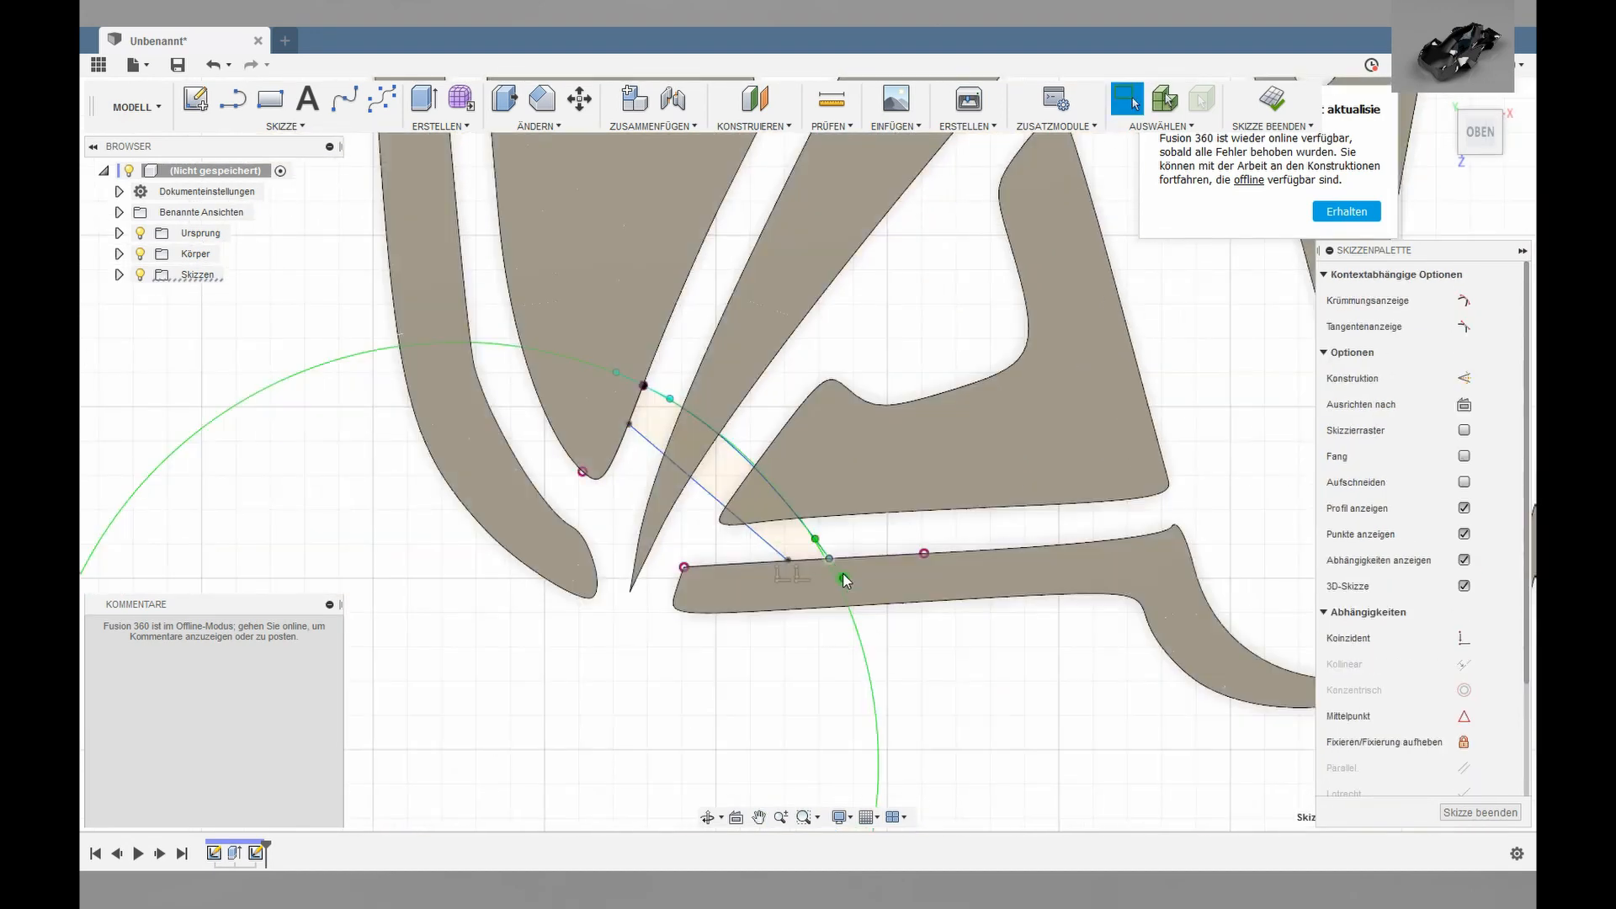
left_click_drag(844, 579, 800, 589)
Curve the strip's inner spline to follow the outer one and finish the sketch.
left_click(760, 537)
left_click(628, 426)
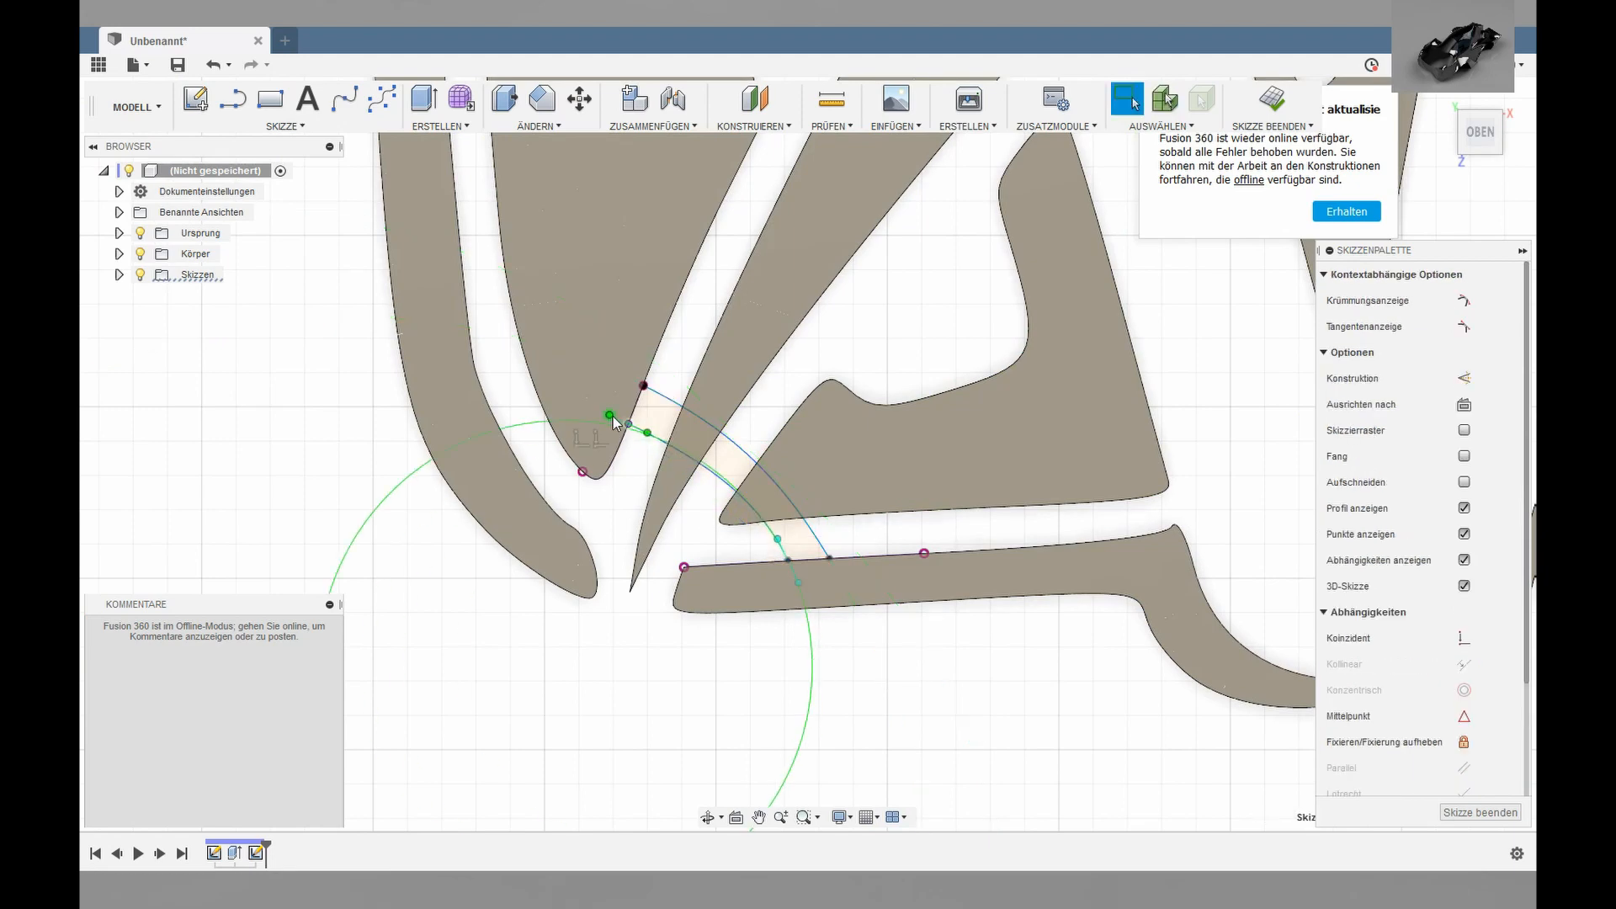
left_click_drag(614, 418, 615, 422)
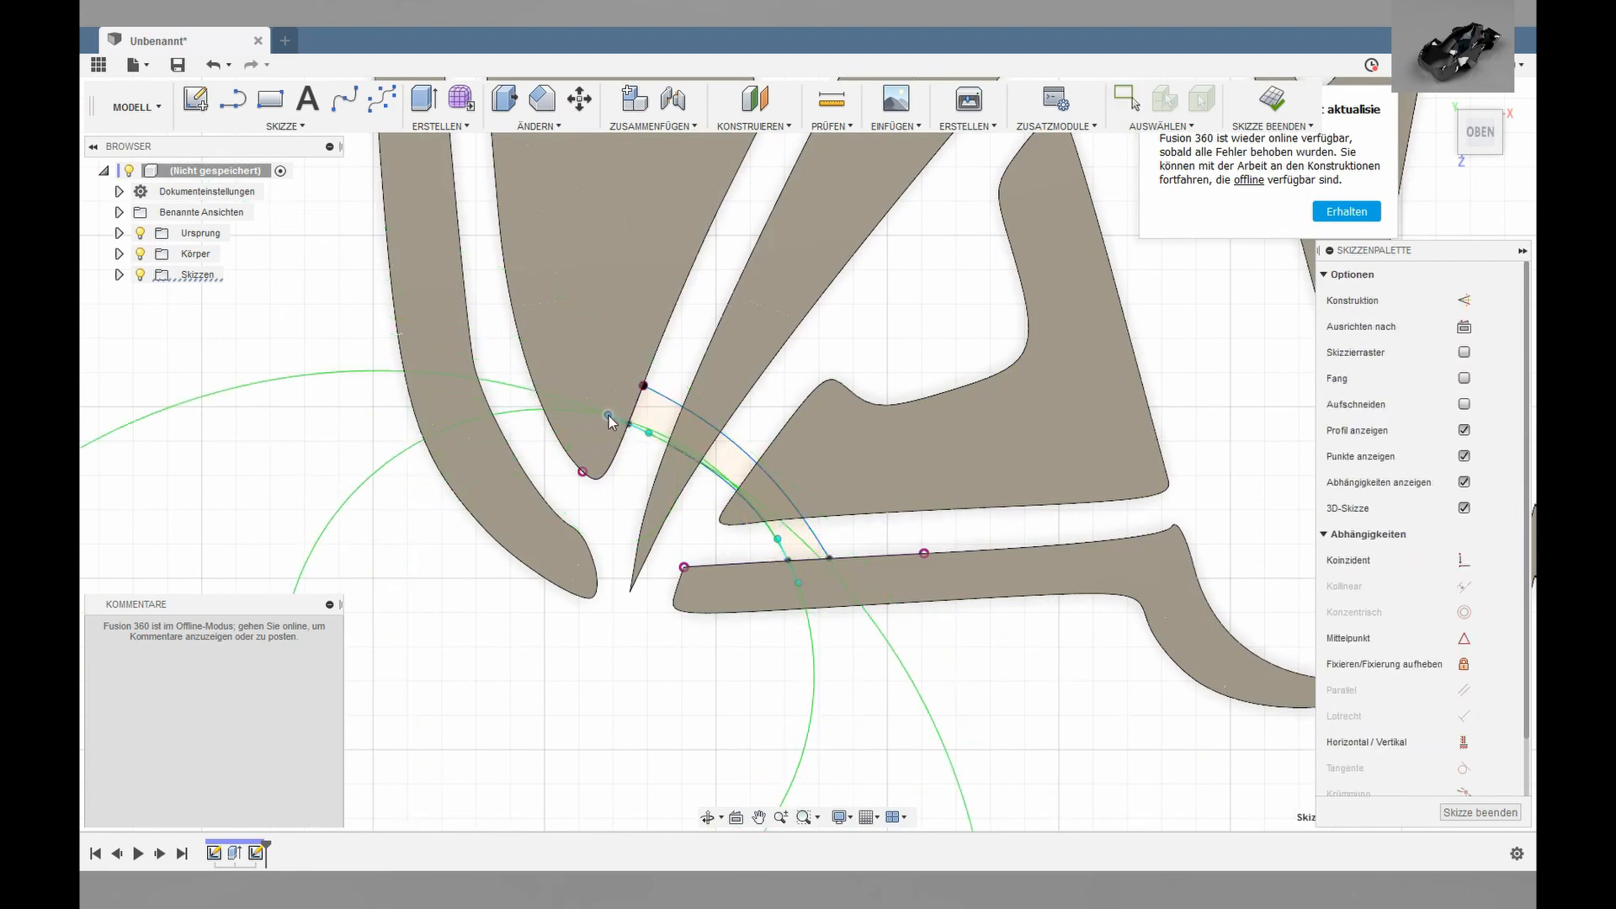
key("Escape")
scroll(660, 652, "down", 5)
middle_click_drag(1141, 623, 917, 577, "shift")
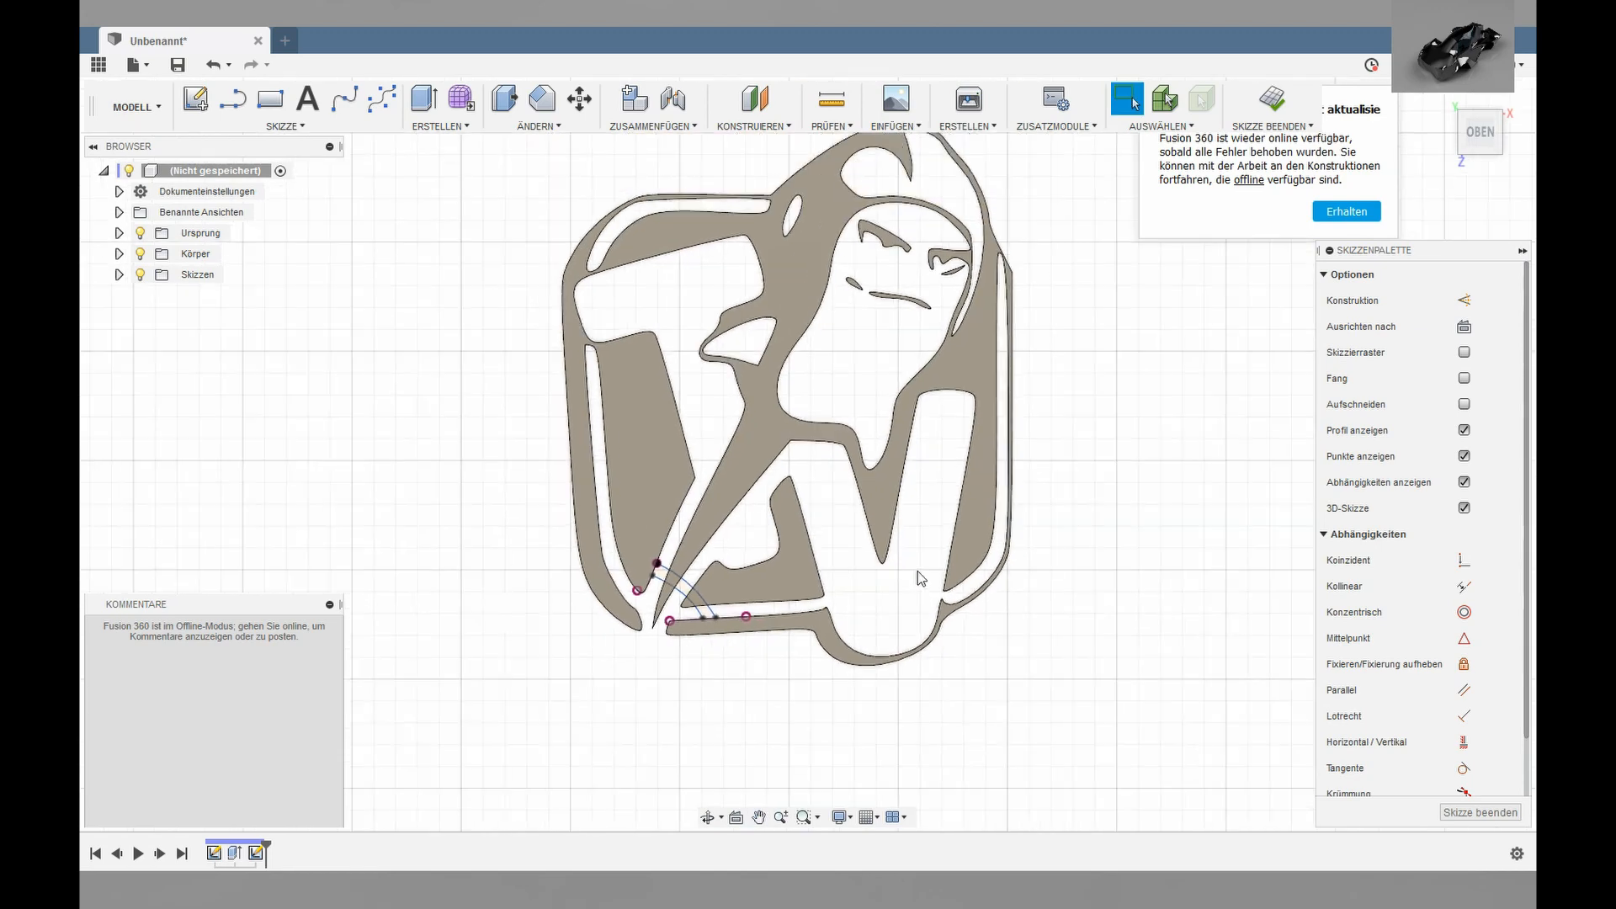
left_click(1296, 91)
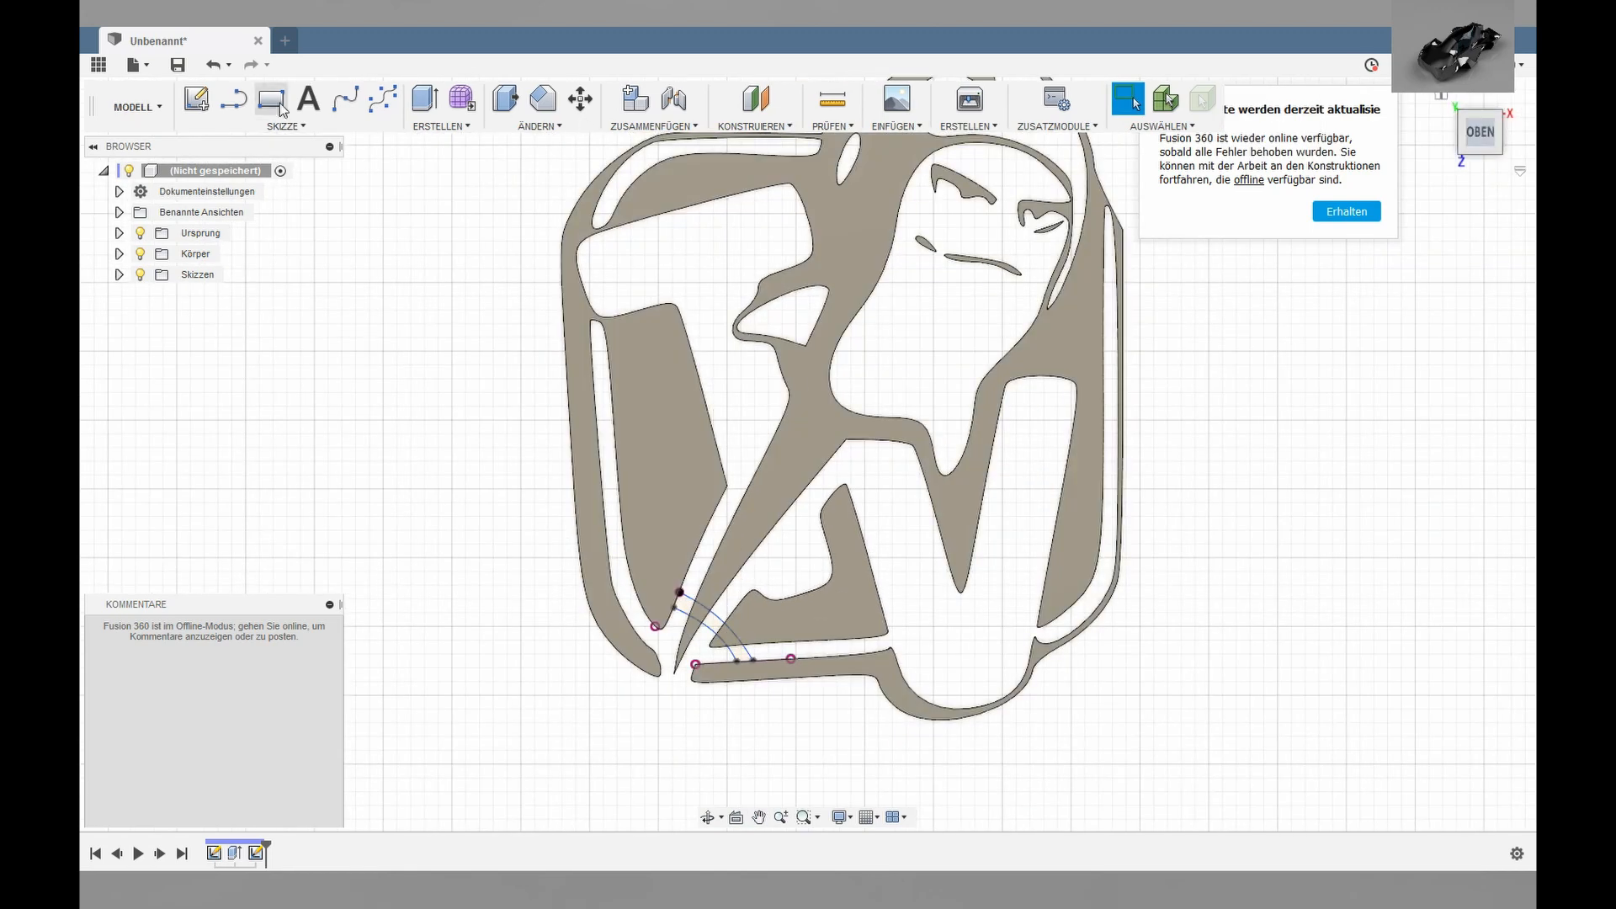
Extrude the curved strip profile 3.5 mm upward between the logo's separate parts.
key("e")
left_click(690, 612)
left_click(1464, 159)
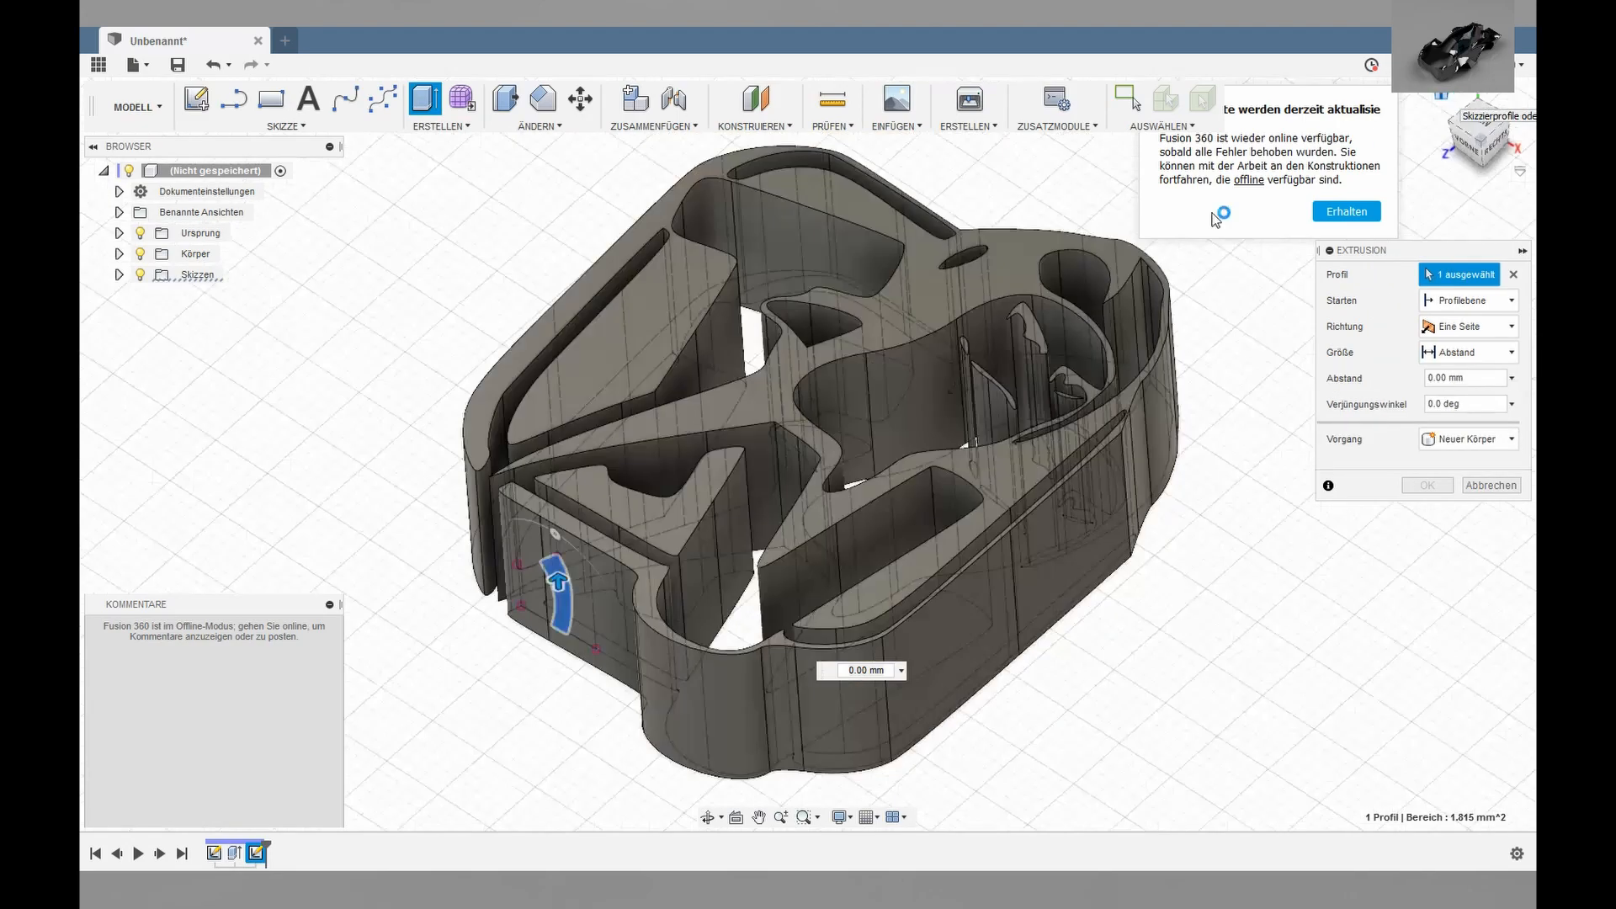
left_click_drag(535, 572, 548, 482)
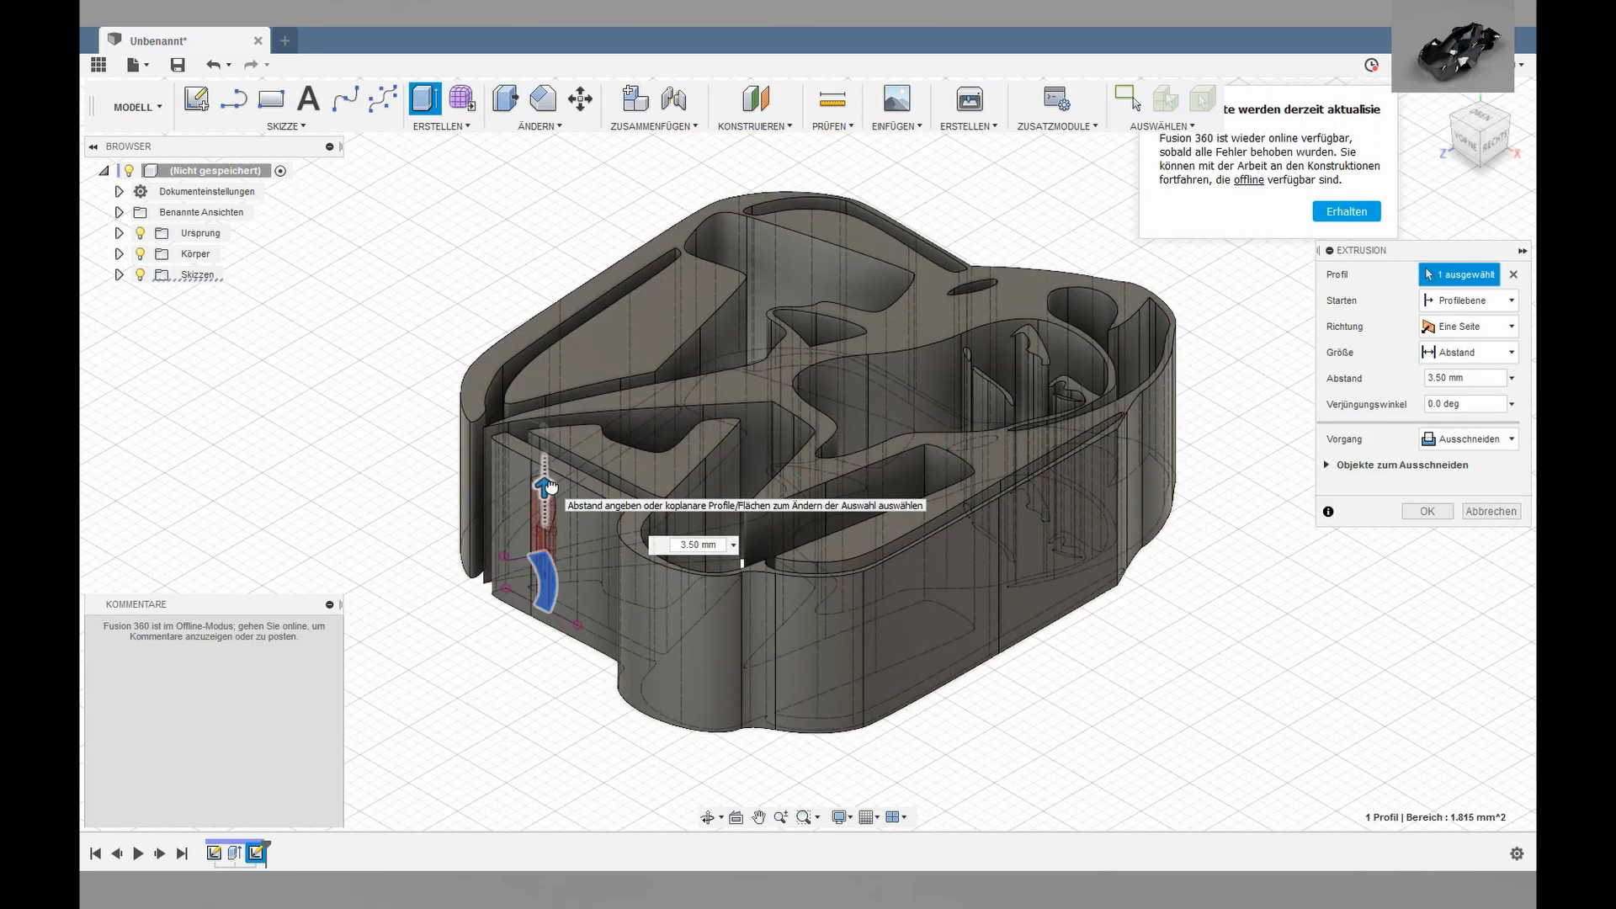
middle_click_drag(551, 486, 709, 619, "shift")
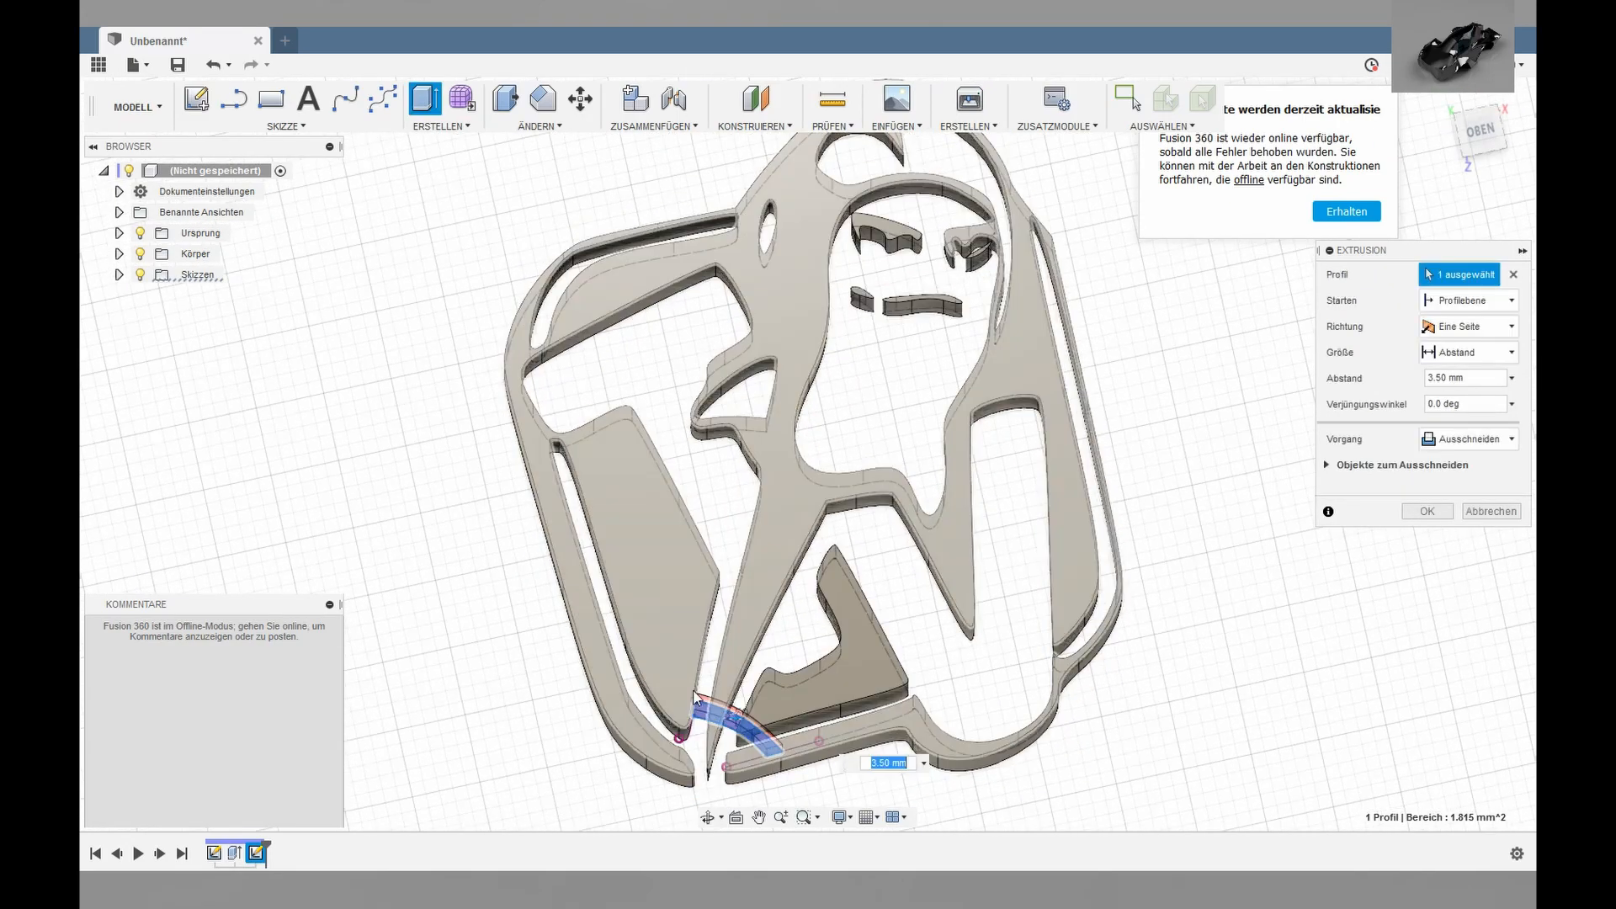
scroll(725, 746, "up", 6)
scroll(724, 747, "down", 3)
middle_click_drag(724, 747, 659, 498)
scroll(660, 498, "down", 3)
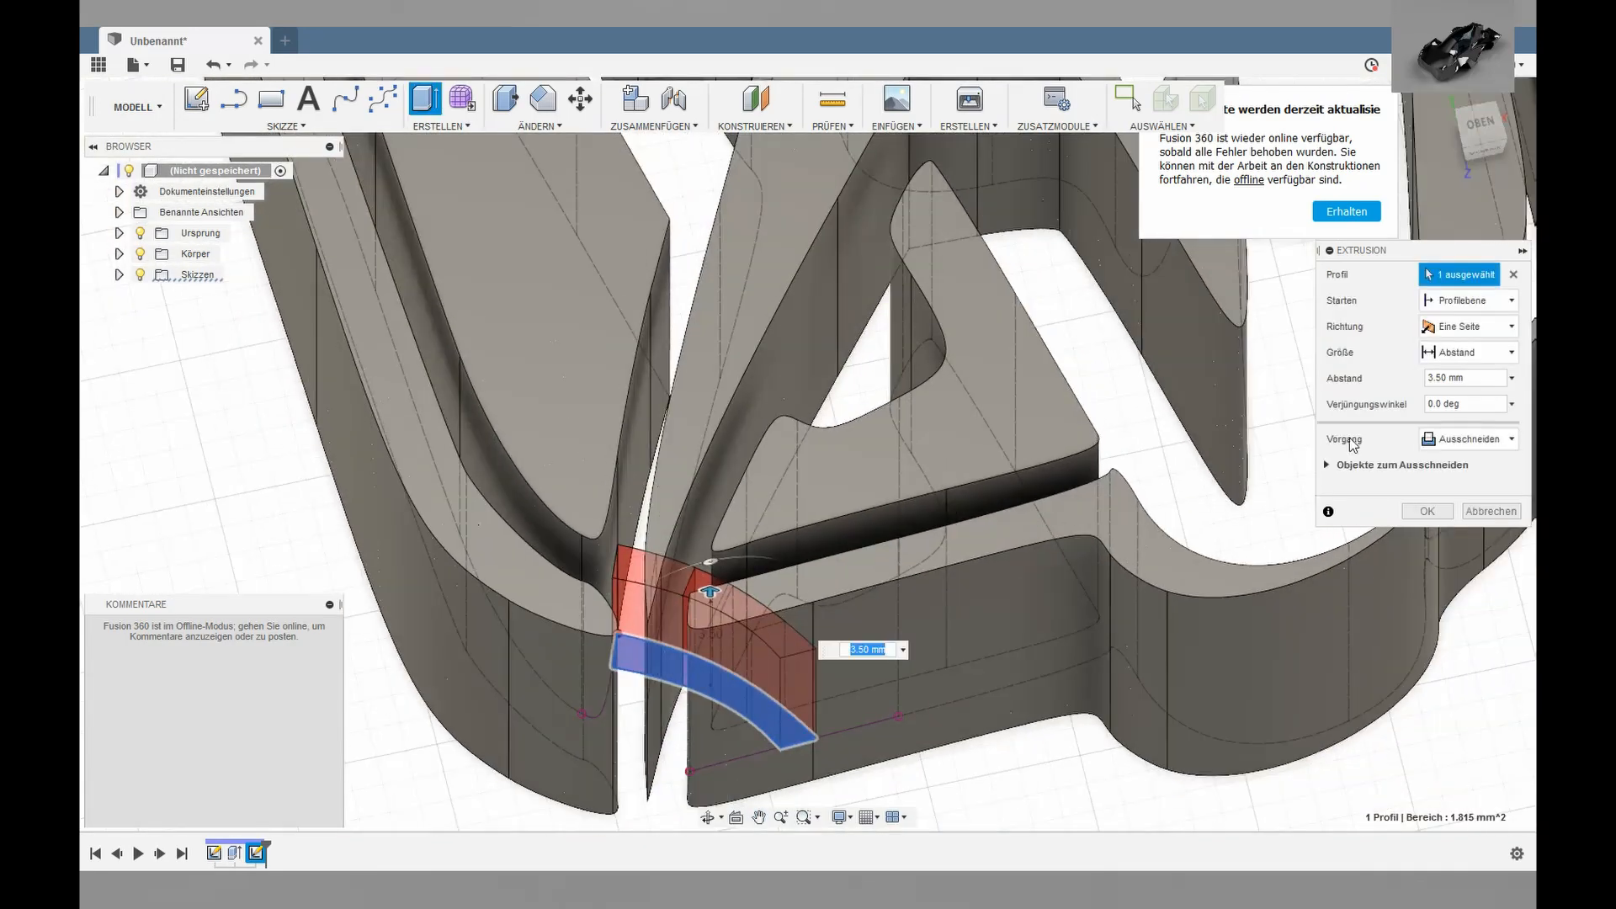
Change the strip extrusion's operation so it adds material, and apply it as a connecting bridge.
left_click(1469, 438)
left_click(1465, 459)
scroll(1010, 472, "down", 3)
left_click(1426, 488)
middle_click_drag(1338, 353, 960, 526)
middle_click_drag(421, 505, 938, 364, "shift")
left_click(441, 126)
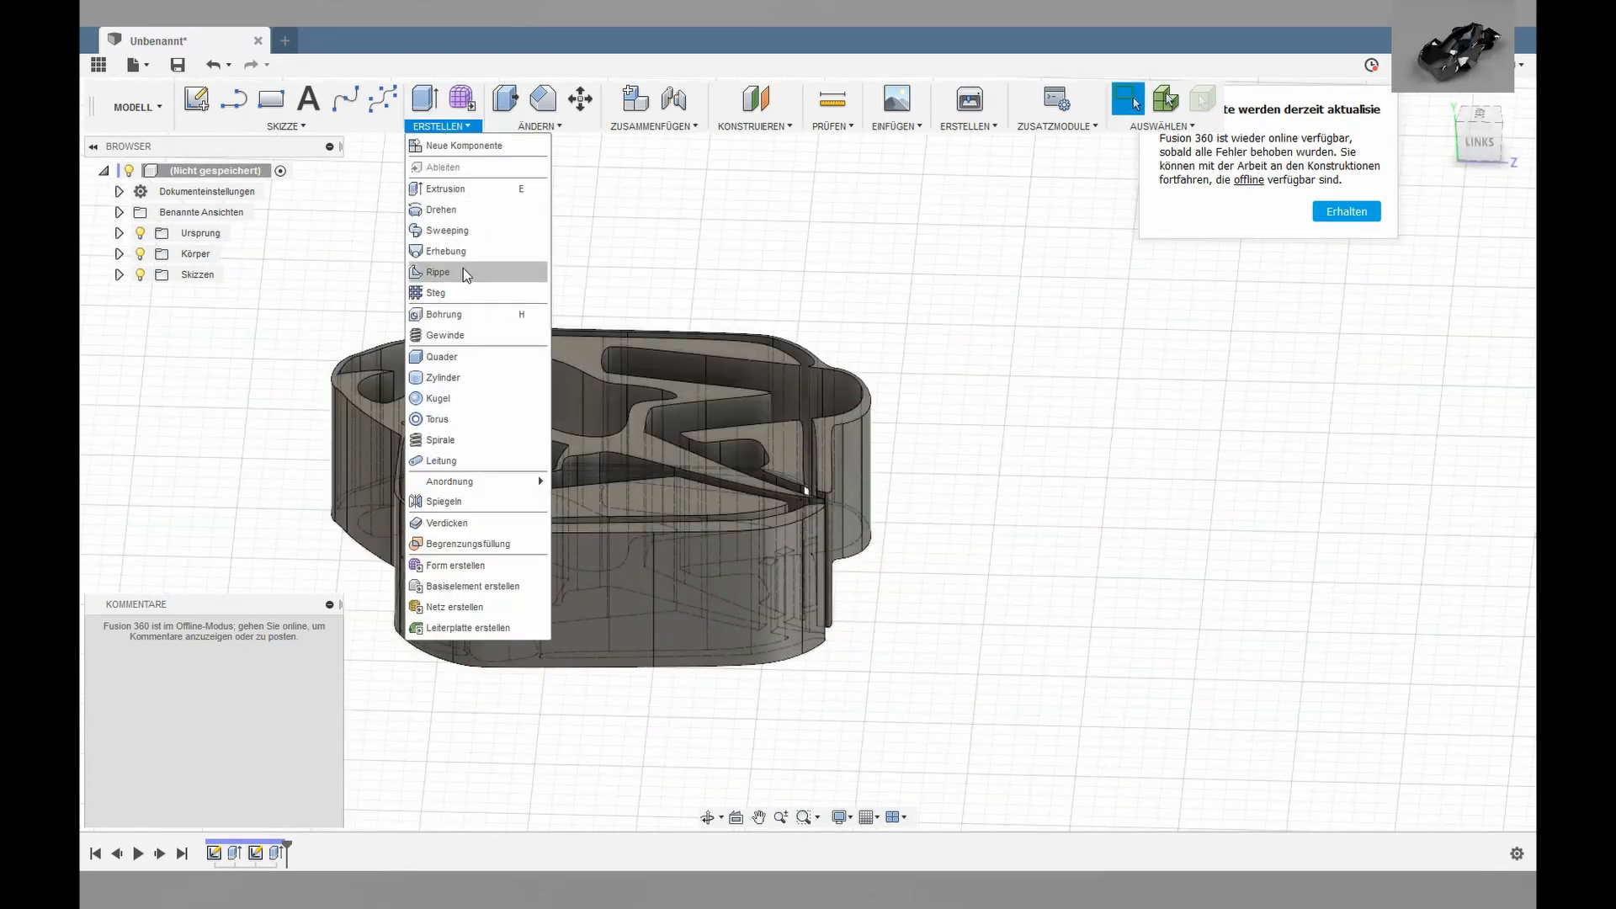
left_click(465, 420)
middle_click_drag(494, 741, 567, 562)
left_click(551, 576)
left_click(499, 607)
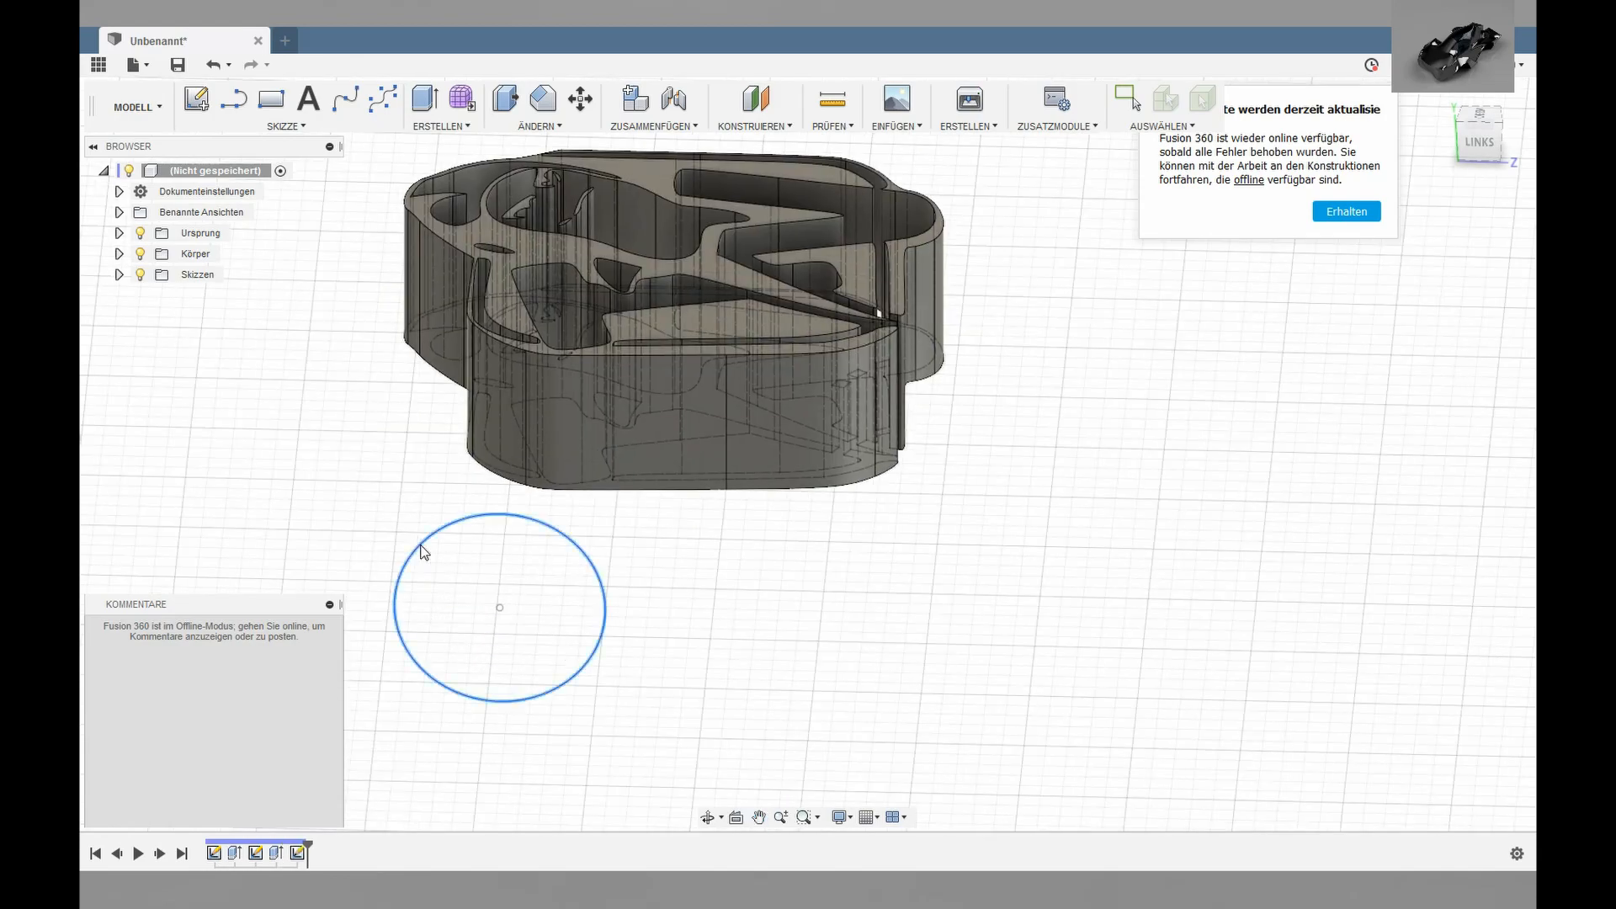
left_click(419, 545)
key("Escape")
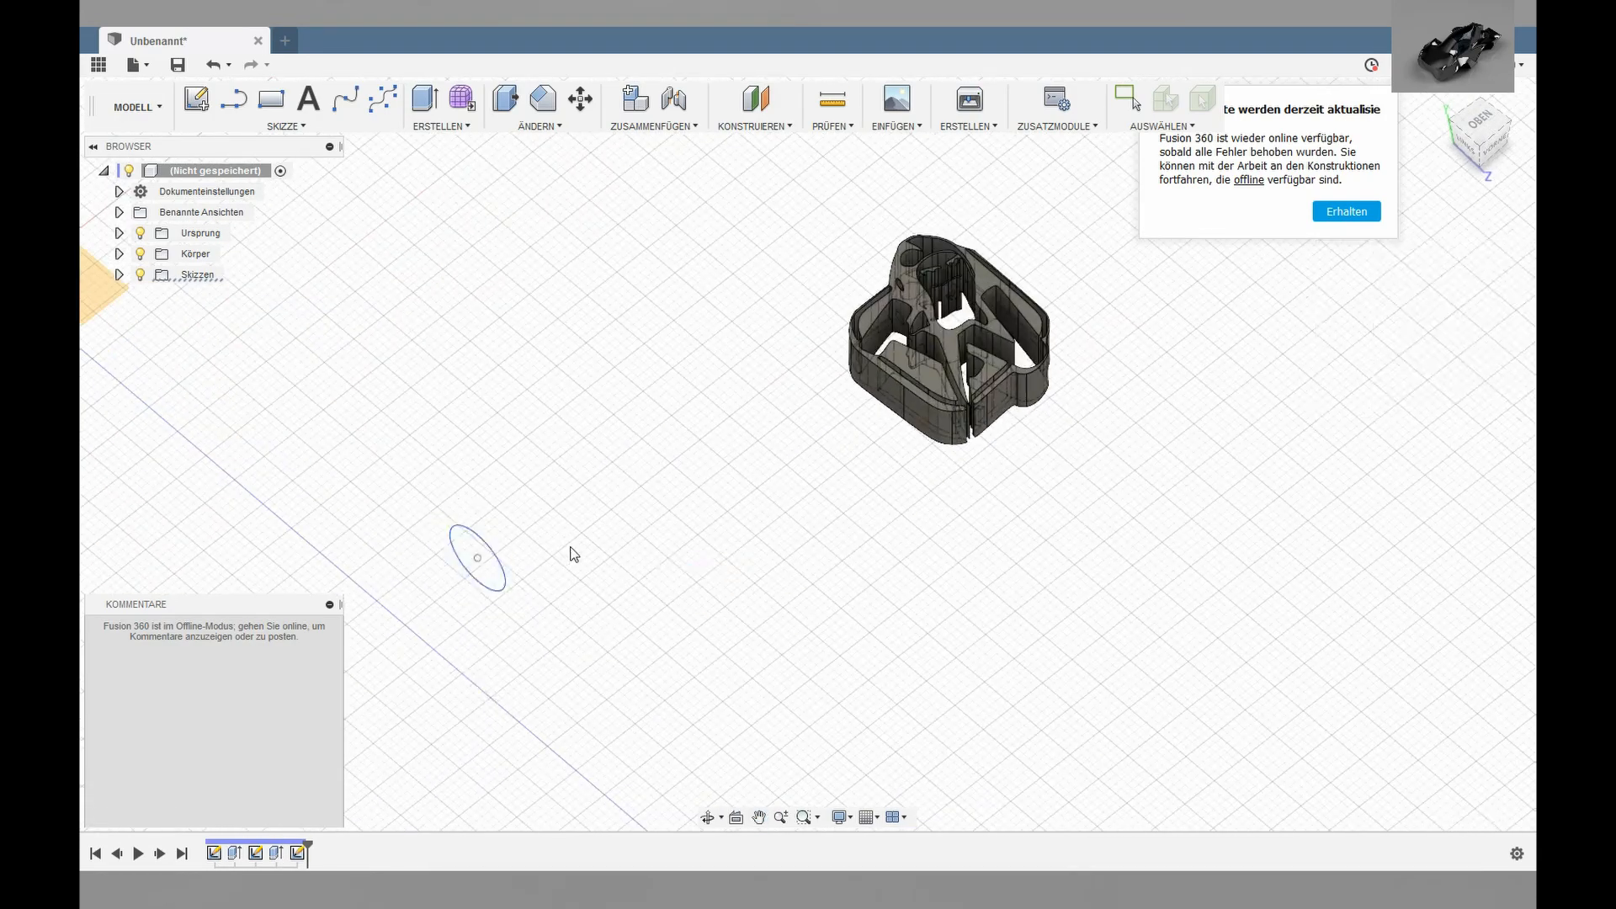
Create a torus beside the logo as a new body, about 11.6 mm inner diameter and 3 mm torus diameter.
right_click(547, 251)
left_click(547, 200)
scroll(904, 401, "down", 3)
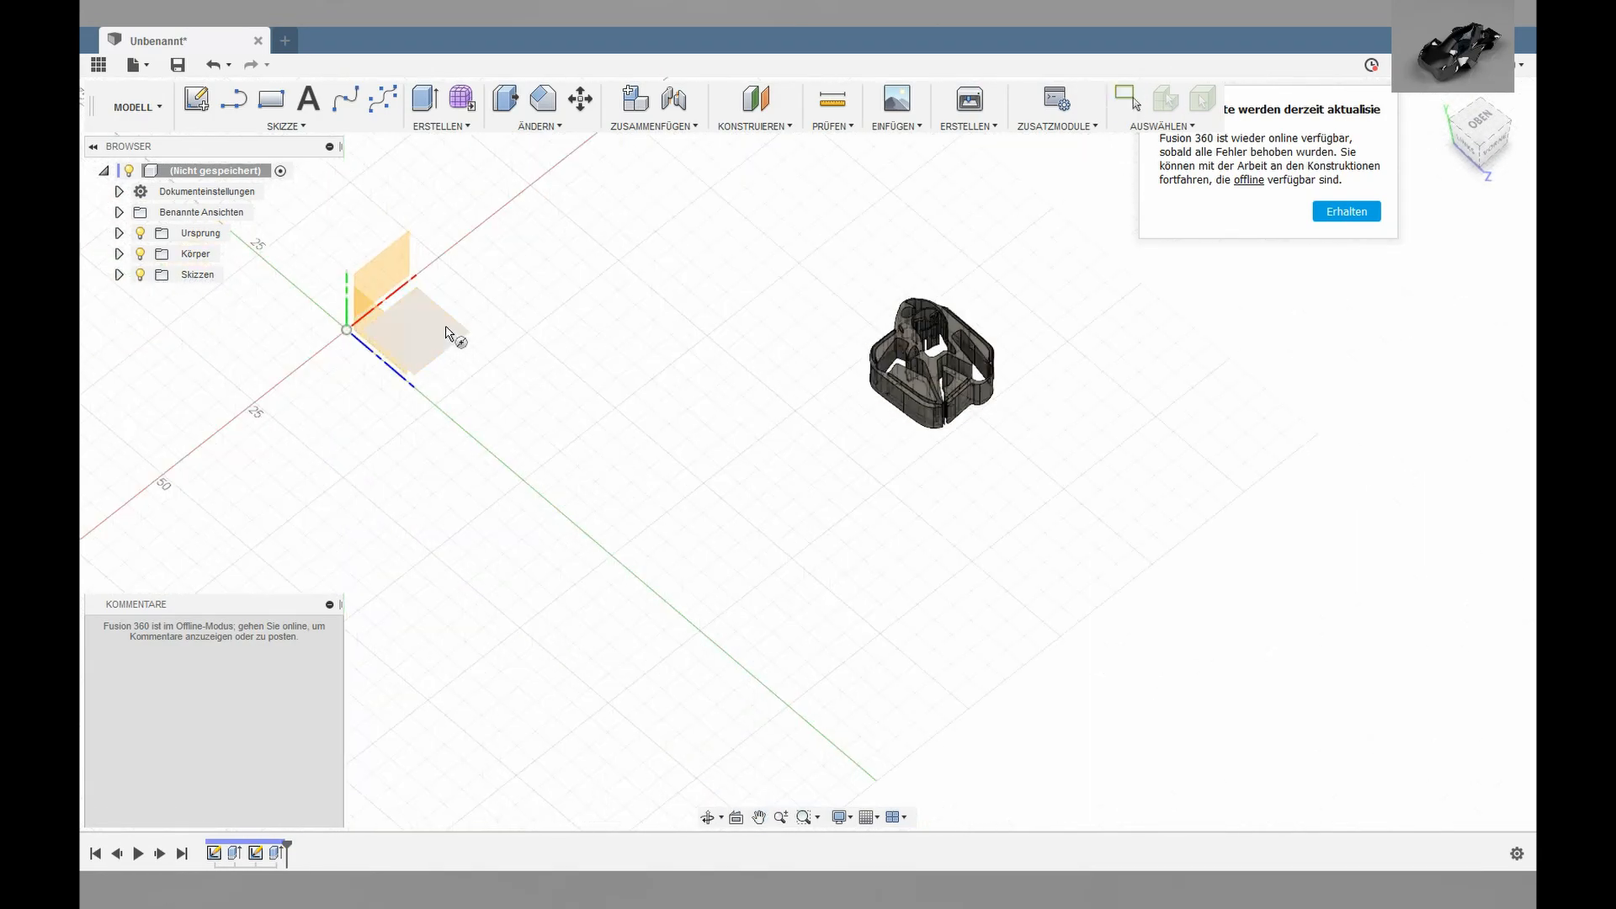
left_click(905, 409)
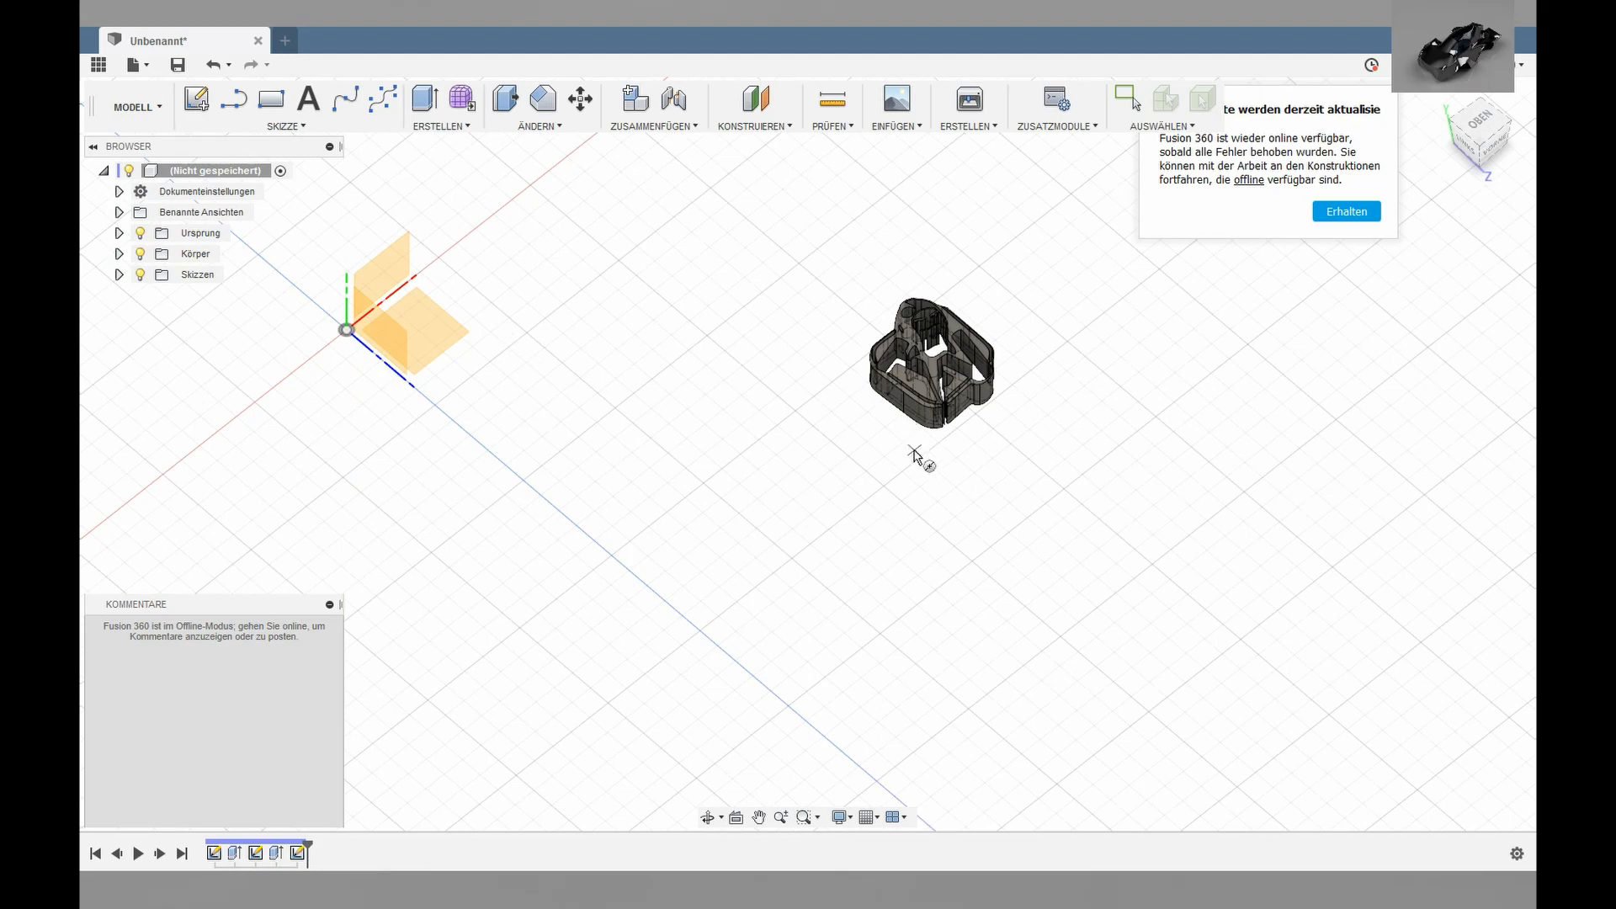
left_click(800, 420)
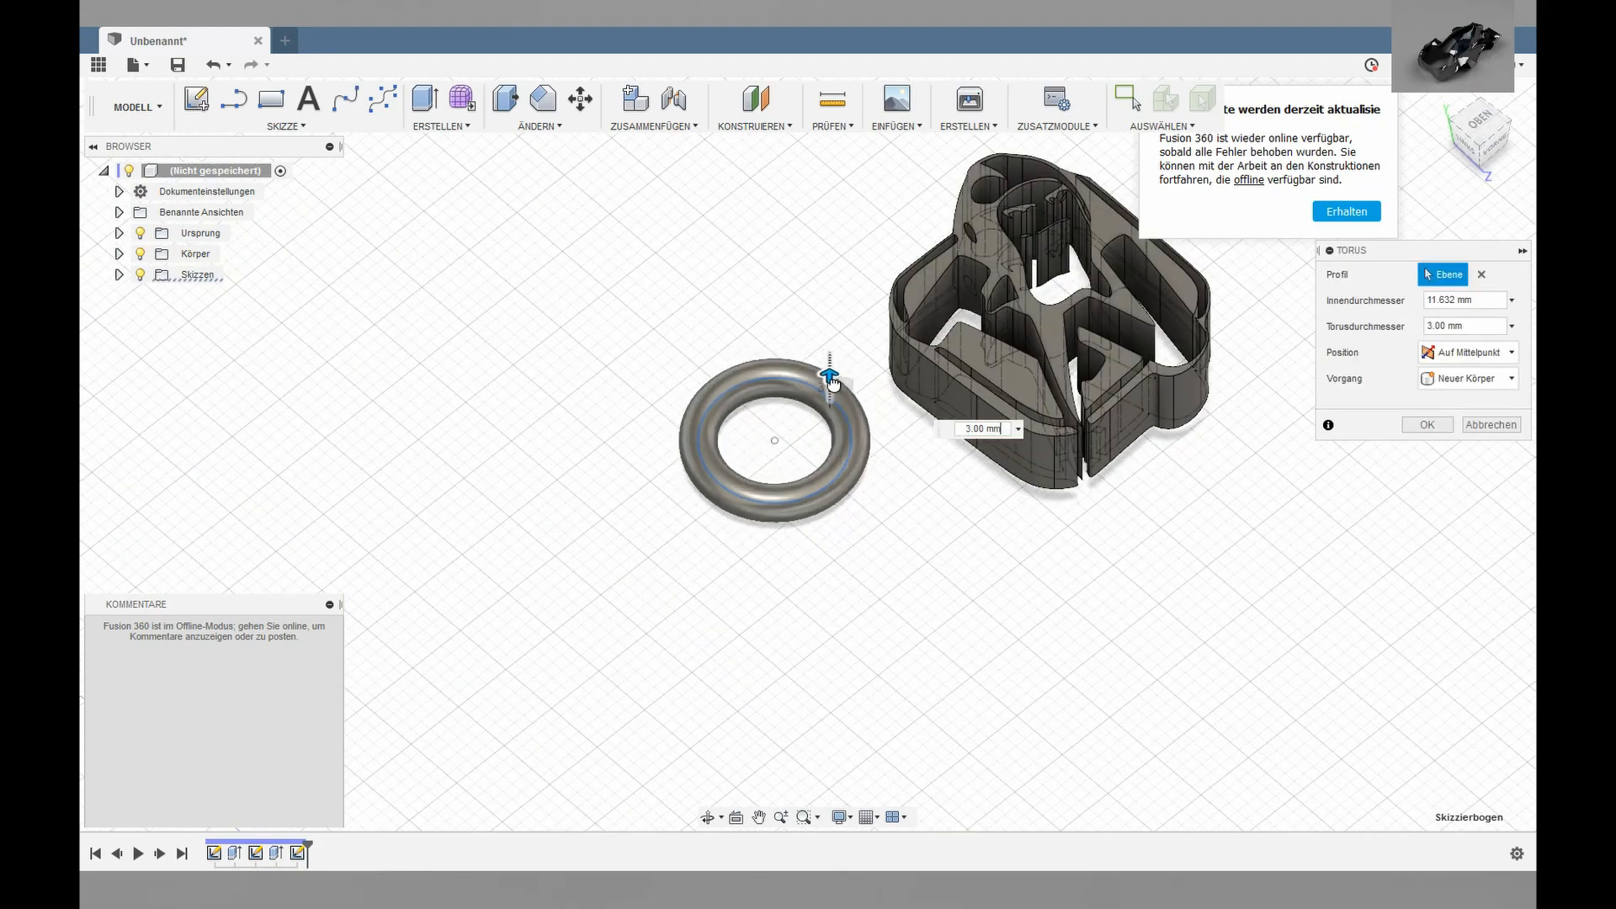
left_click(1431, 427)
Move the torus 3.5 mm upward in Z so it sits at mid-height of the logo.
right_click(845, 446)
left_click(748, 469)
left_click_drag(740, 463, 878, 291)
middle_click_drag(779, 476, 968, 383, "shift")
left_click_drag(1003, 316, 1005, 329)
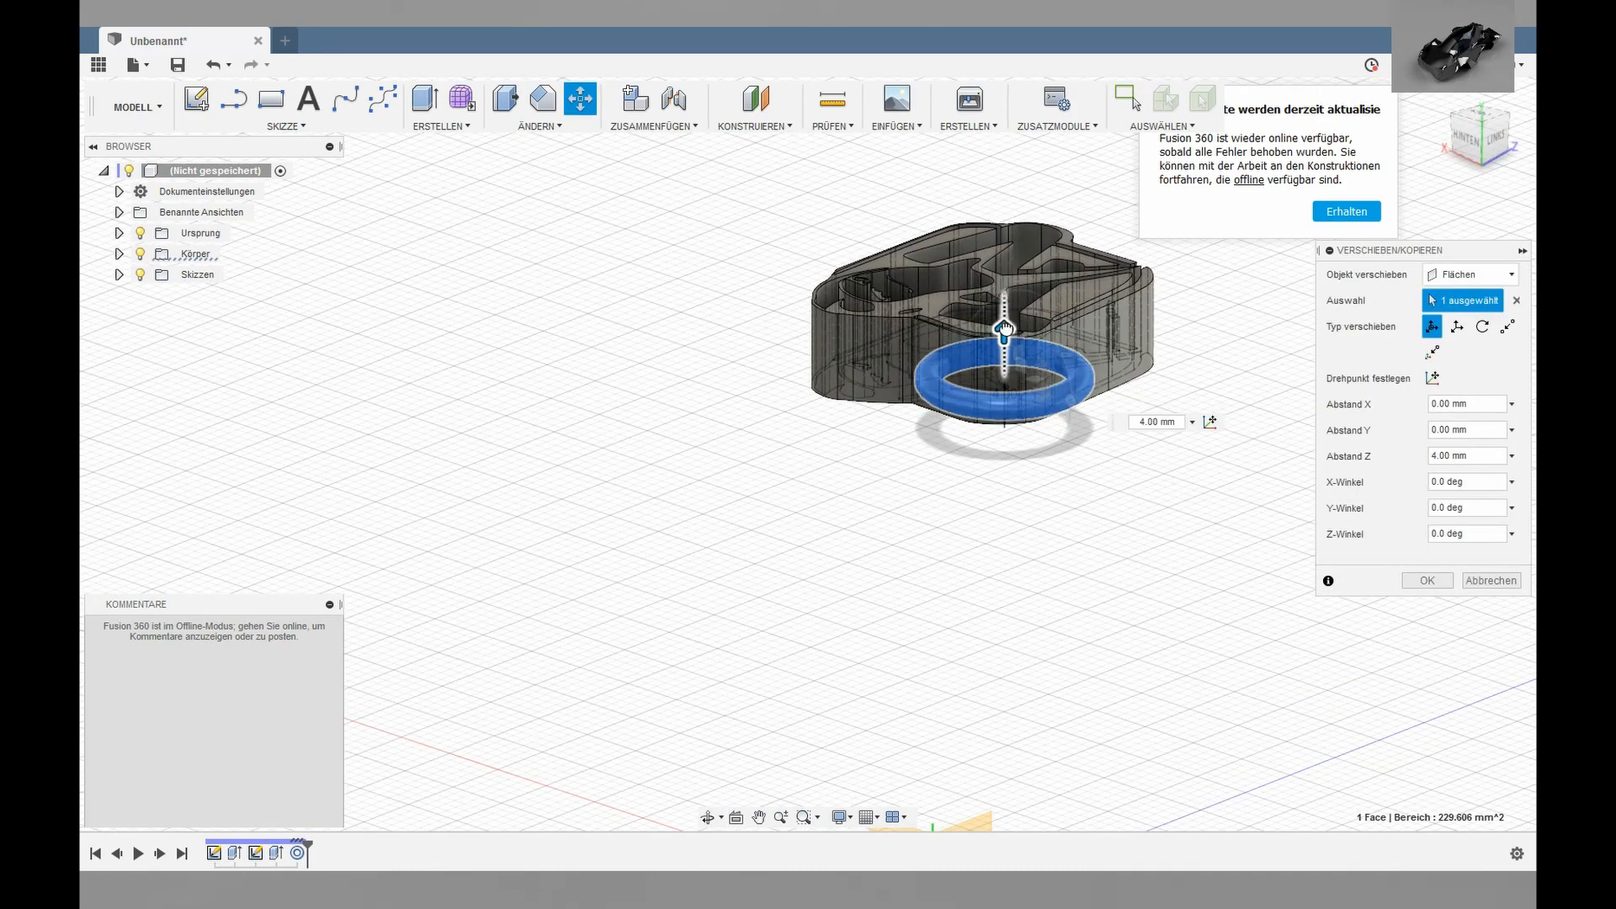
middle_click_drag(1022, 473, 1111, 450, "shift")
left_click_drag(1099, 285, 1100, 301)
middle_click_drag(1118, 446, 1125, 411, "shift")
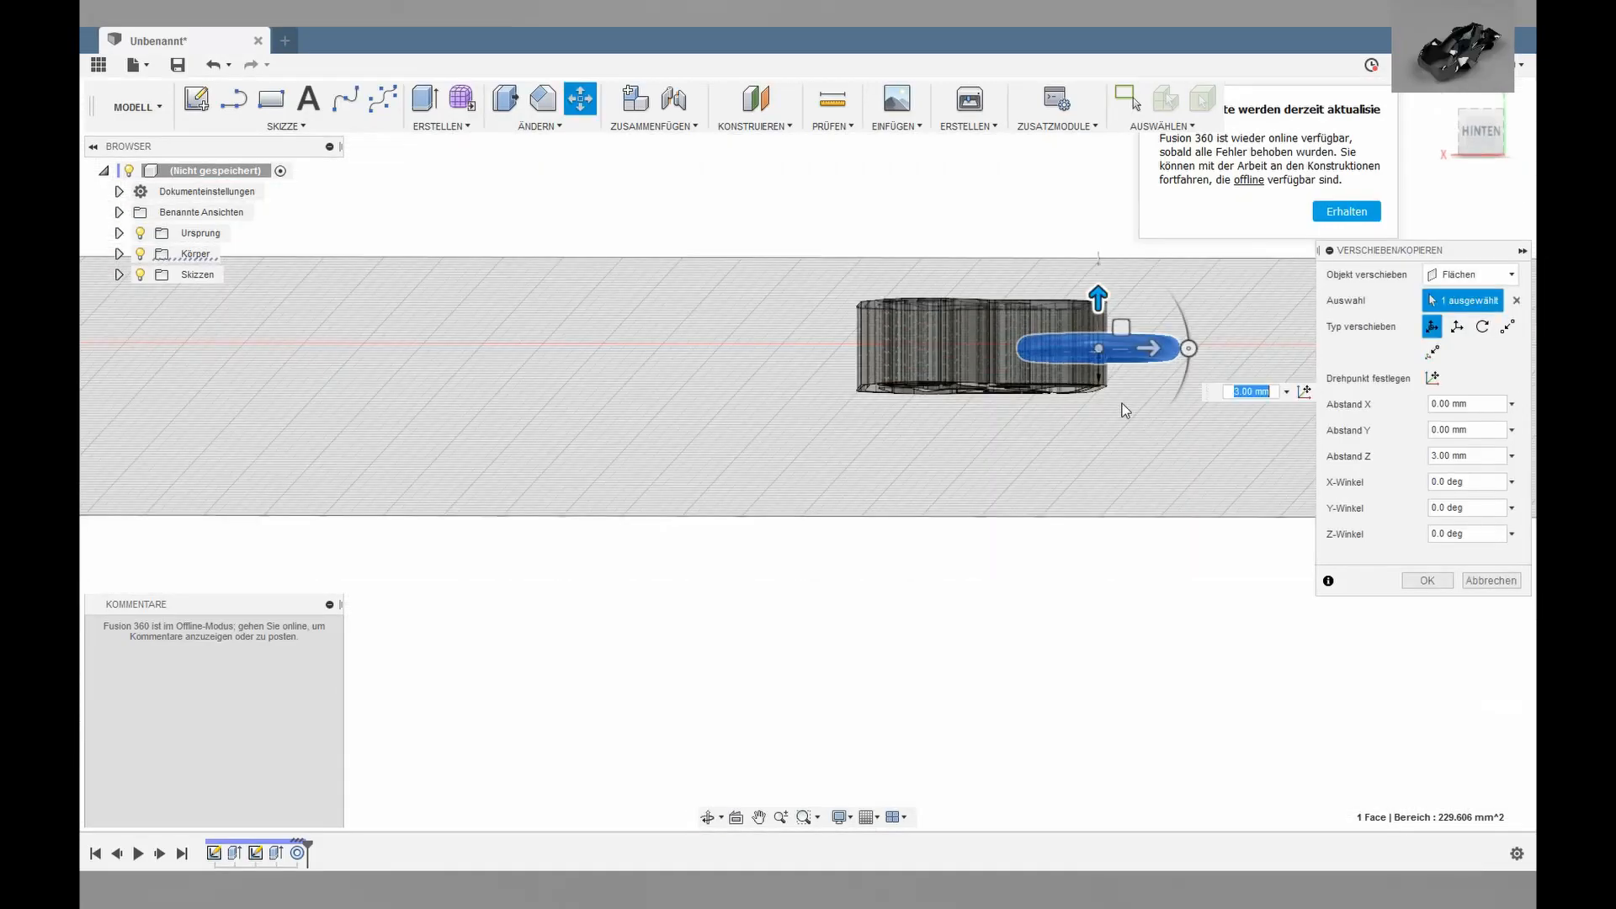
scroll(1125, 411, "up", 3)
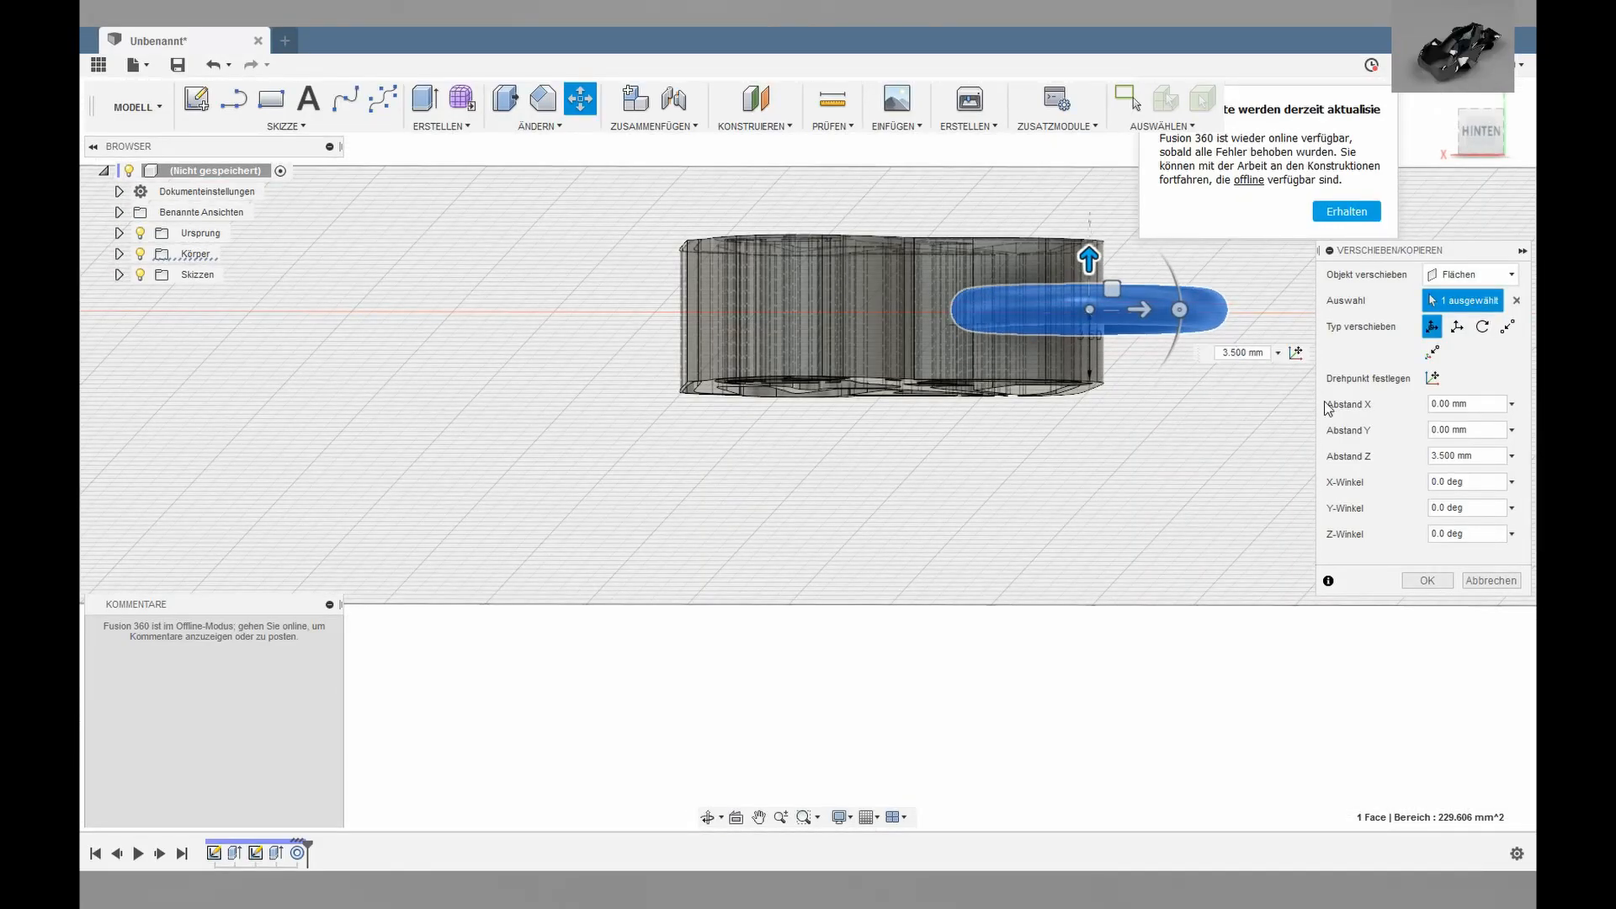
middle_click_drag(1237, 413, 844, 505, "shift")
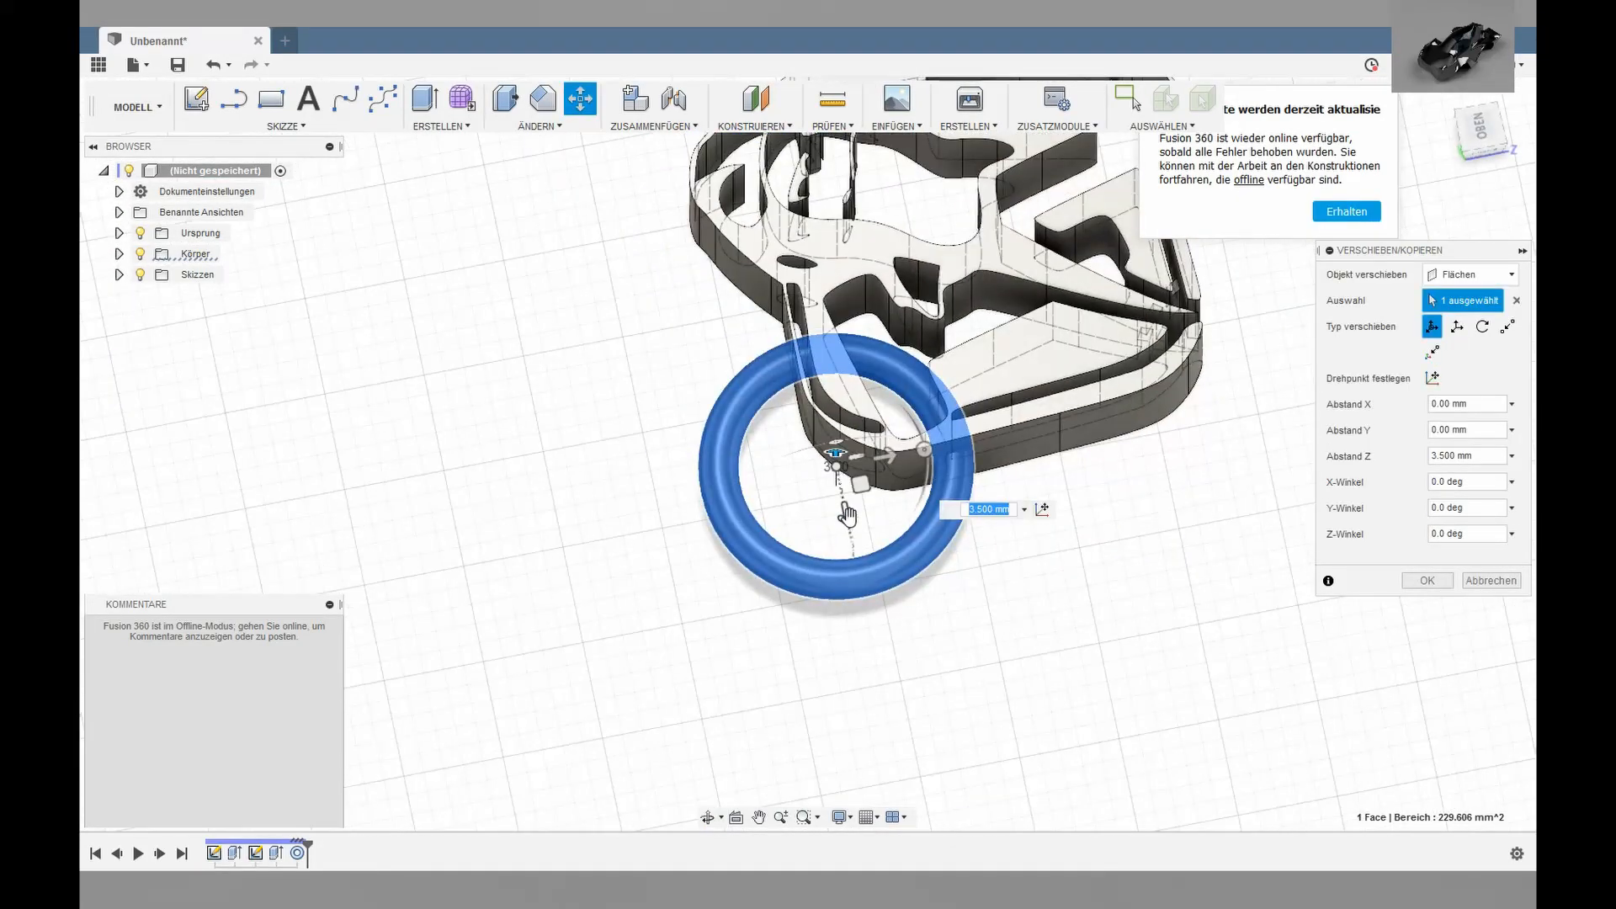
Shift the torus horizontally so it passes through the logo's outer wall at the upper-left corner, and apply the move.
left_click_drag(845, 505, 850, 533)
left_click_drag(887, 481, 870, 485)
middle_click_drag(877, 483, 1150, 467, "shift")
left_click_drag(1150, 467, 1172, 462)
middle_click_drag(1174, 463, 1465, 563, "shift")
left_click(1428, 581)
Combine the logo and torus with the cut operation, subtracting the torus from the logo without keeping the tool body.
middle_click_drag(1094, 438, 943, 328, "shift")
scroll(943, 328, "down", 4)
left_click(539, 126)
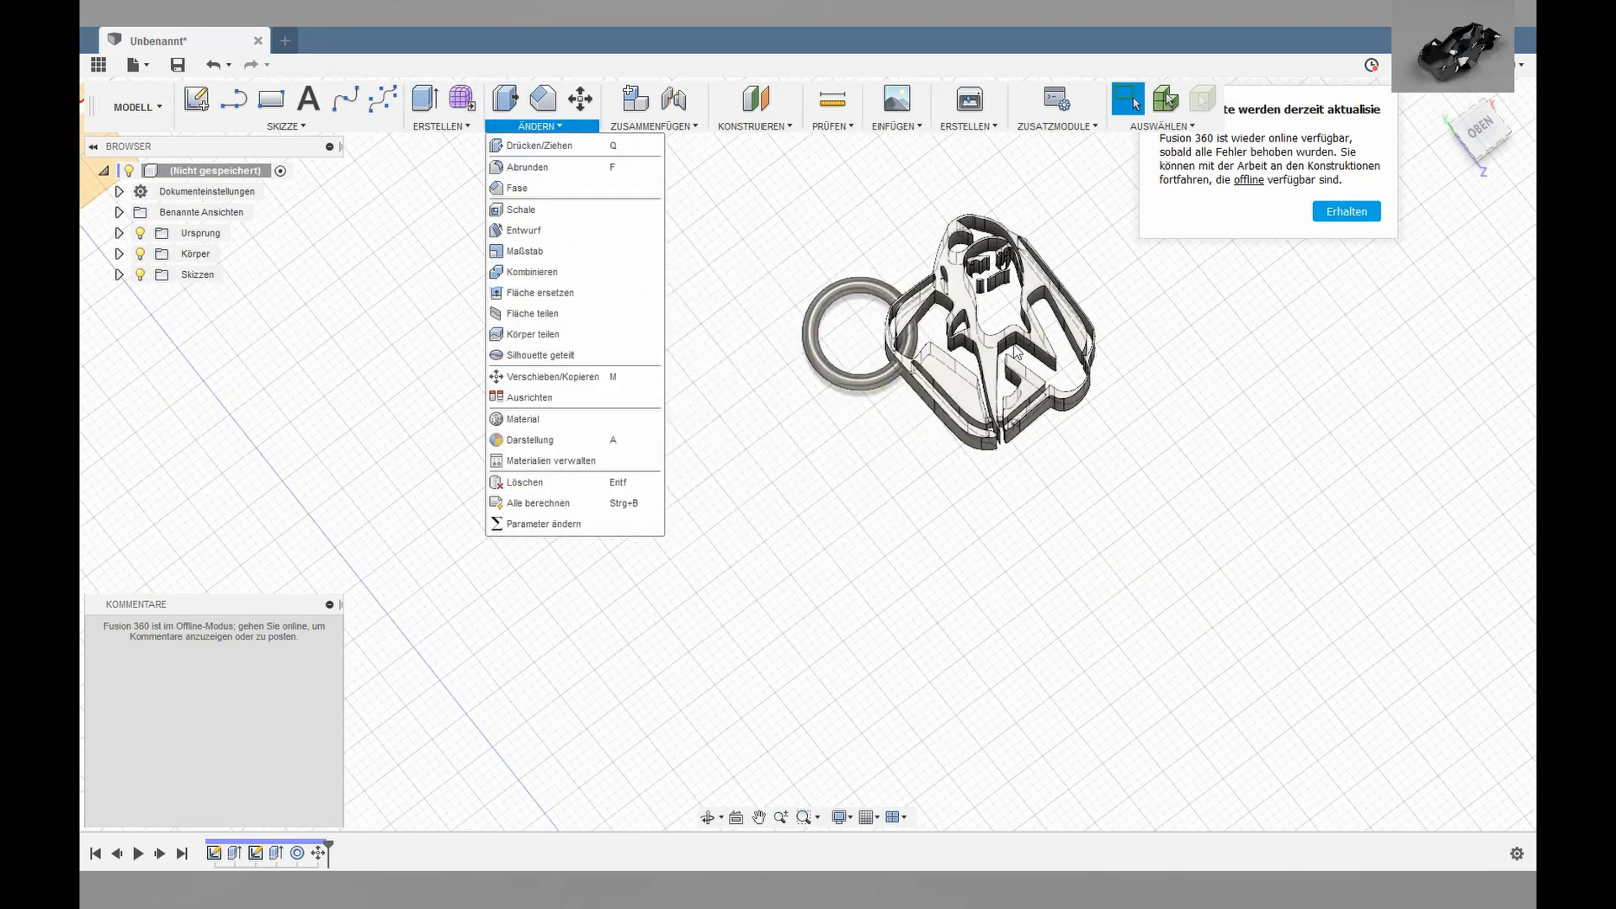
scroll(1072, 479, "up", 5)
scroll(1055, 490, "down", 2)
middle_click_drag(1055, 489, 951, 396, "shift")
left_click(537, 125)
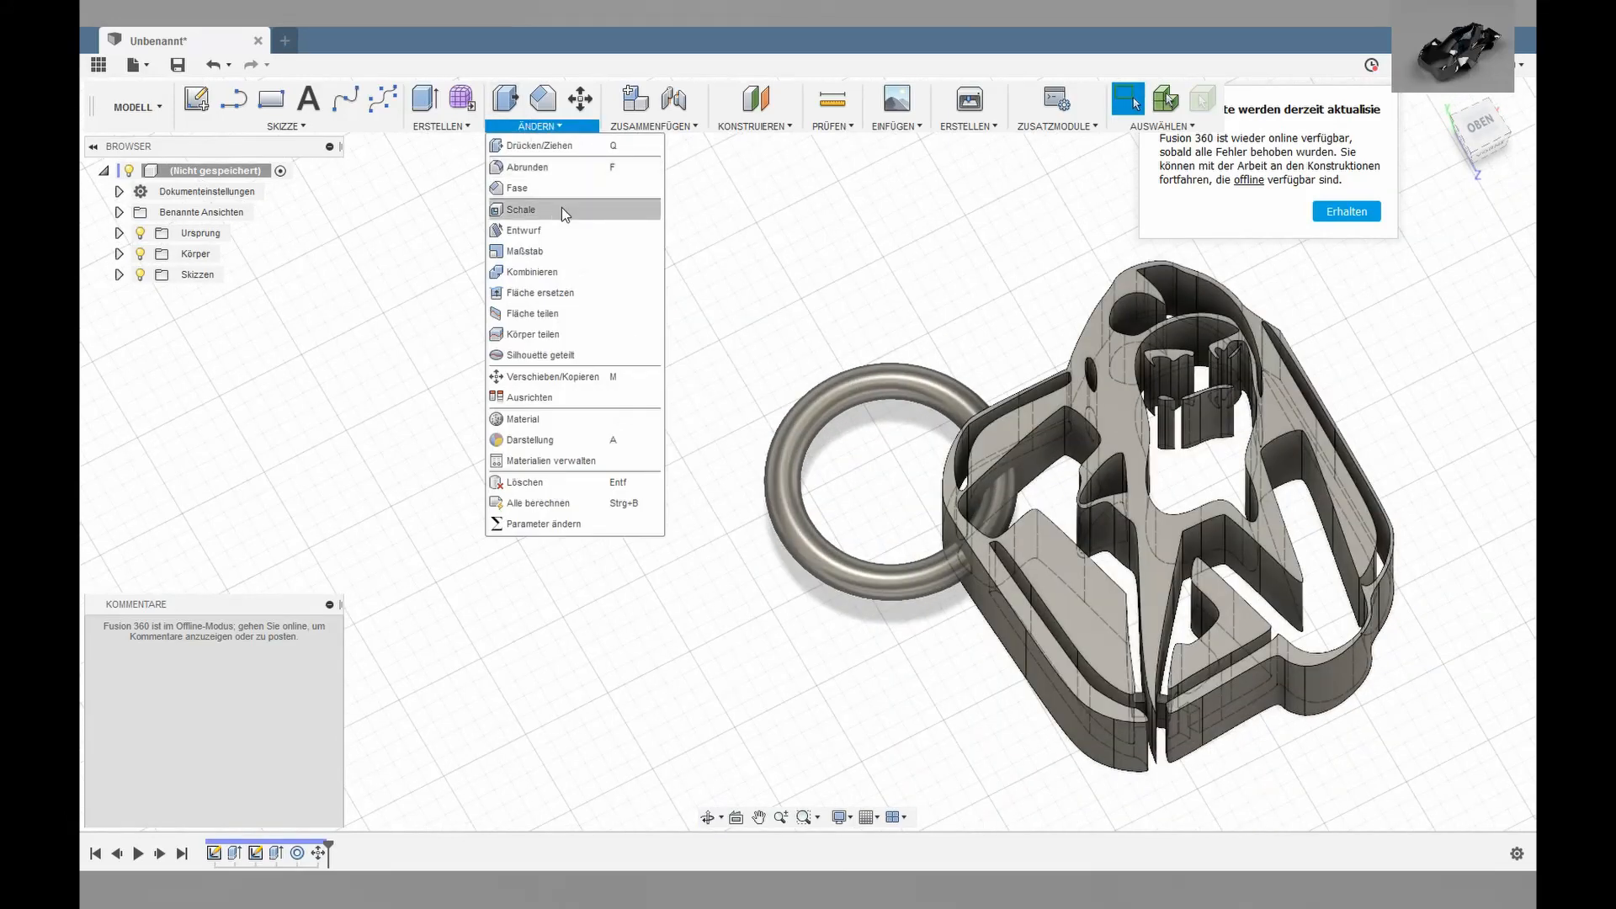
left_click(552, 273)
left_click(1006, 584)
left_click(881, 587)
left_click(1473, 326)
left_click(1477, 375)
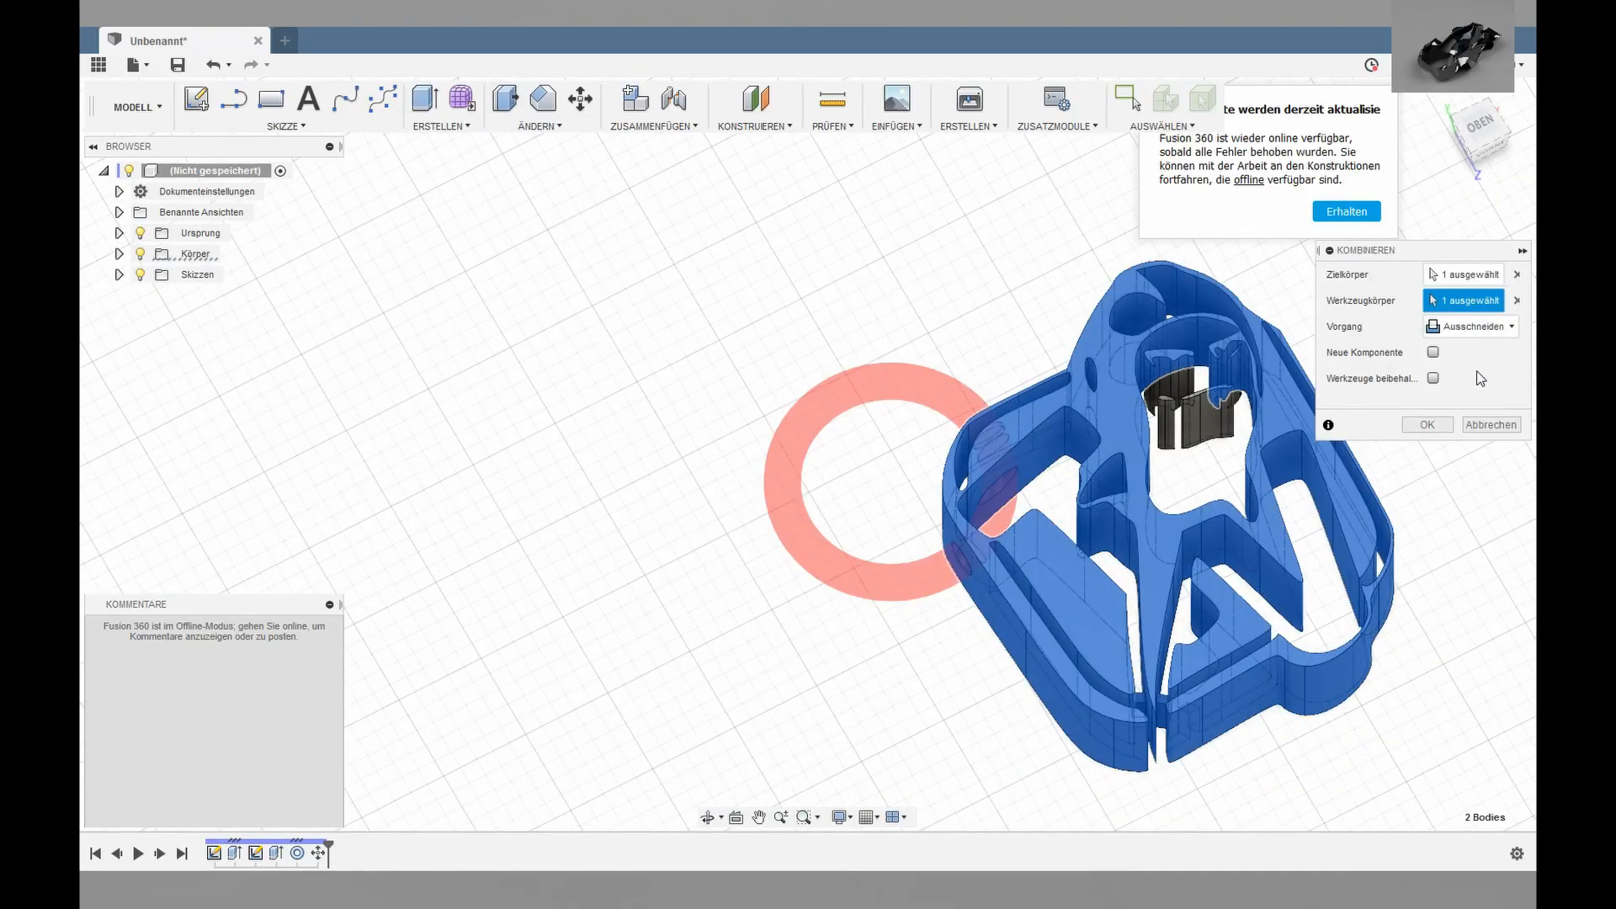
left_click(1426, 425)
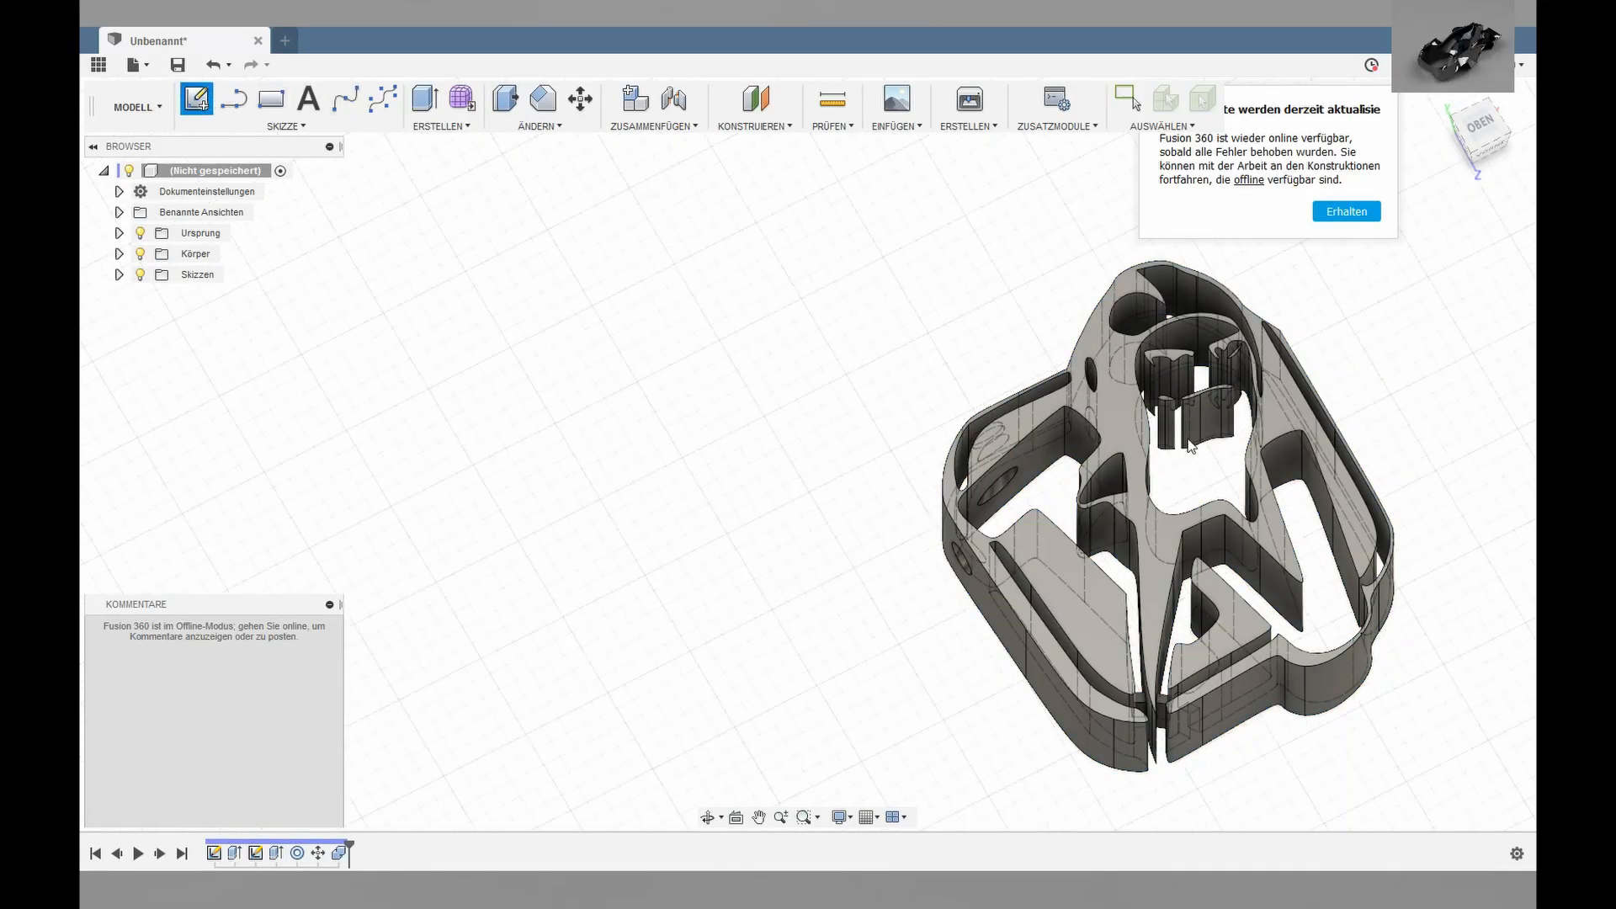
left_click(1191, 446)
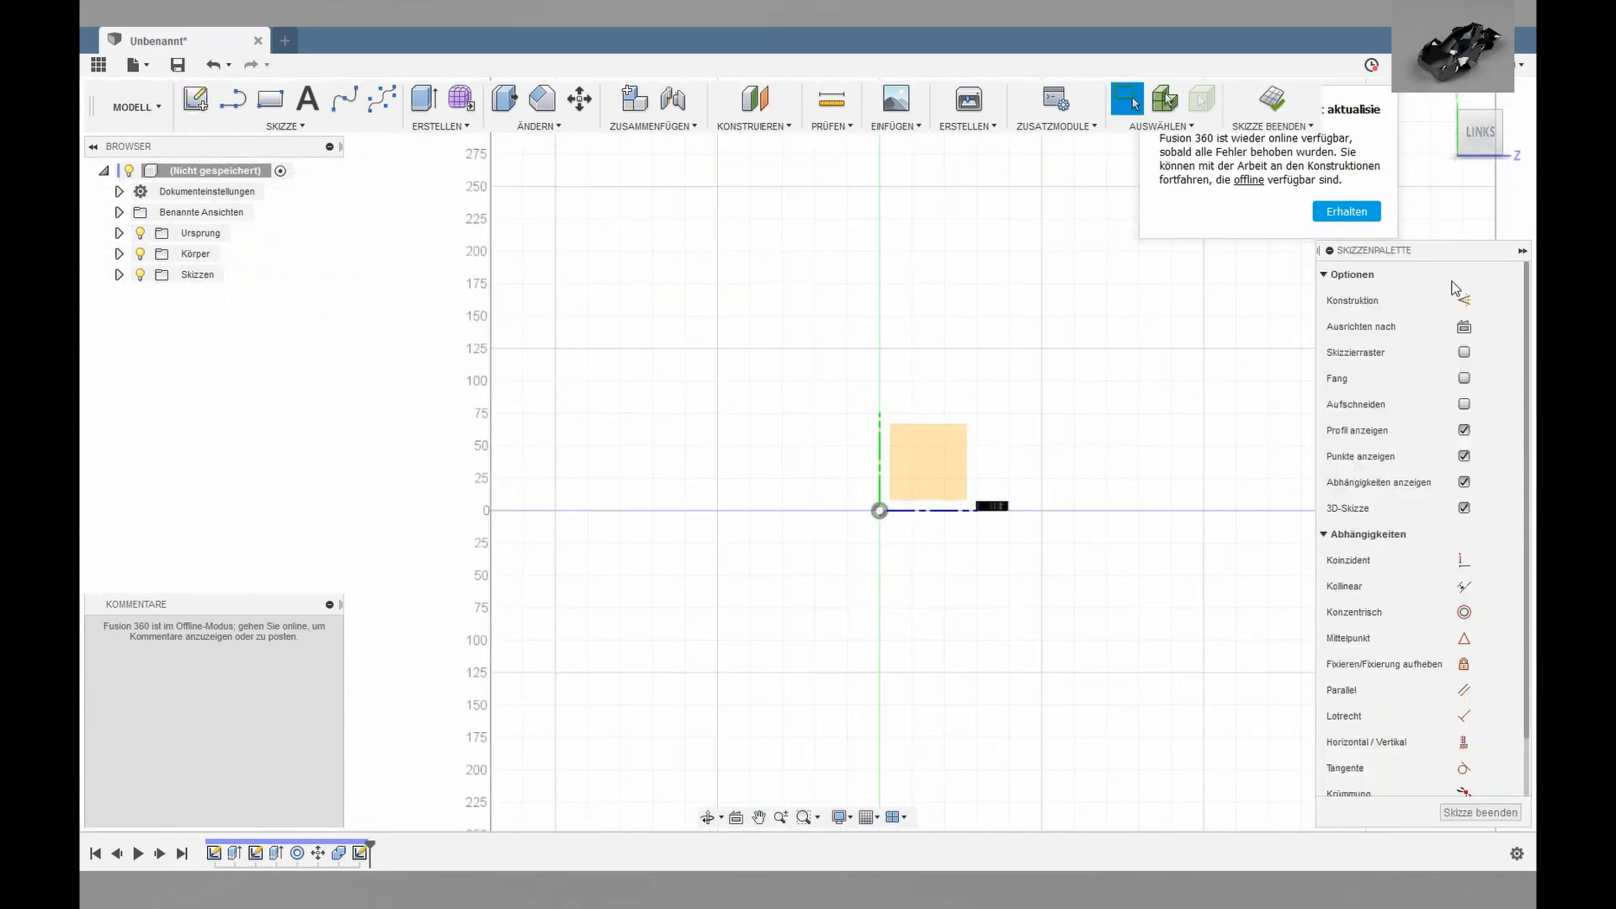
left_click(1480, 812)
key("ctrl+z")
key("ctrl+z")
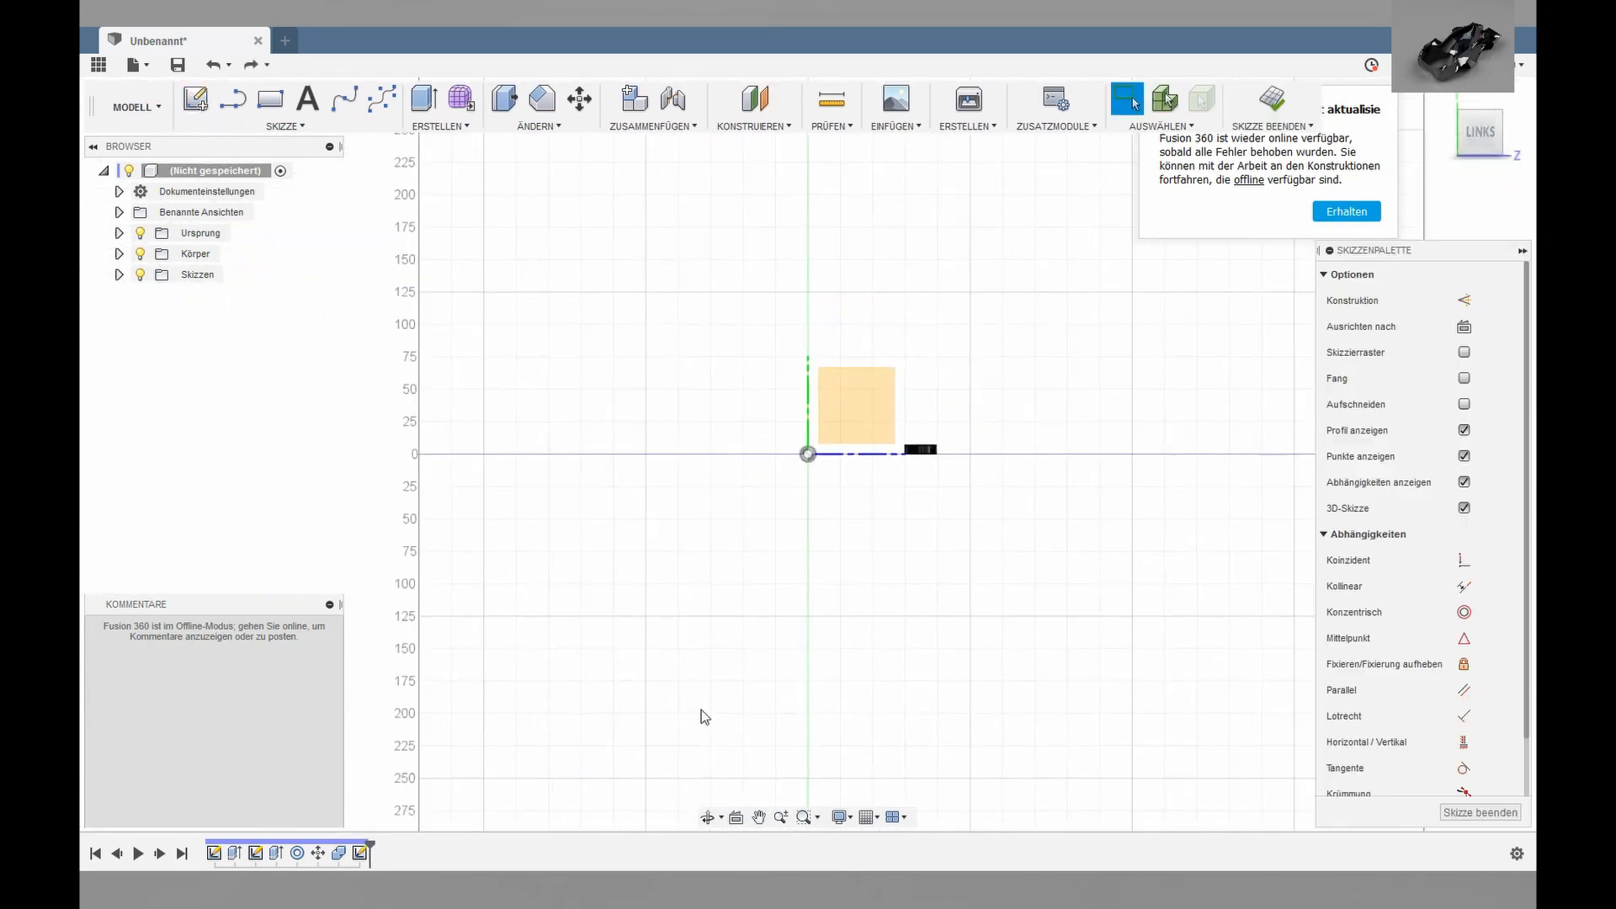
middle_click_drag(1098, 461, 1129, 521, "shift")
right_click(954, 442)
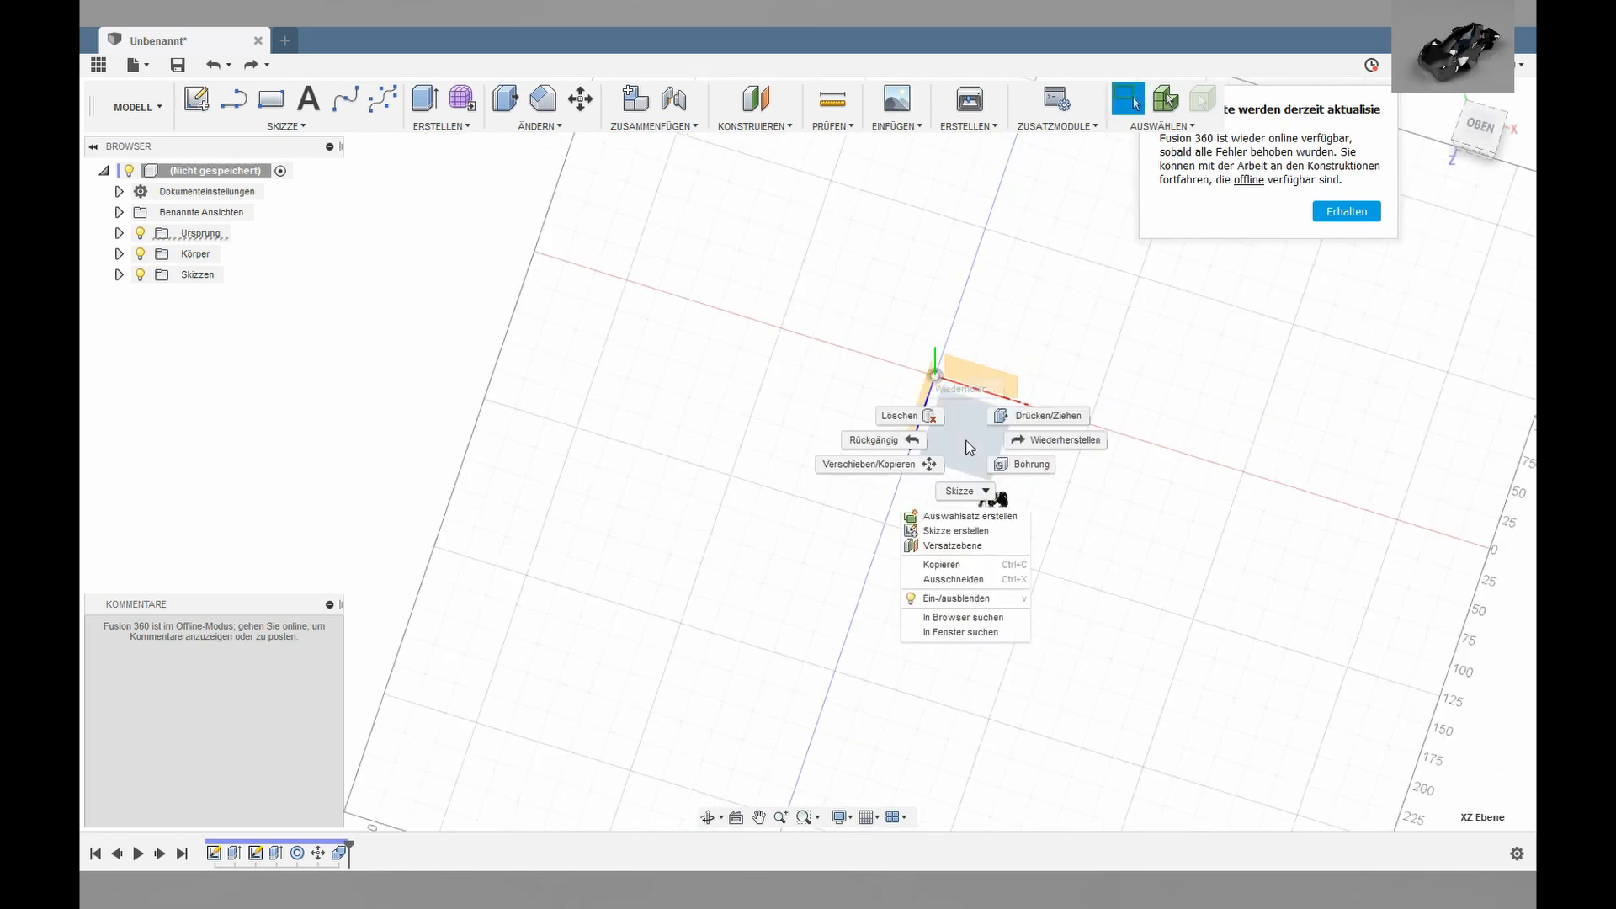
left_click(974, 541)
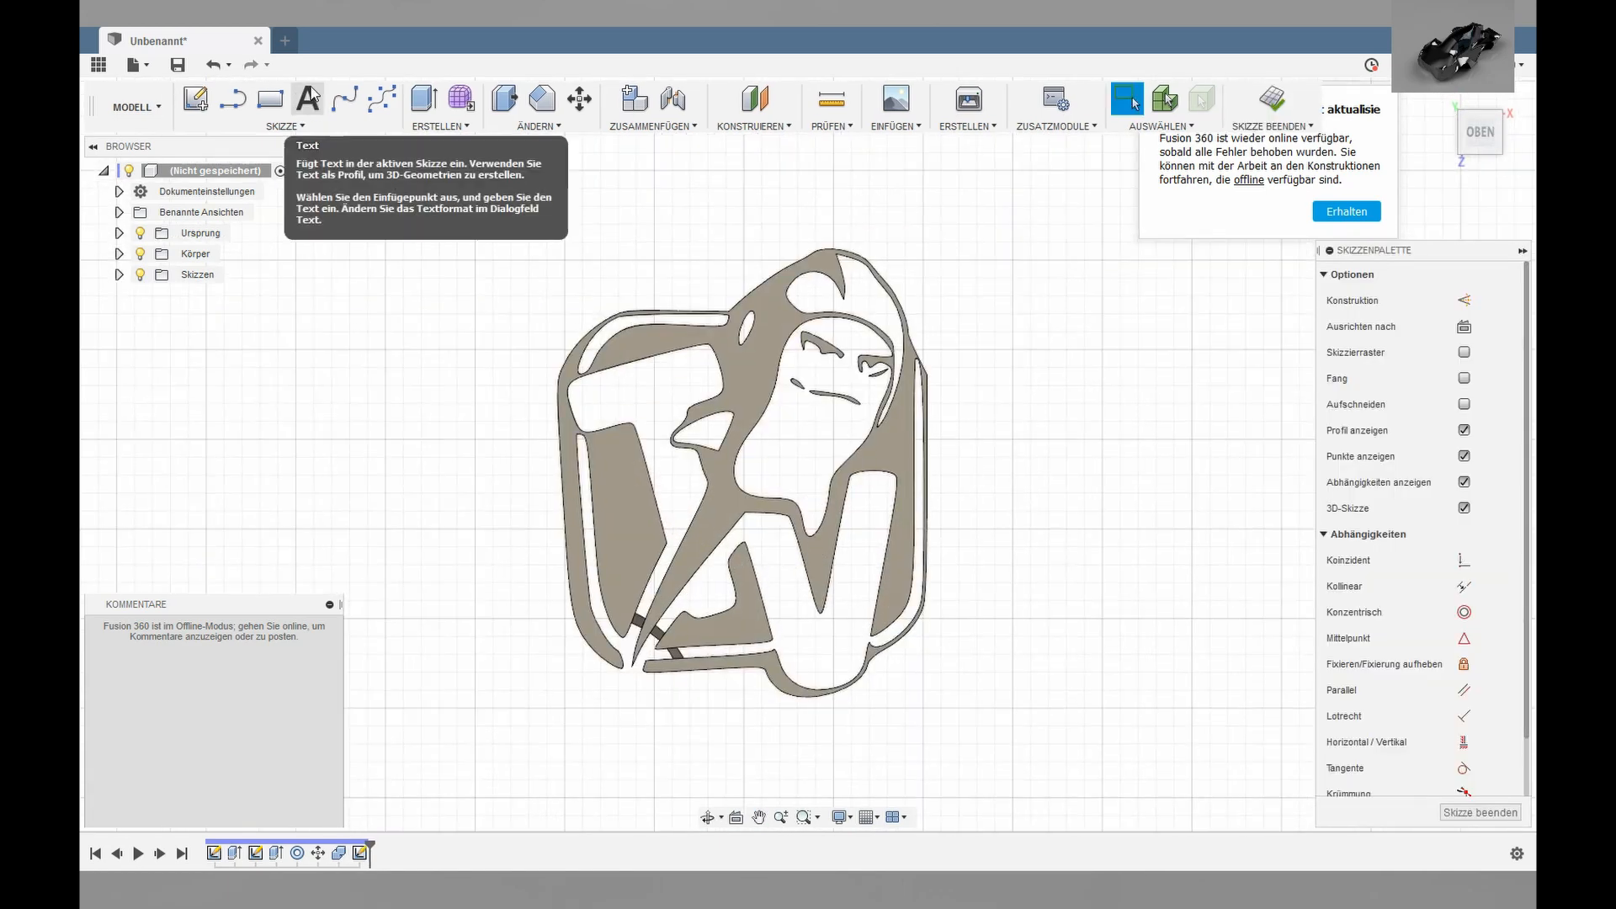
middle_click_drag(879, 421, 905, 366, "shift")
Display Skizze1 and set up an extrusion of its enclosed face profile with a distance of 2.5 mm.
left_click(119, 274)
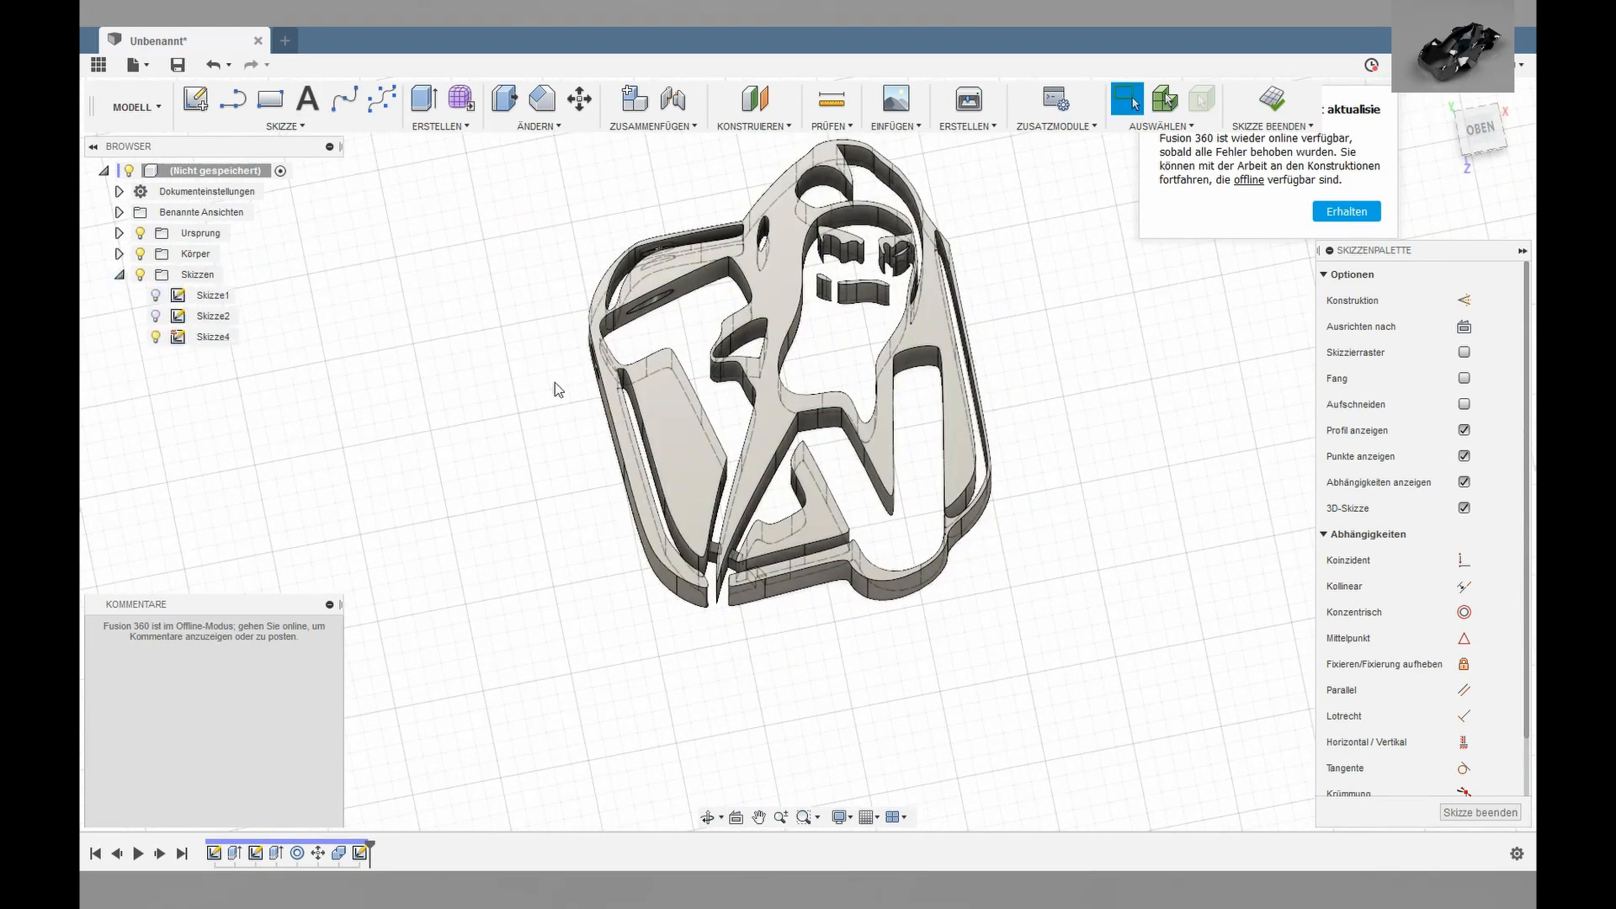
left_click(1262, 110)
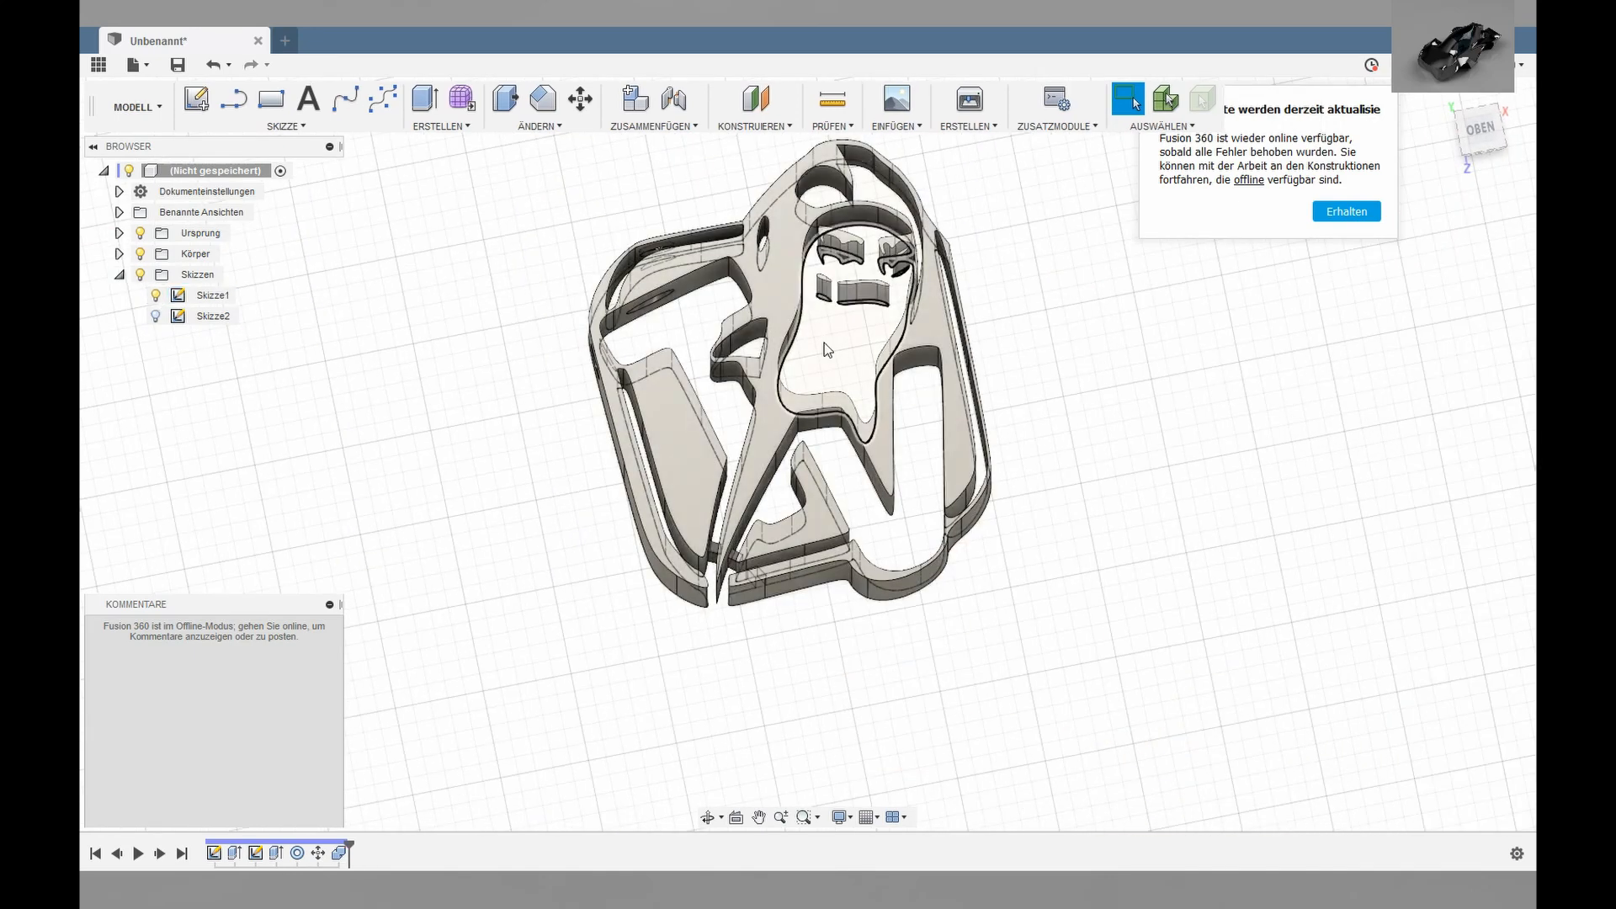
key("e")
left_click(829, 326)
scroll(828, 326, "up", 6)
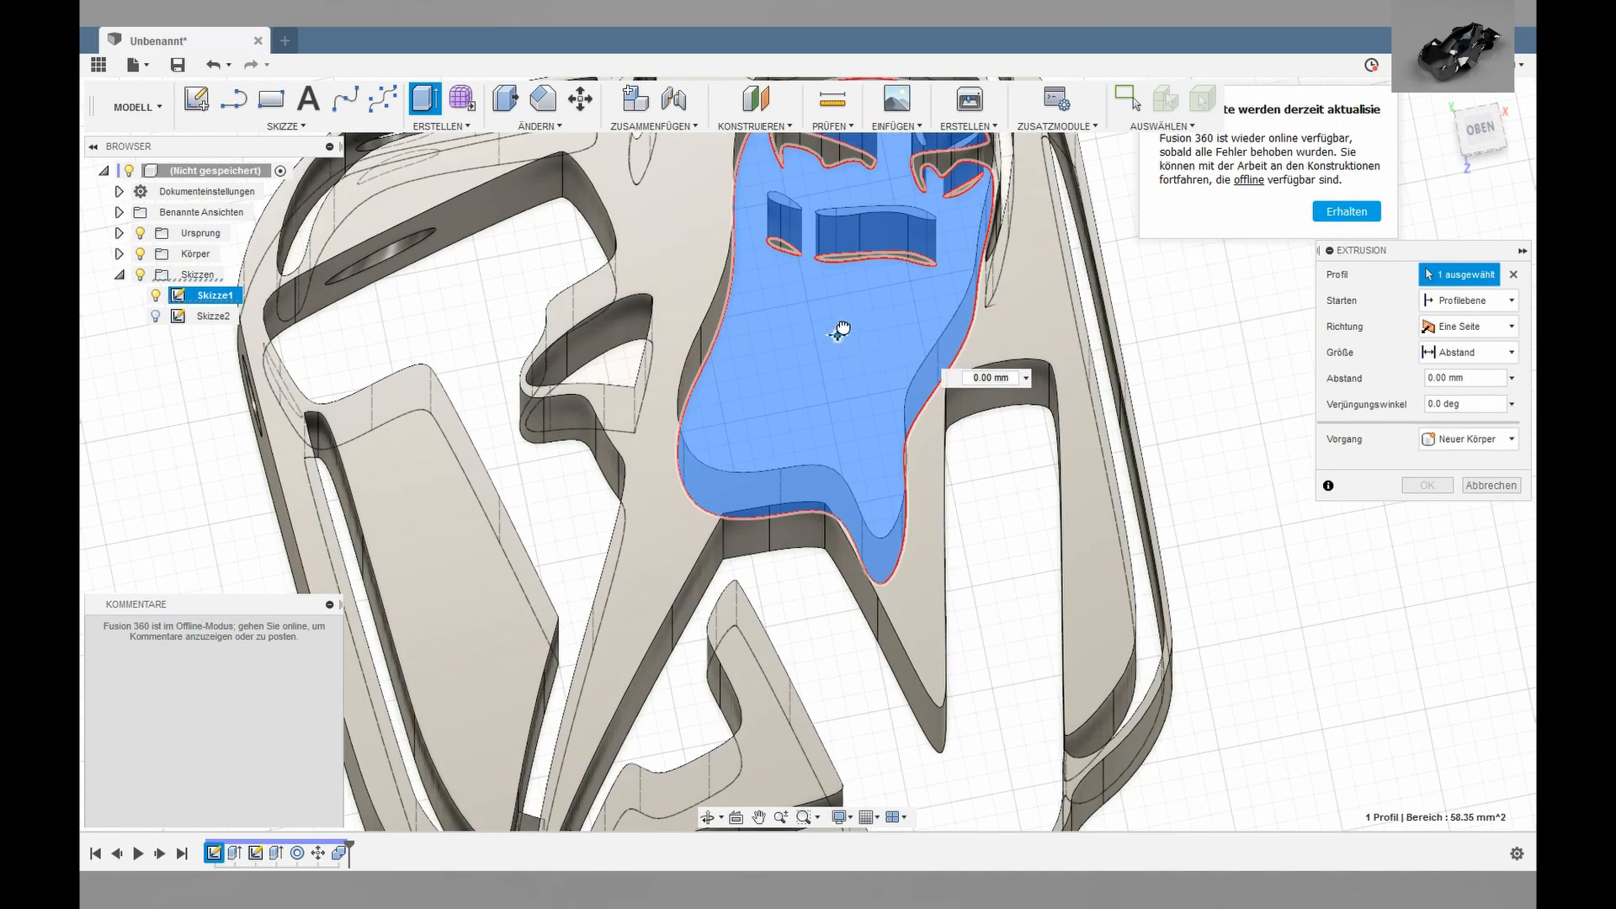
left_click_drag(842, 318, 841, 317)
scroll(895, 315, "down", 6)
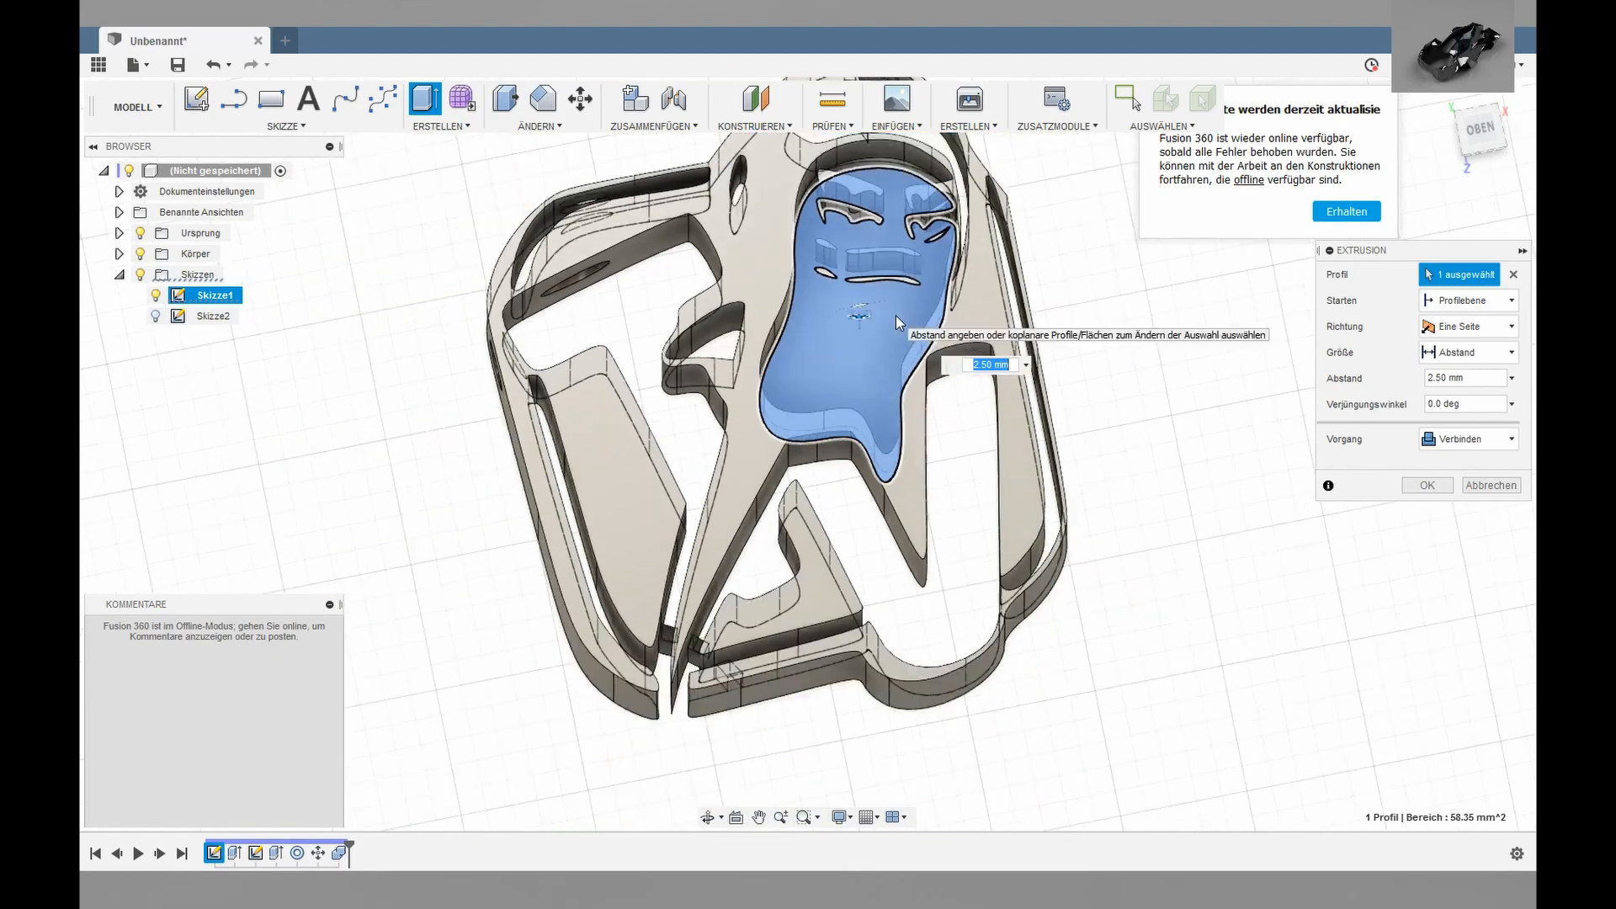
Reselect the face profile for the extrusion and set its distance to 3.5 mm.
middle_click_drag(890, 296, 833, 370, "shift")
middle_click_drag(911, 689, 892, 631, "shift")
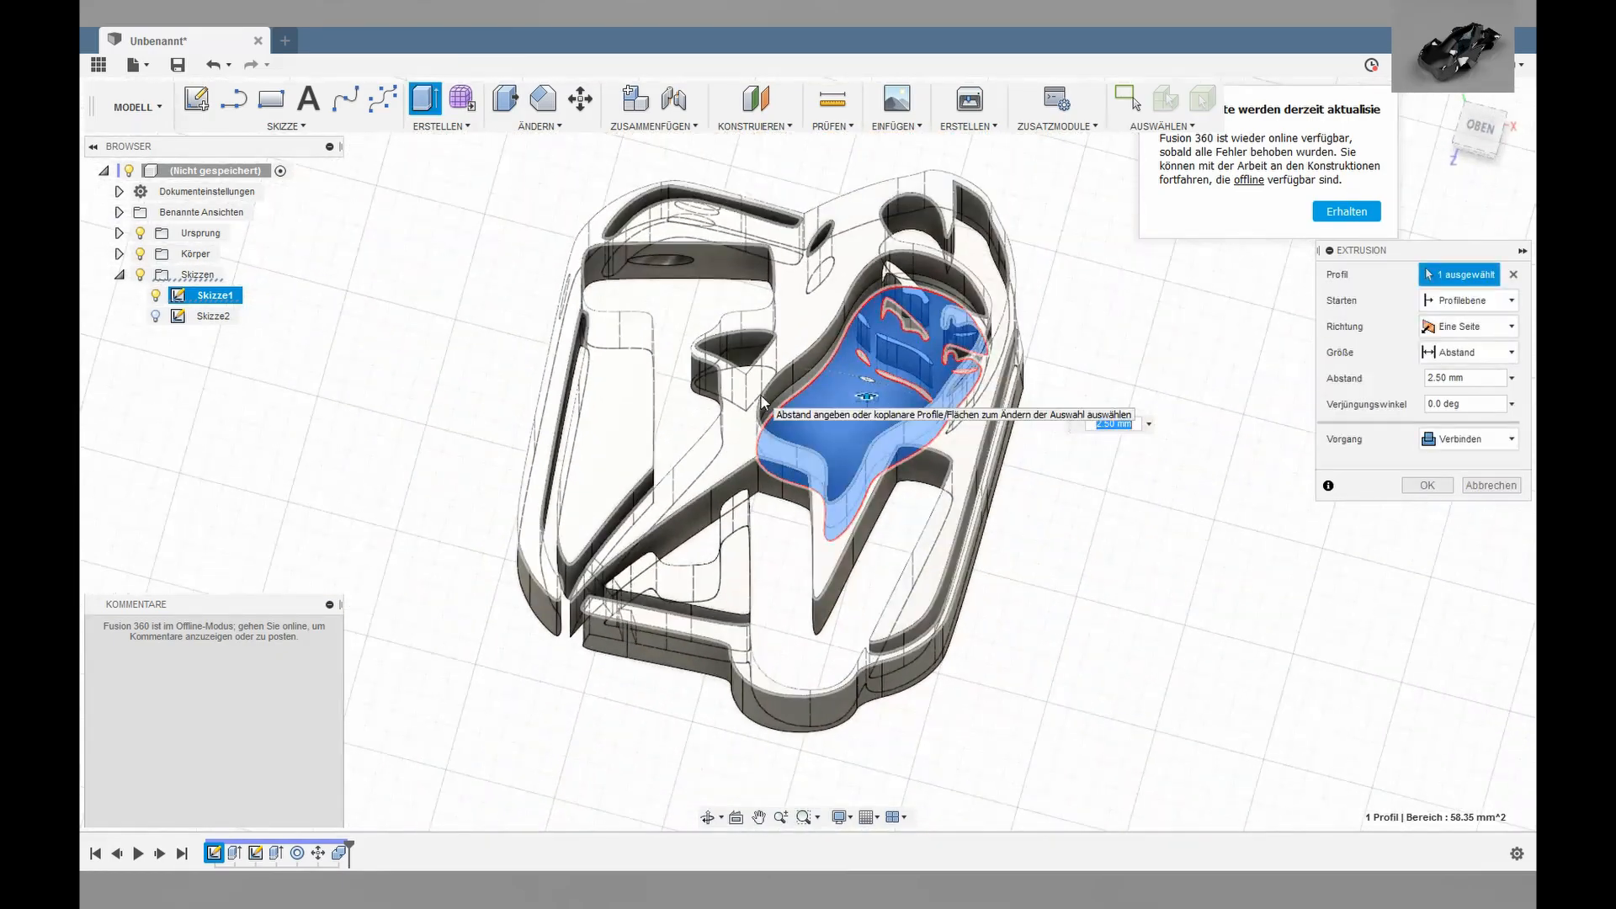
scroll(857, 619, "up", 4)
scroll(471, 524, "up", 5)
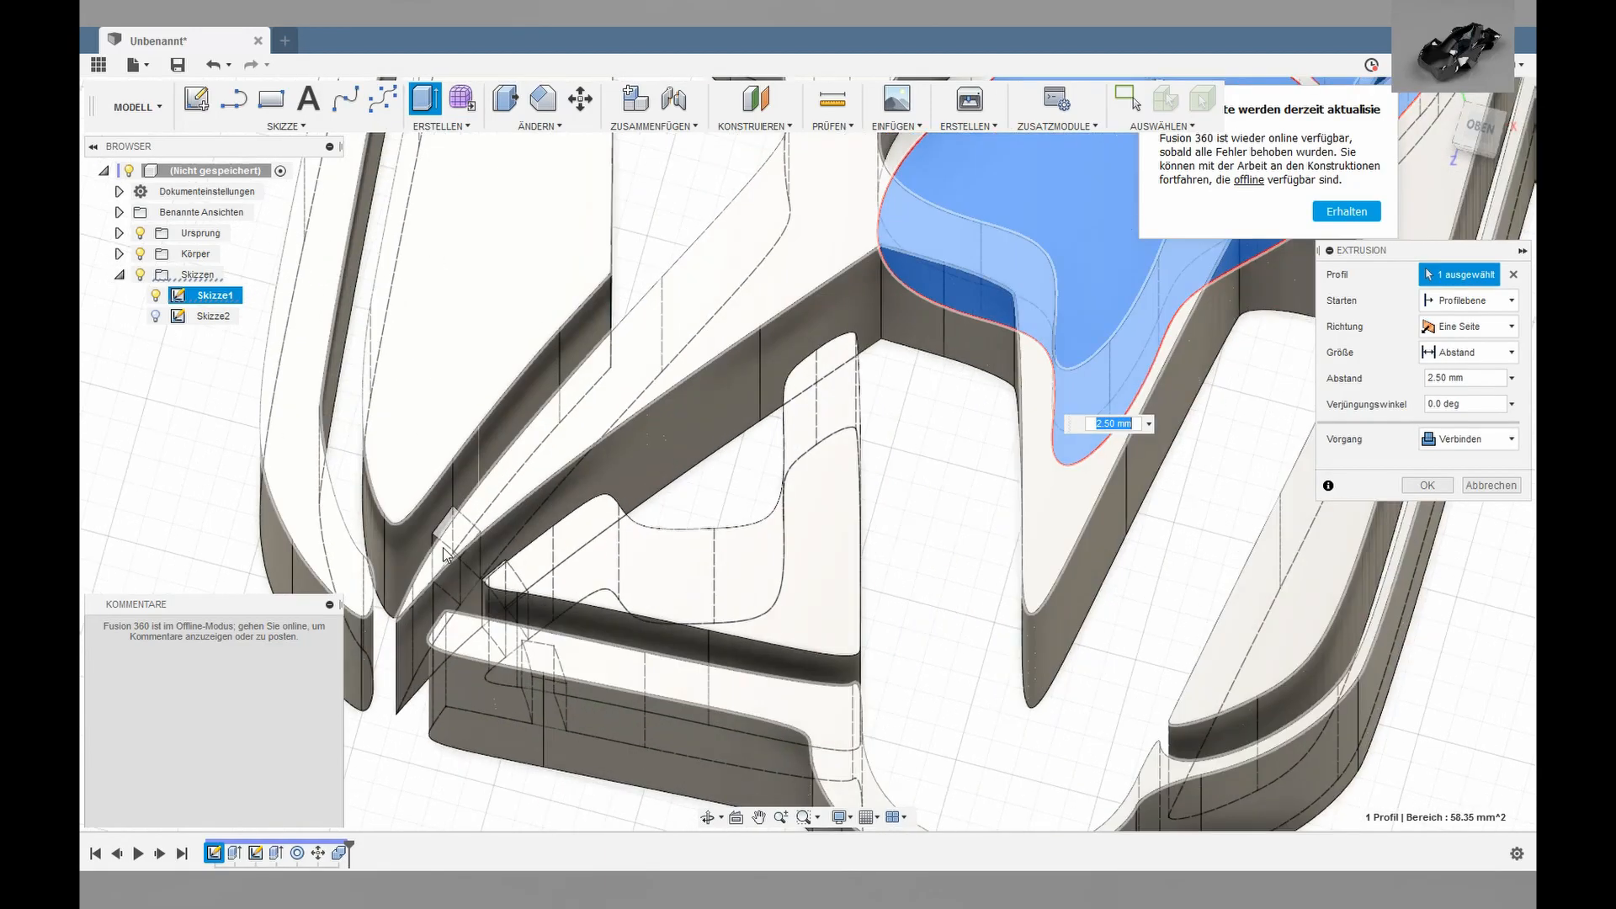
scroll(471, 524, "down", 5)
left_click(1027, 395)
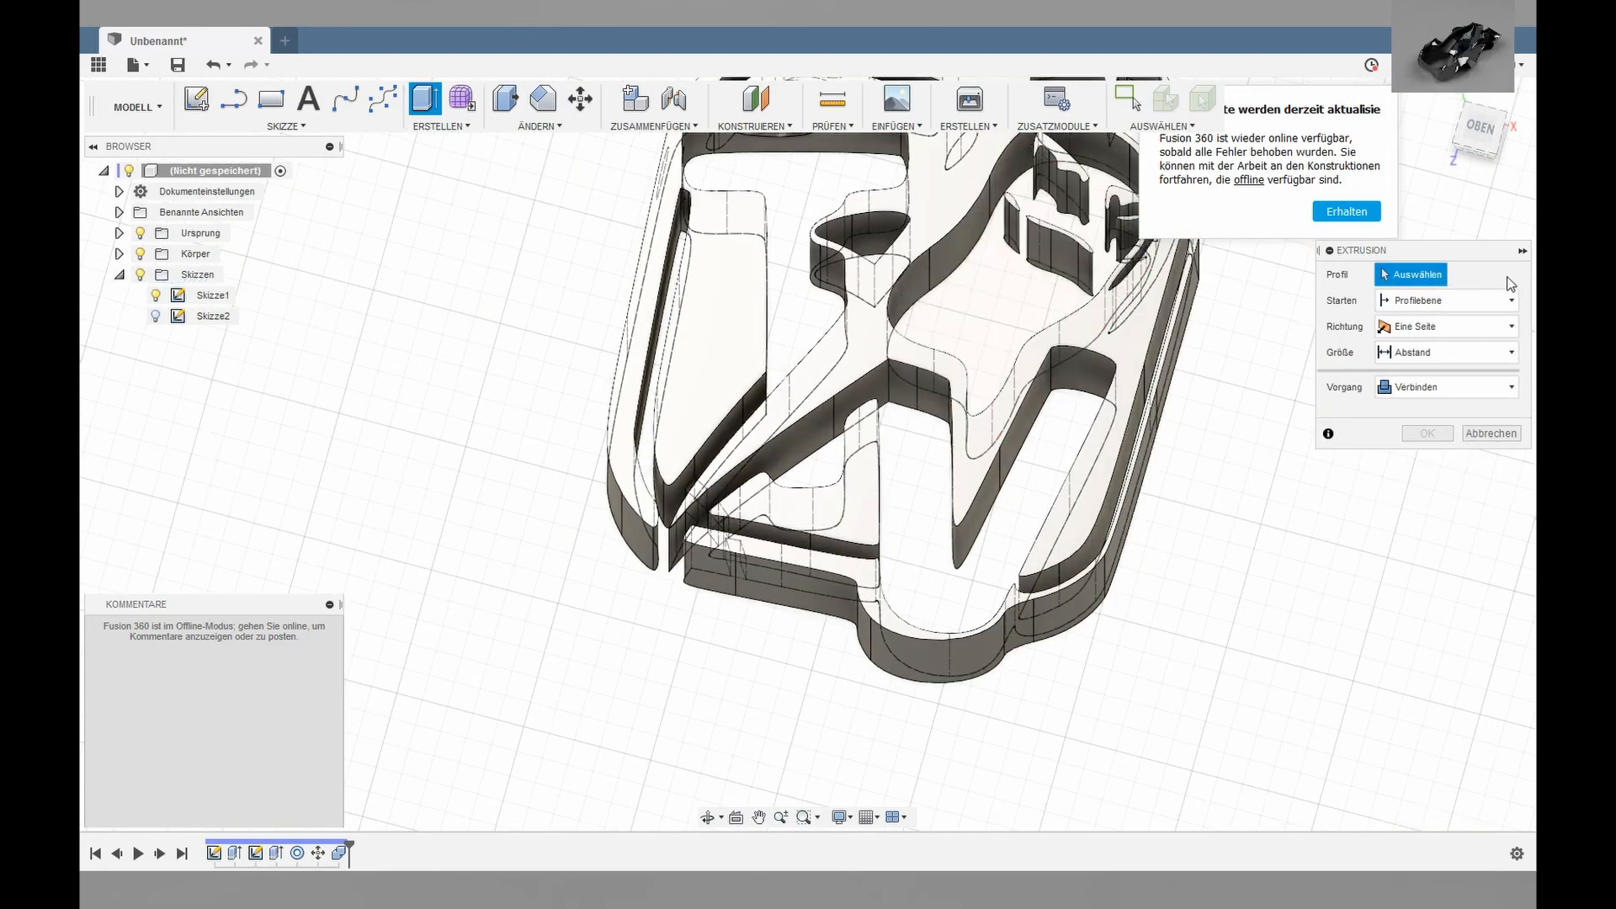
left_click(1029, 397)
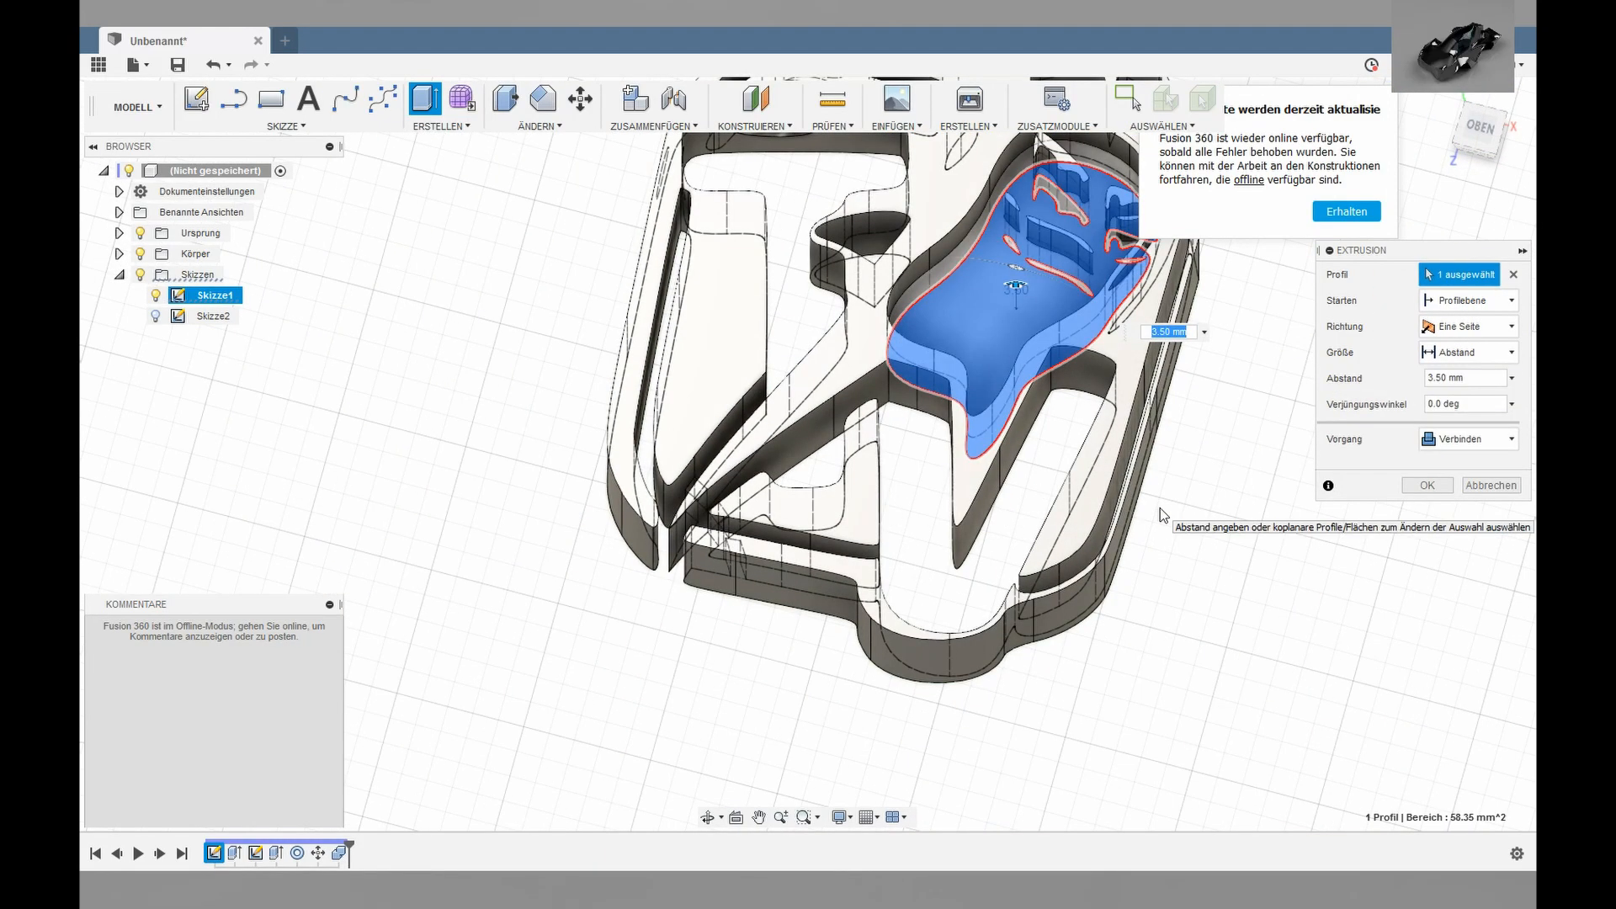
middle_click_drag(1061, 387, 968, 454)
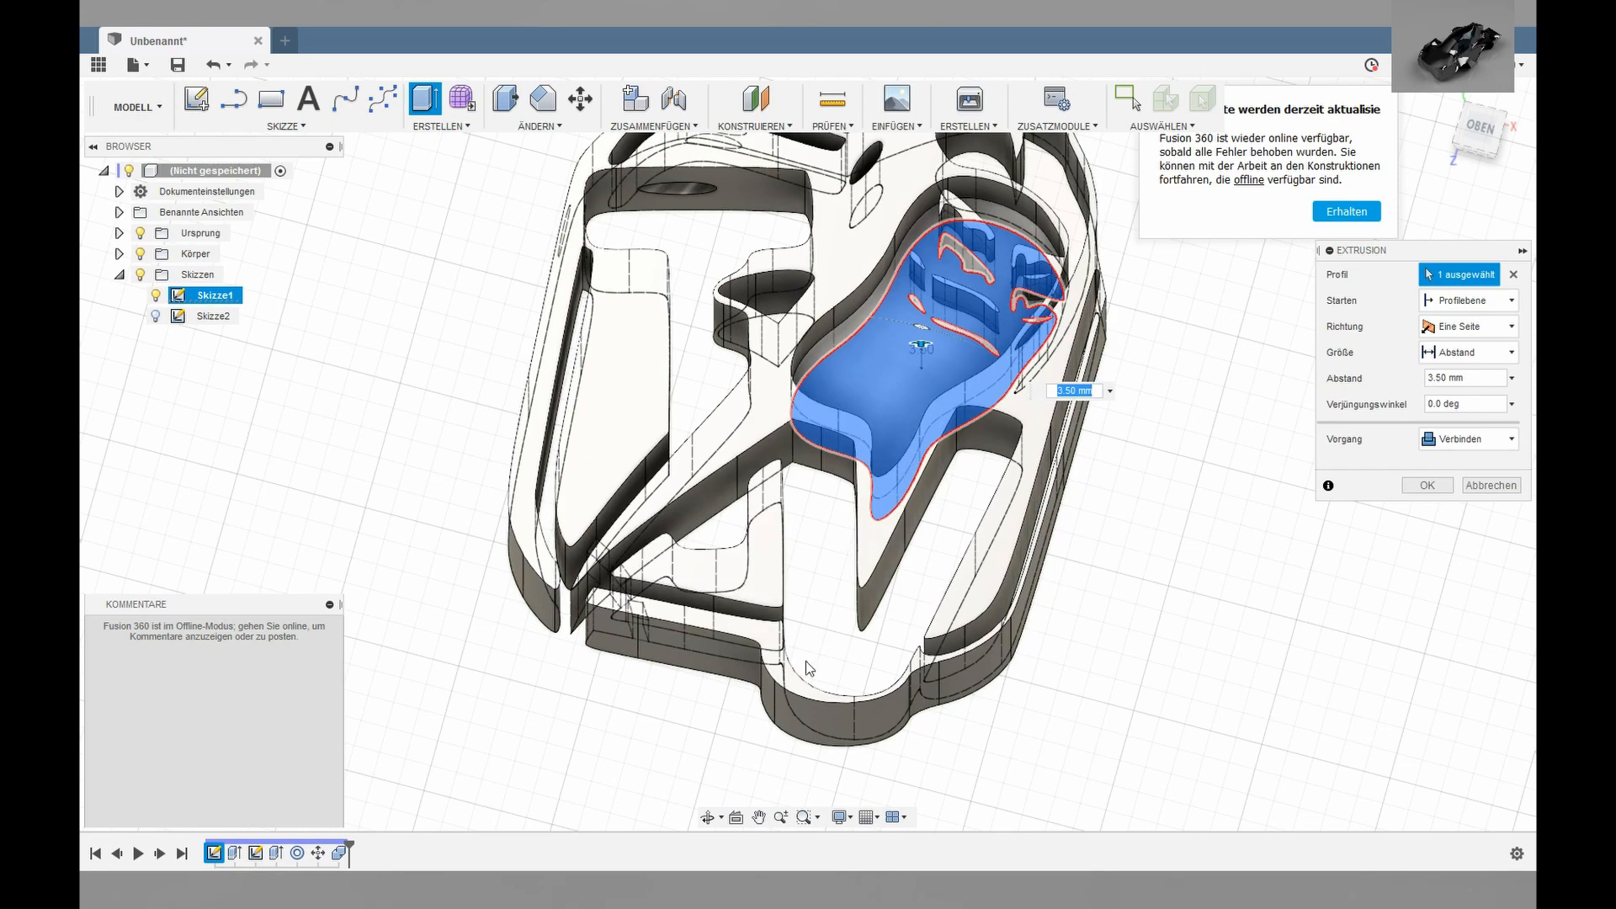
Hide all existing solid bodies so the remaining sketch profiles can be selected.
left_click(119, 255)
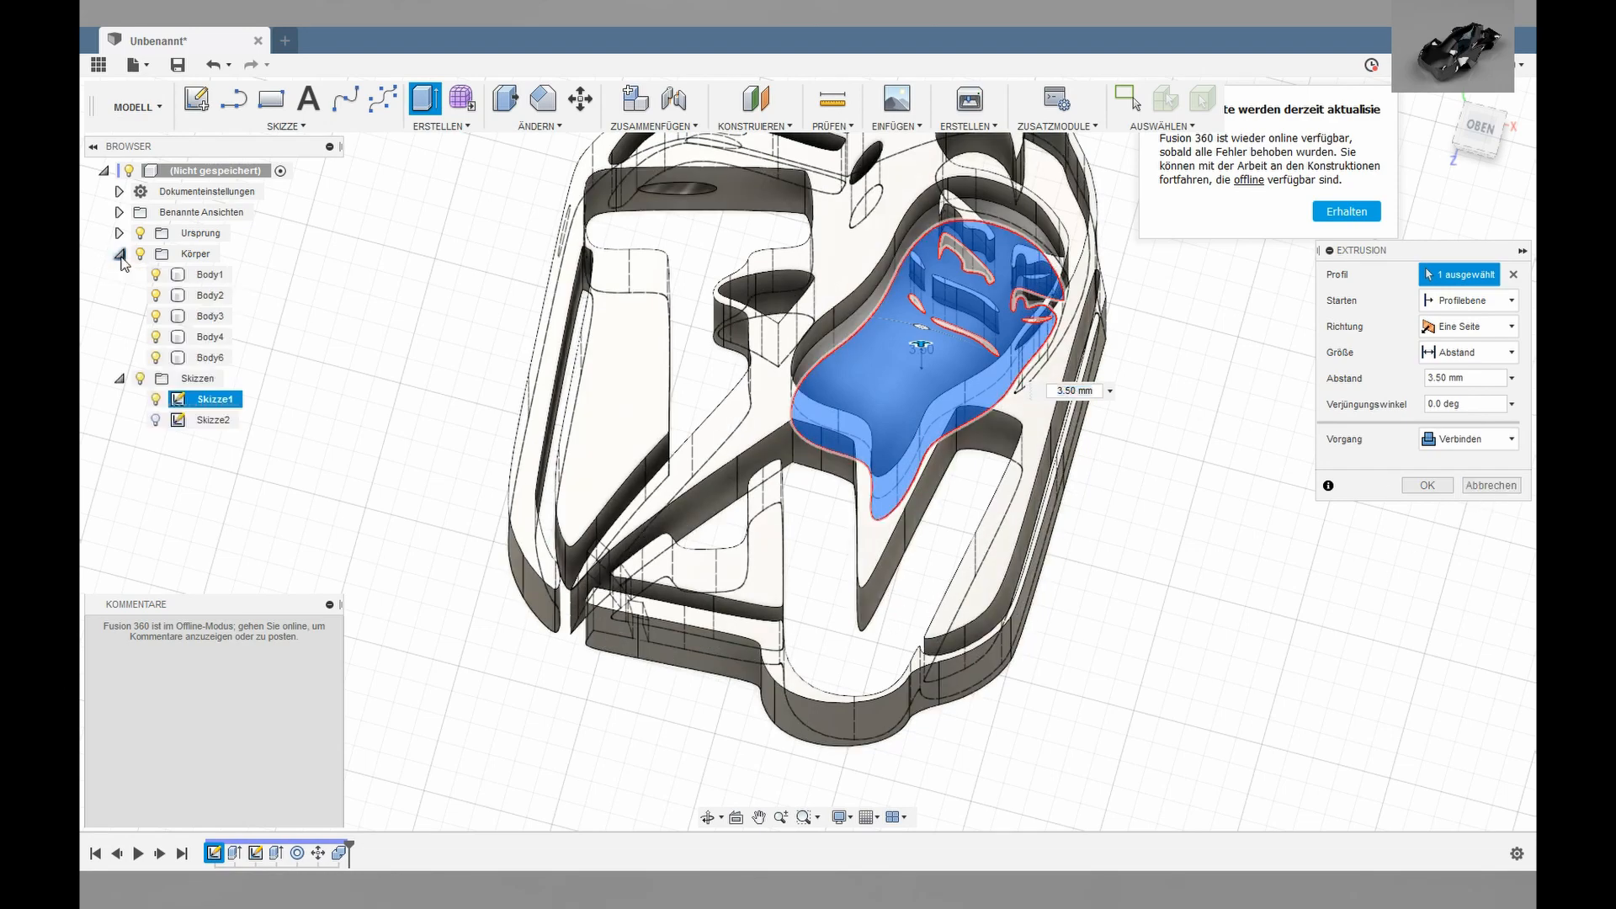
left_click(155, 337)
left_click(156, 316)
left_click(156, 295)
left_click(156, 274)
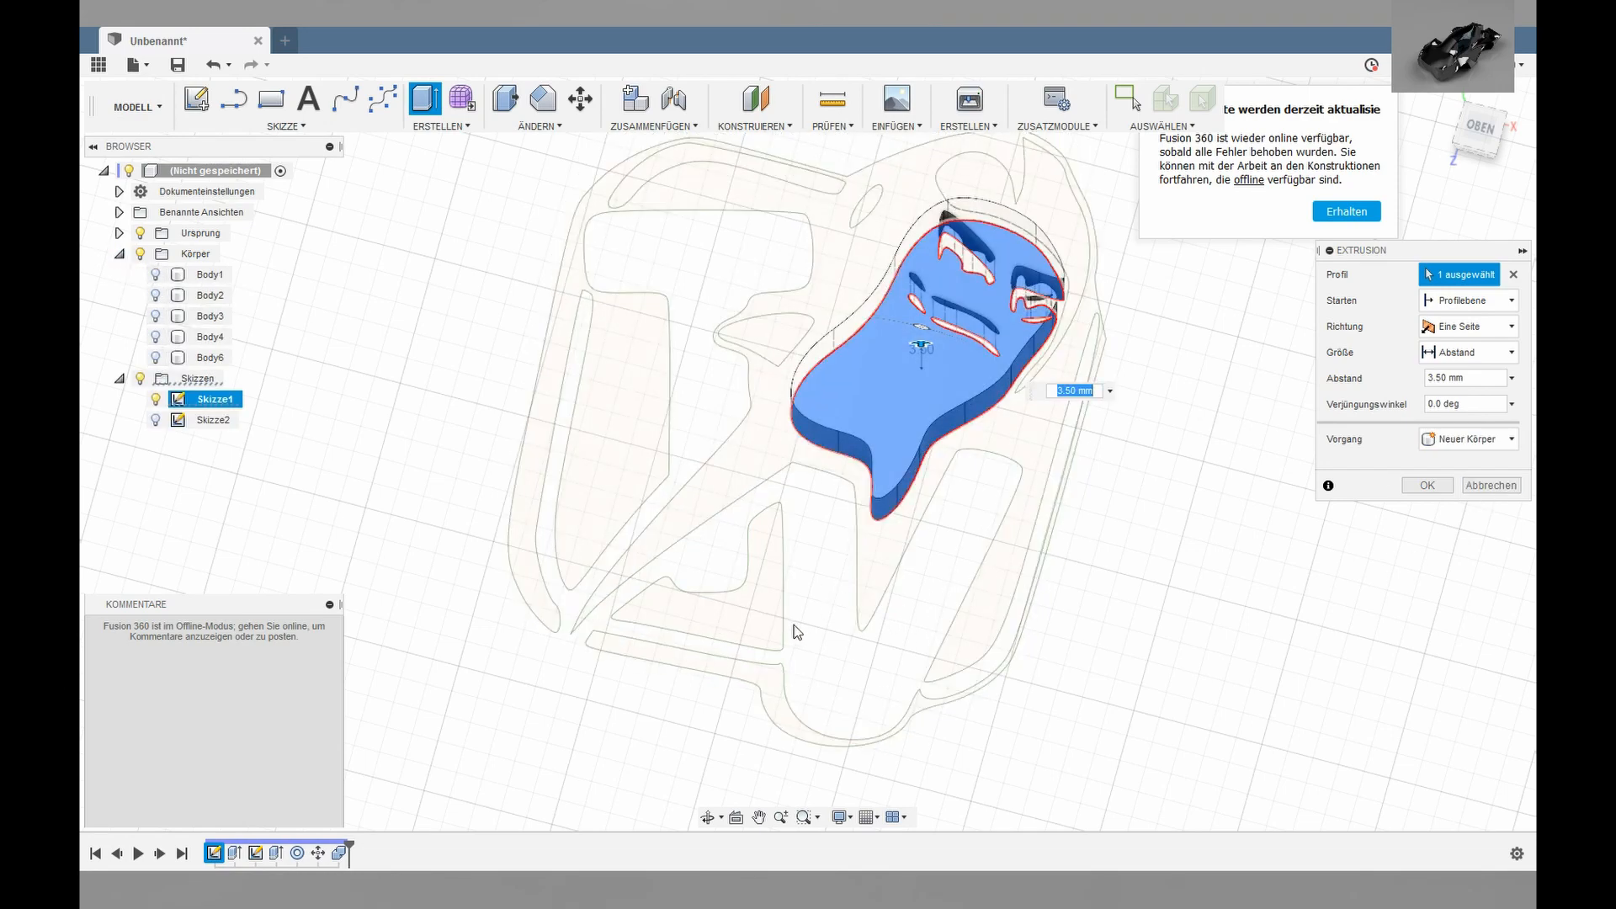
Add the small notch beside the face, the narrow oval and the hood opening above the face to the extrusion profiles.
left_click(679, 453)
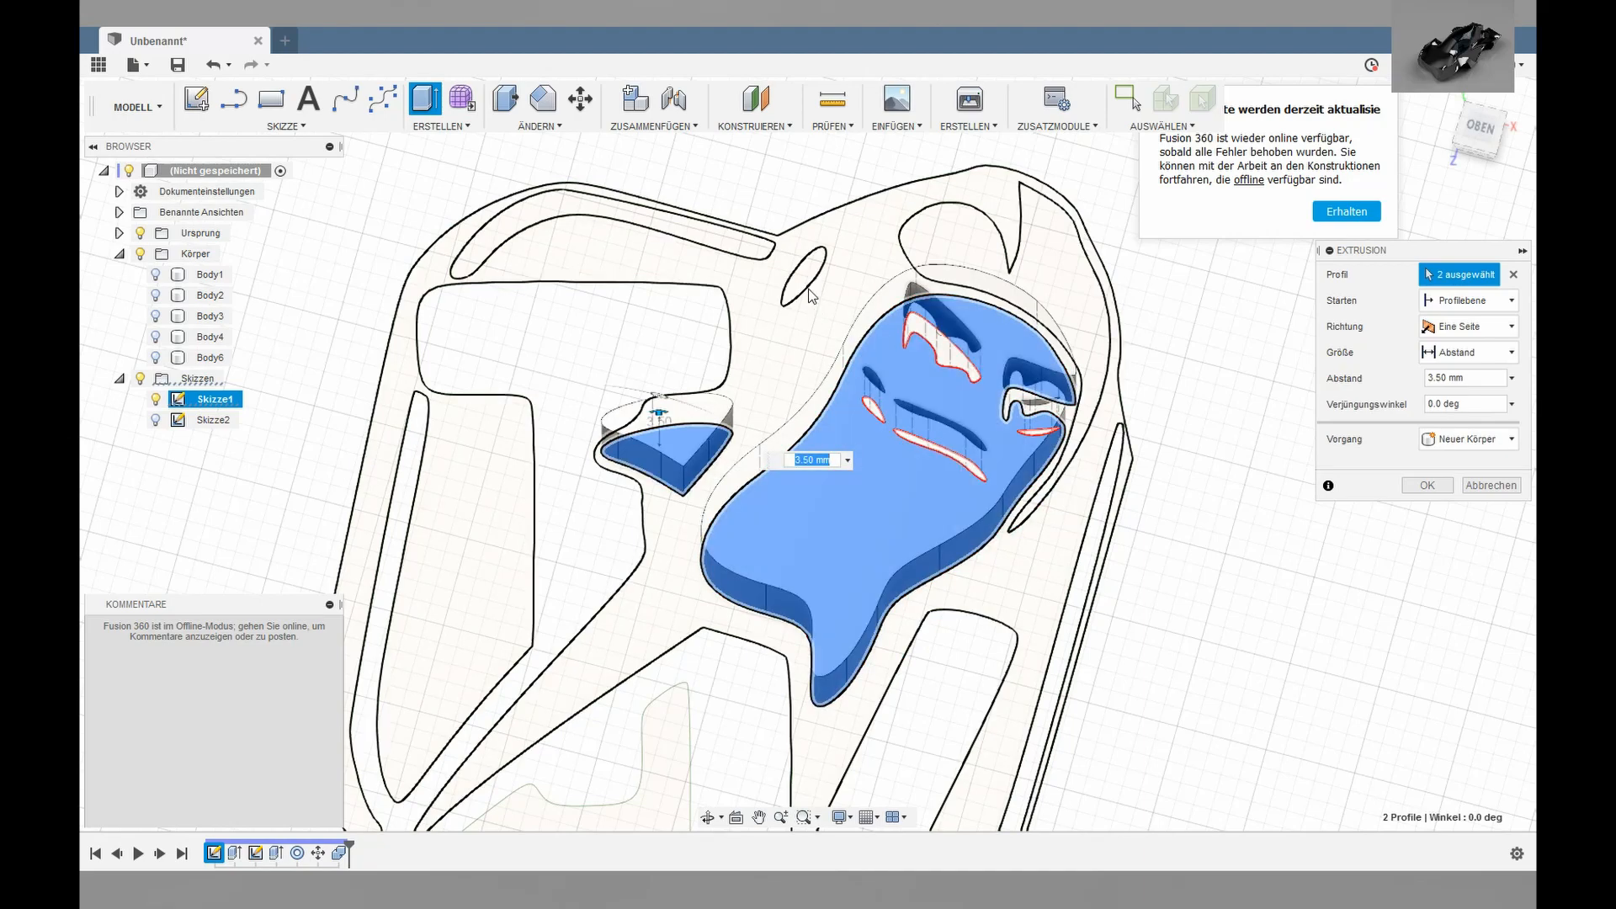
left_click(804, 259)
left_click(979, 258)
middle_click_drag(615, 541, 717, 732)
scroll(717, 732, "down", 1)
scroll(1251, 665, "down", 2)
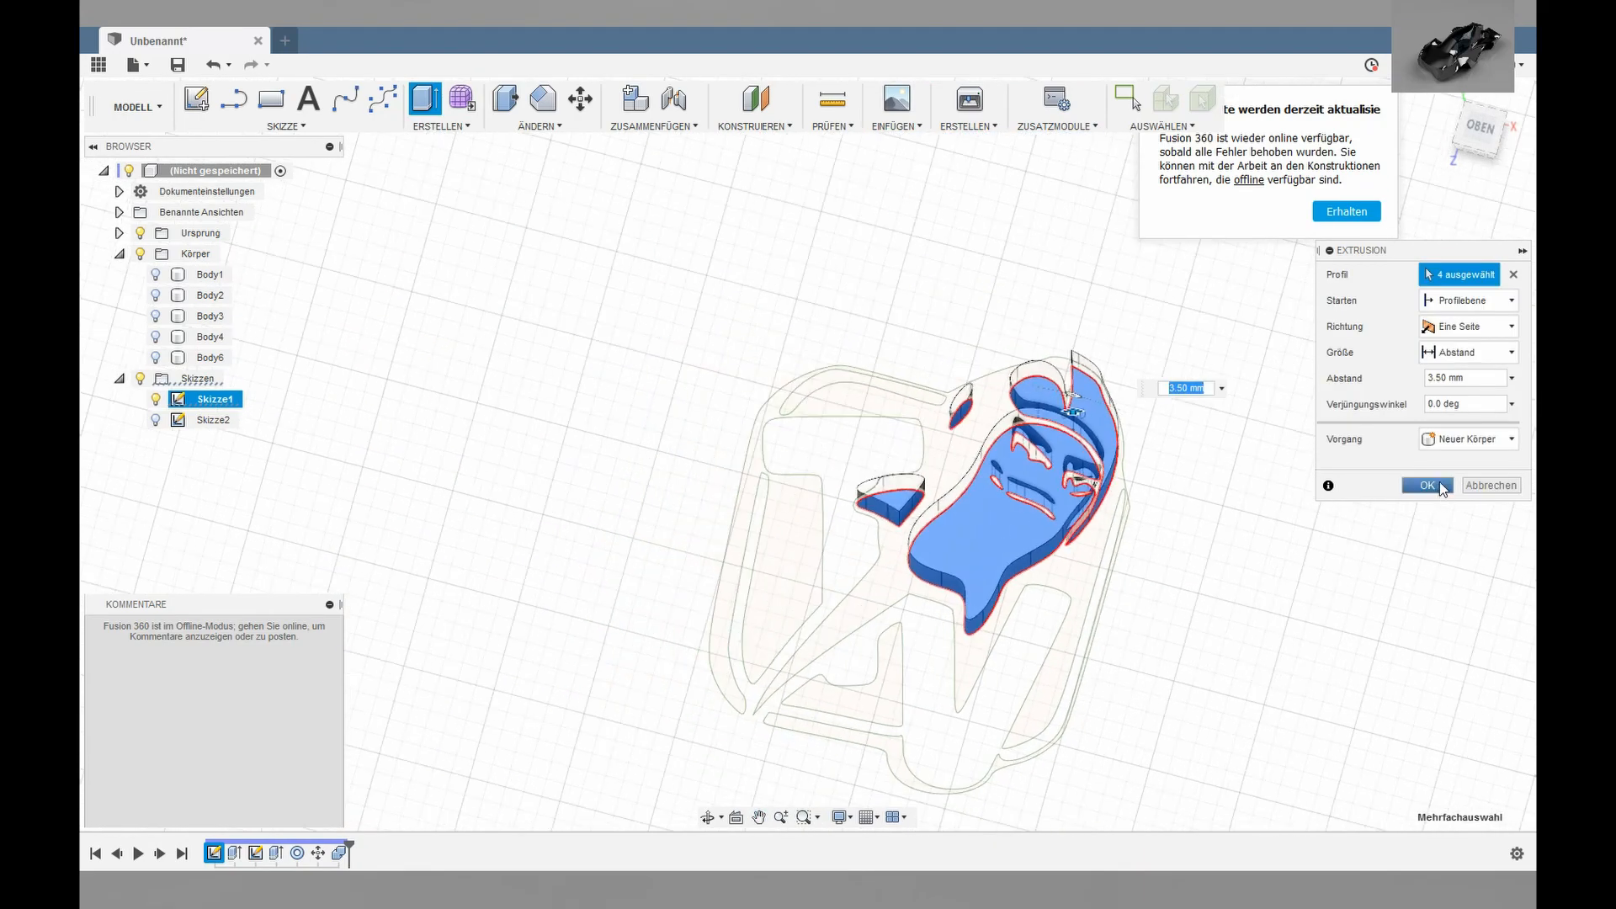
Apply the 3.5 mm extrusion of the four profiles as new bodies and show all hidden bodies again.
left_click(1436, 484)
left_click(155, 298)
left_click(155, 276)
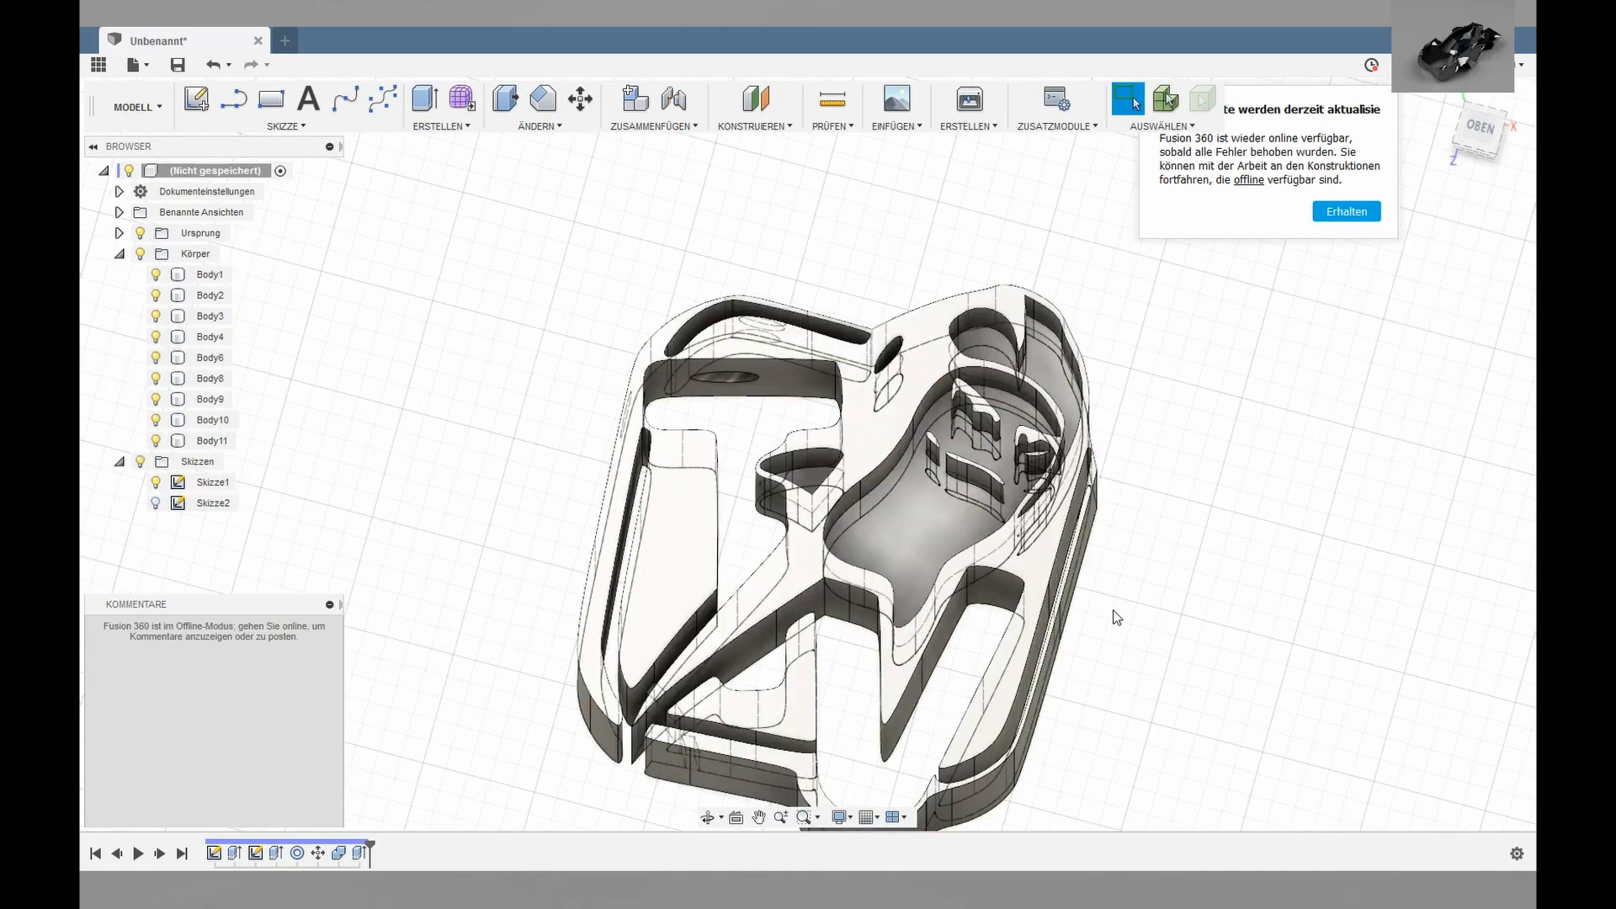
Edit the last extrusion and change its operation from new body to join, merging the fills with the logo.
scroll(1246, 728, "down", 1)
middle_click_drag(1124, 564, 1027, 715, "shift")
double_click(364, 855)
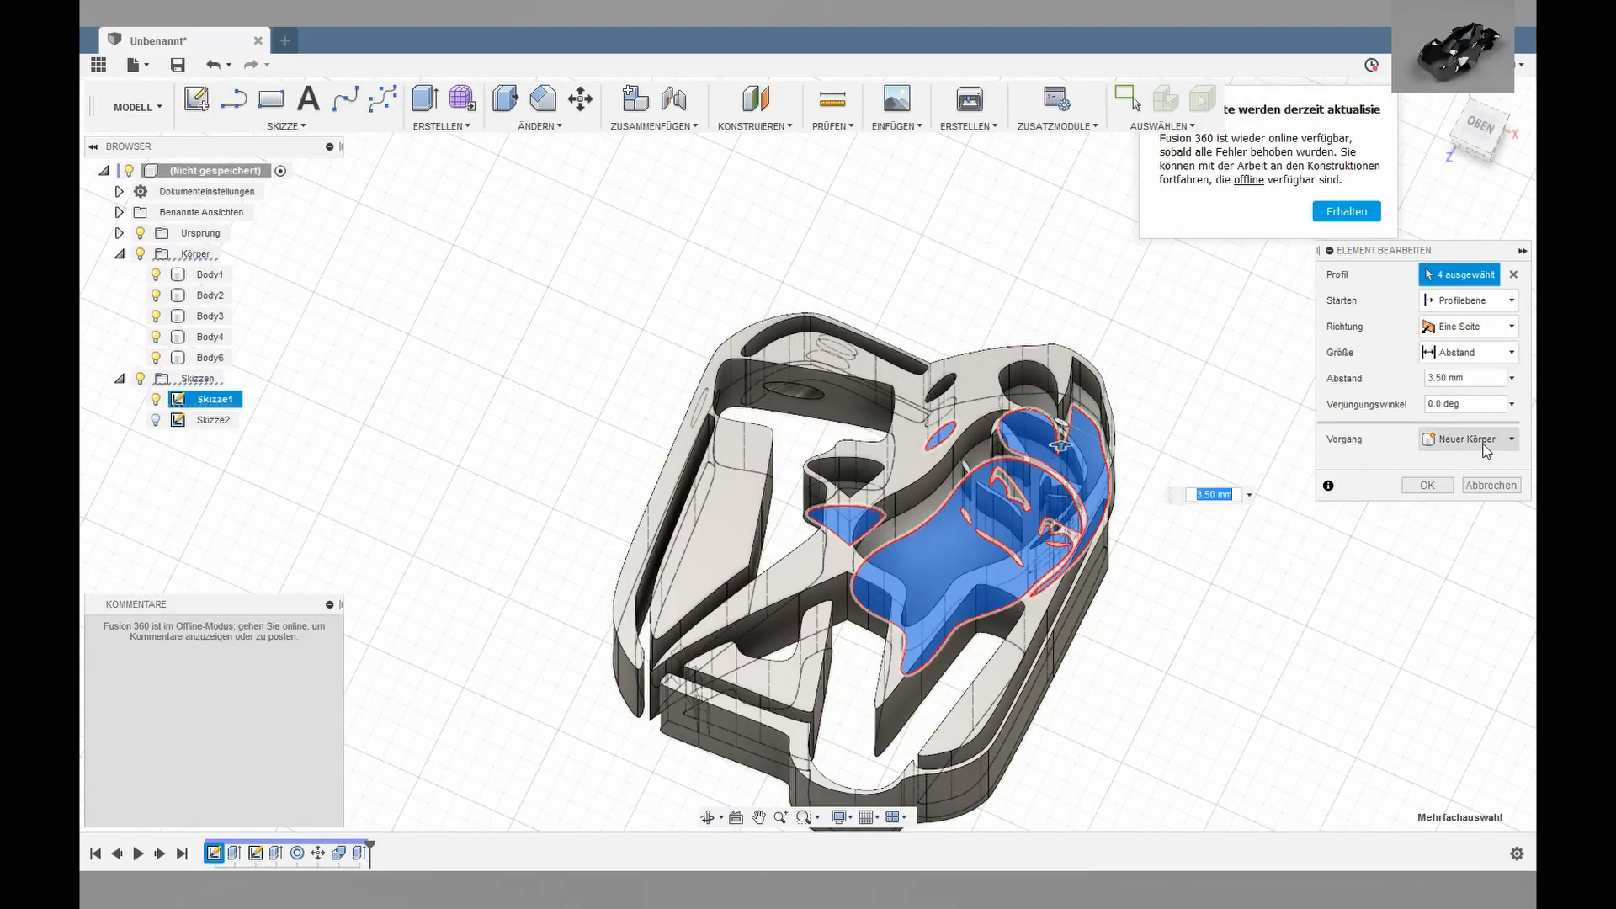
left_click(1486, 438)
left_click(1471, 468)
left_click(1437, 485)
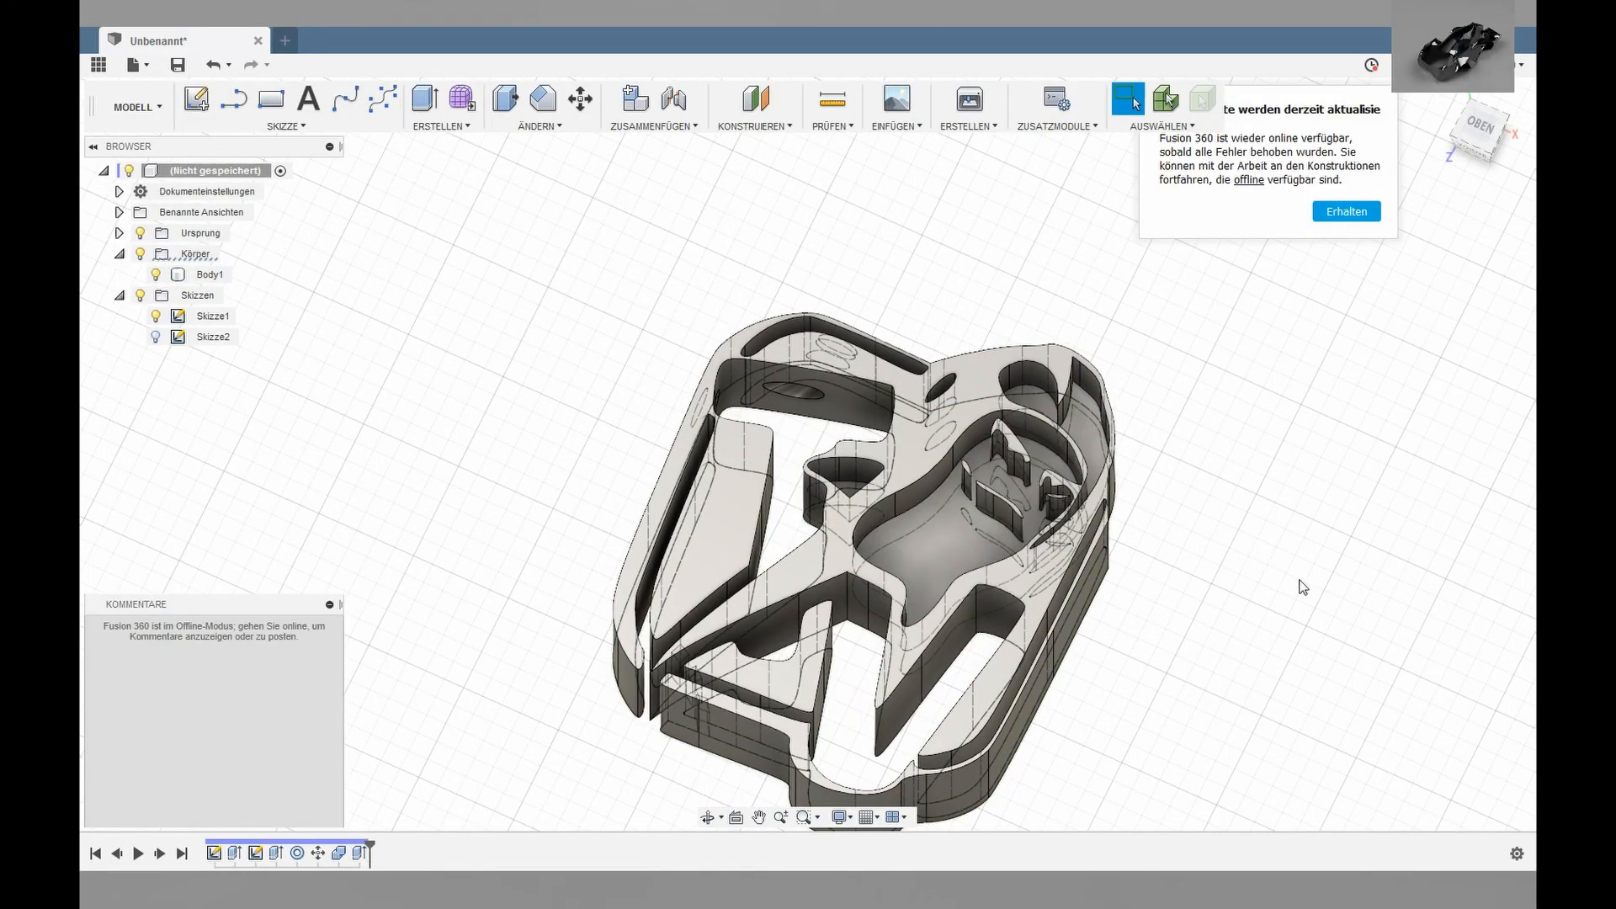
Hide Skizze1 so only the merged logo body is displayed.
scroll(1302, 583, "down", 2)
scroll(1106, 530, "up", 5)
scroll(1106, 530, "down", 2)
left_click(154, 317)
middle_click_drag(1053, 476, 1014, 396)
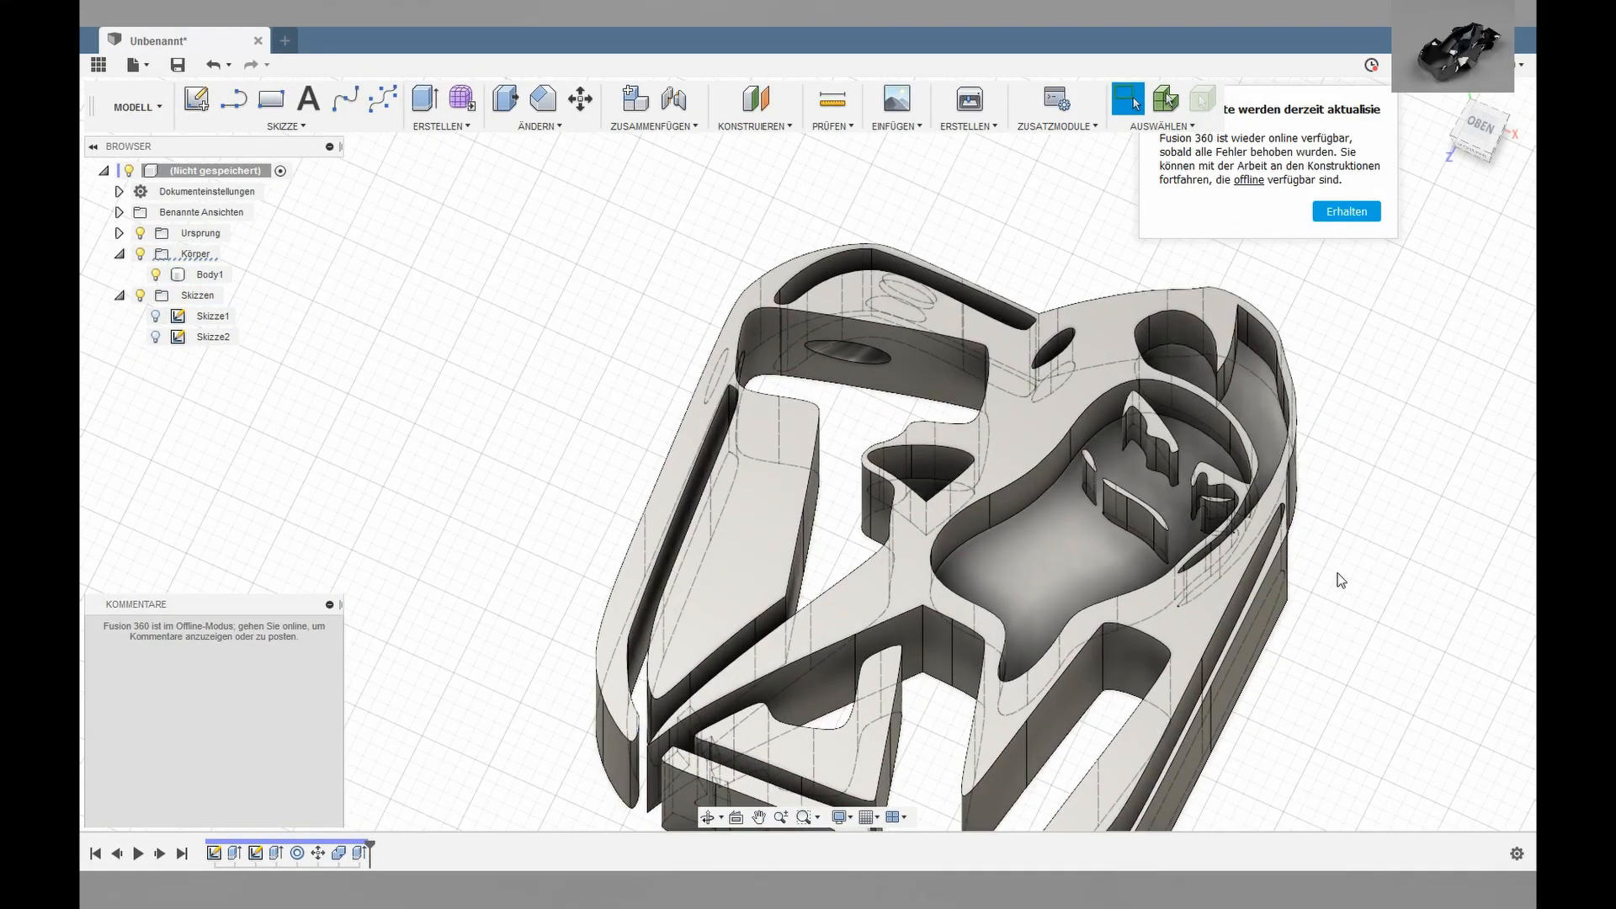
Save the design under the name rbtv in the proposed project location.
scroll(1299, 558, "up", 4)
scroll(1302, 559, "down", 5)
middle_click_drag(1301, 559, 1240, 456)
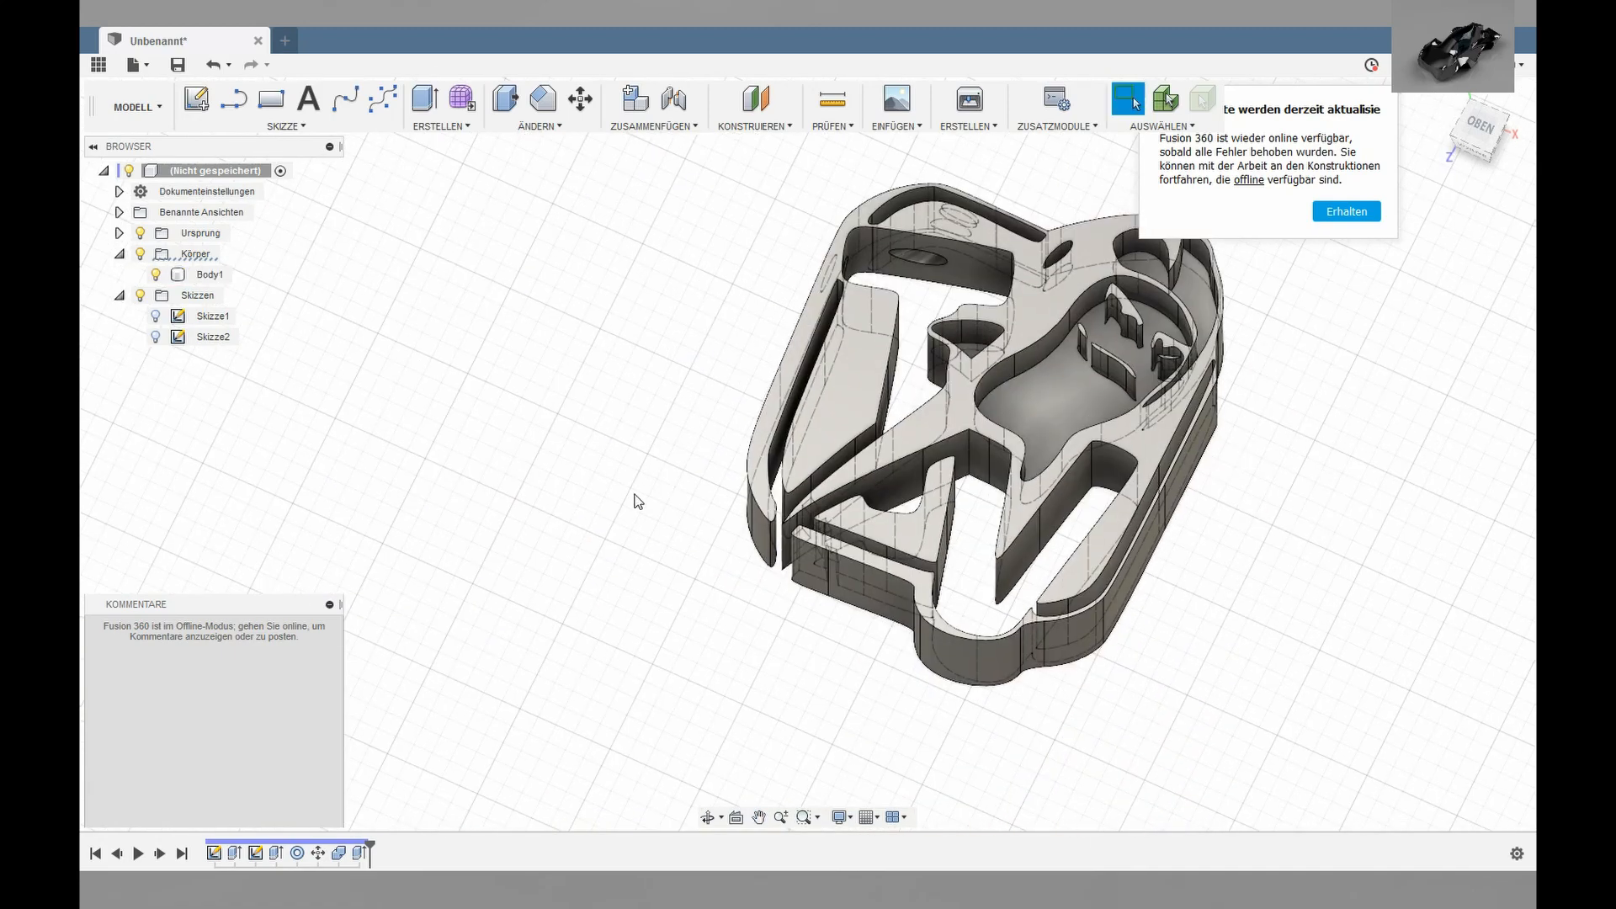
left_click(177, 64)
type("rbv")
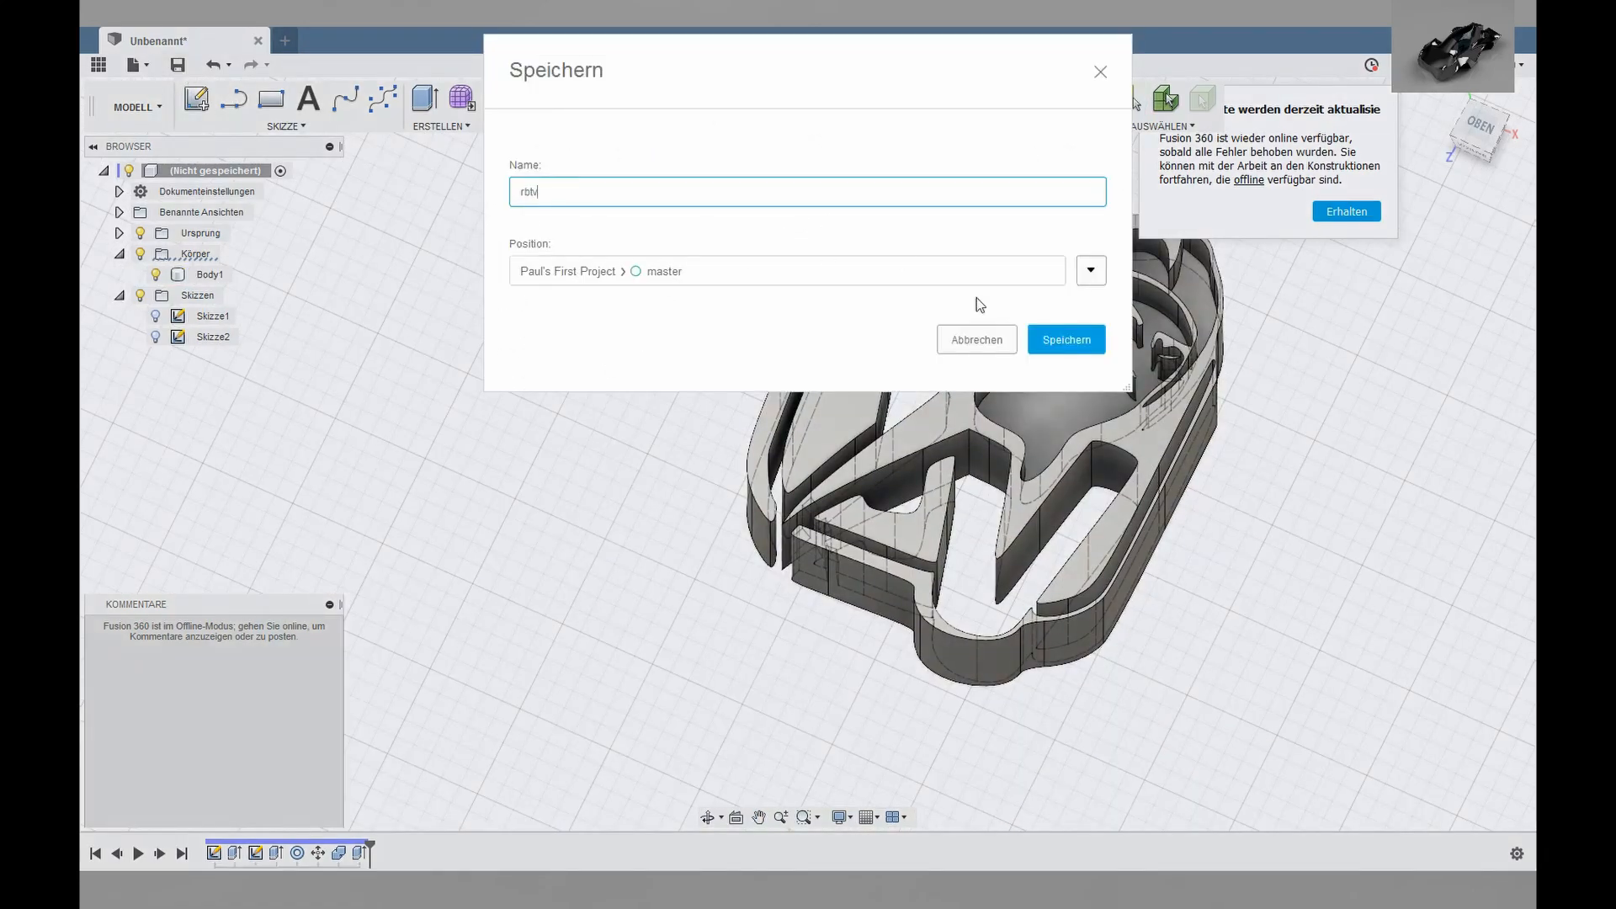
left_click(1048, 337)
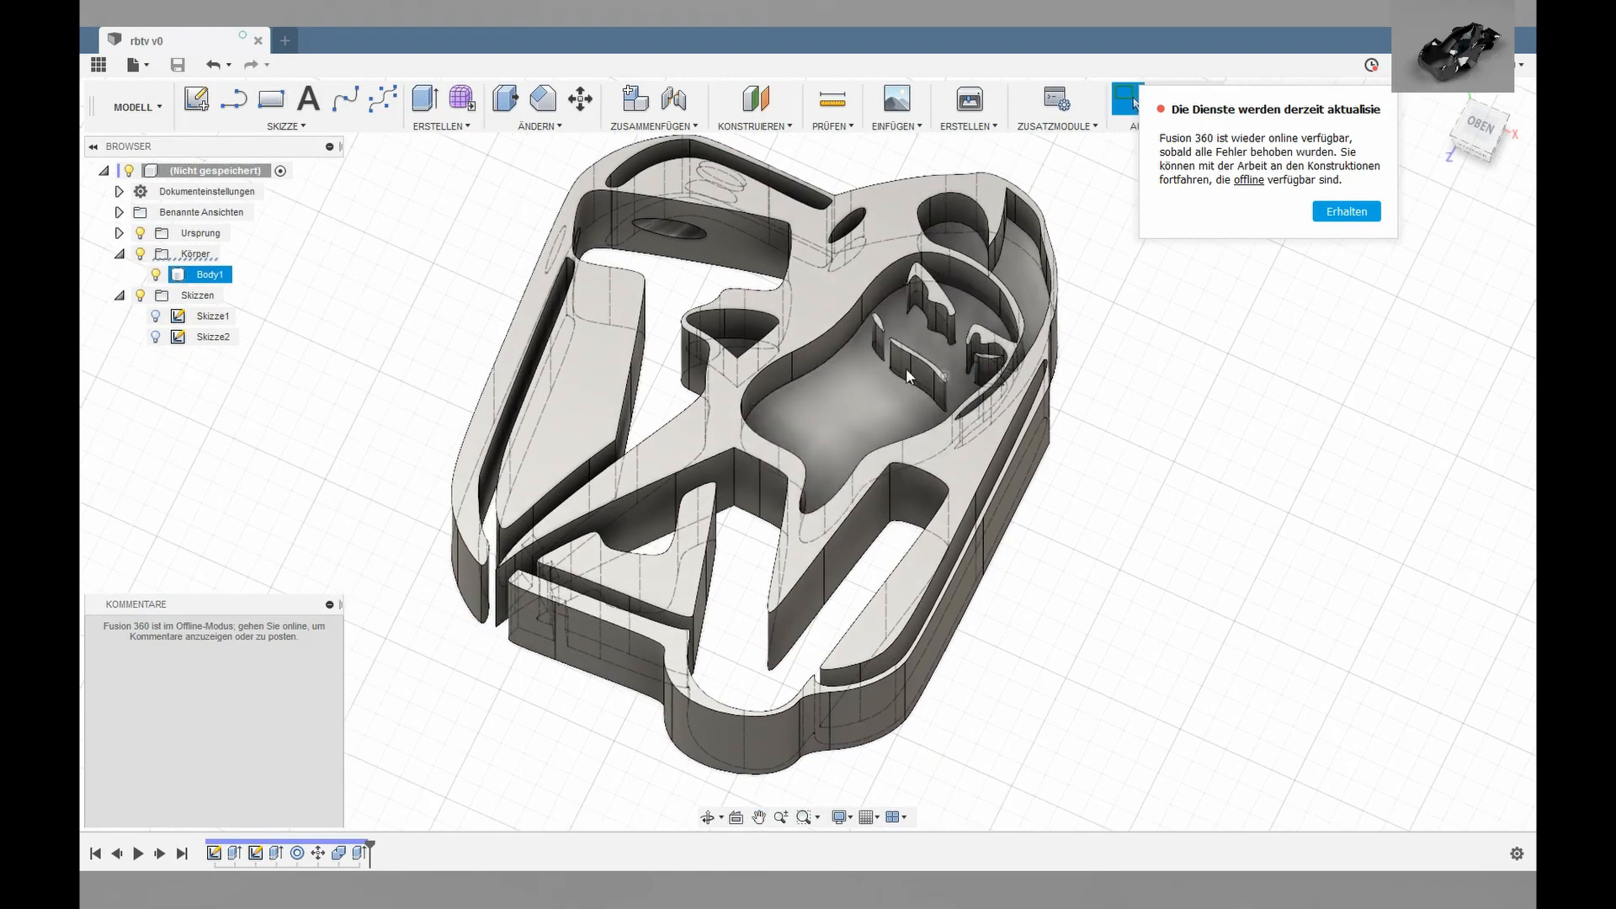
Switch to the Render workspace and open the appearance settings.
left_click(135, 107)
left_click(134, 235)
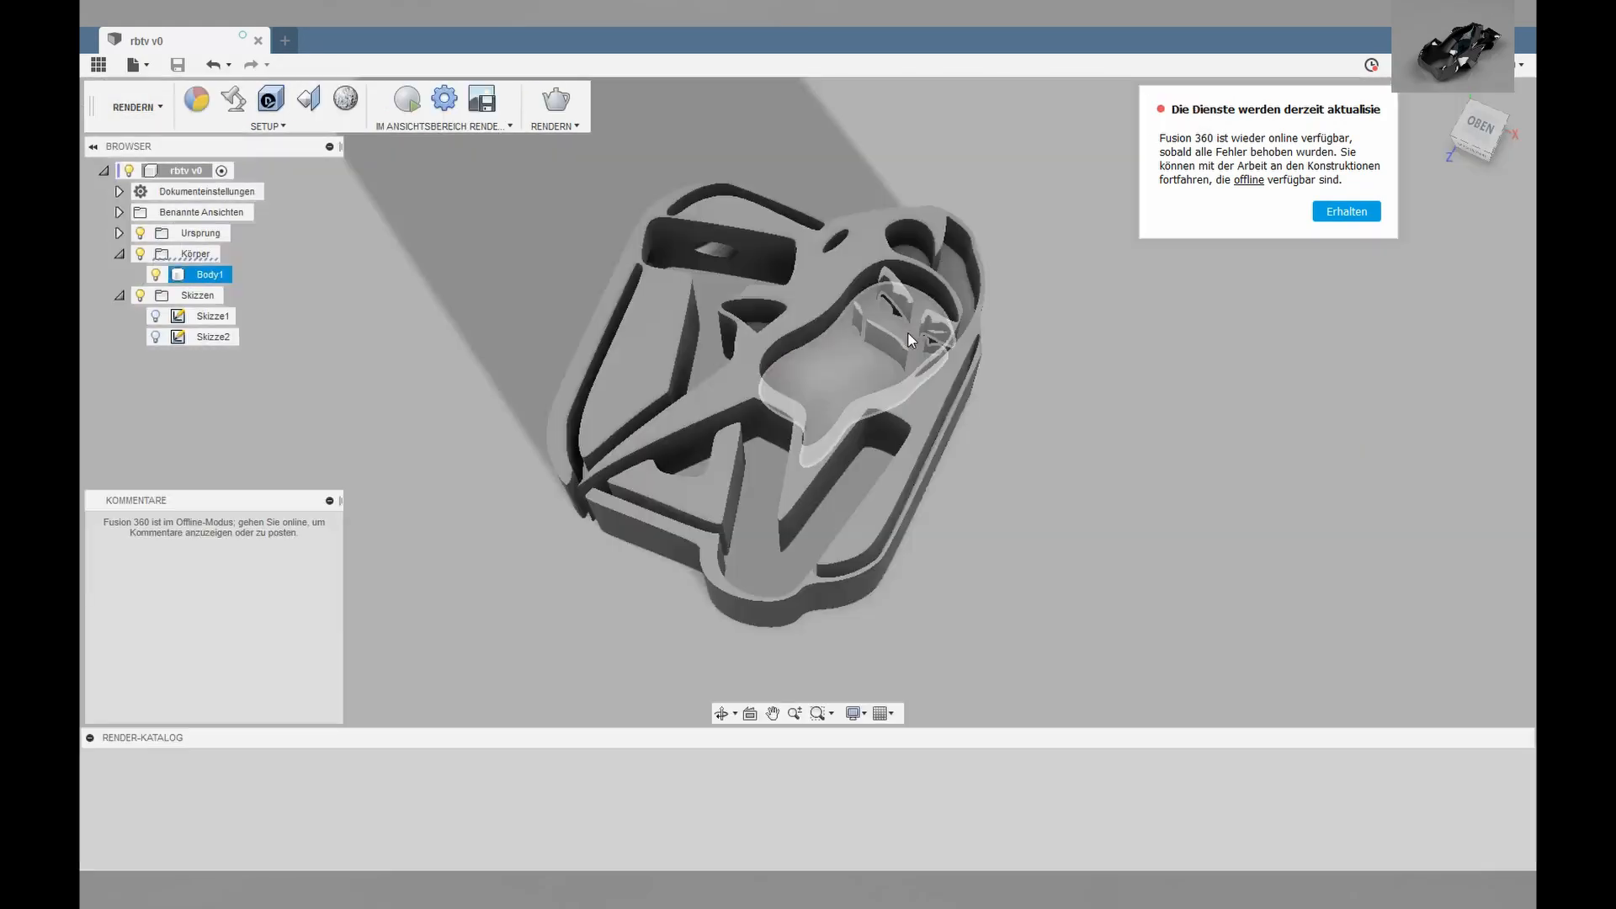
left_click(196, 98)
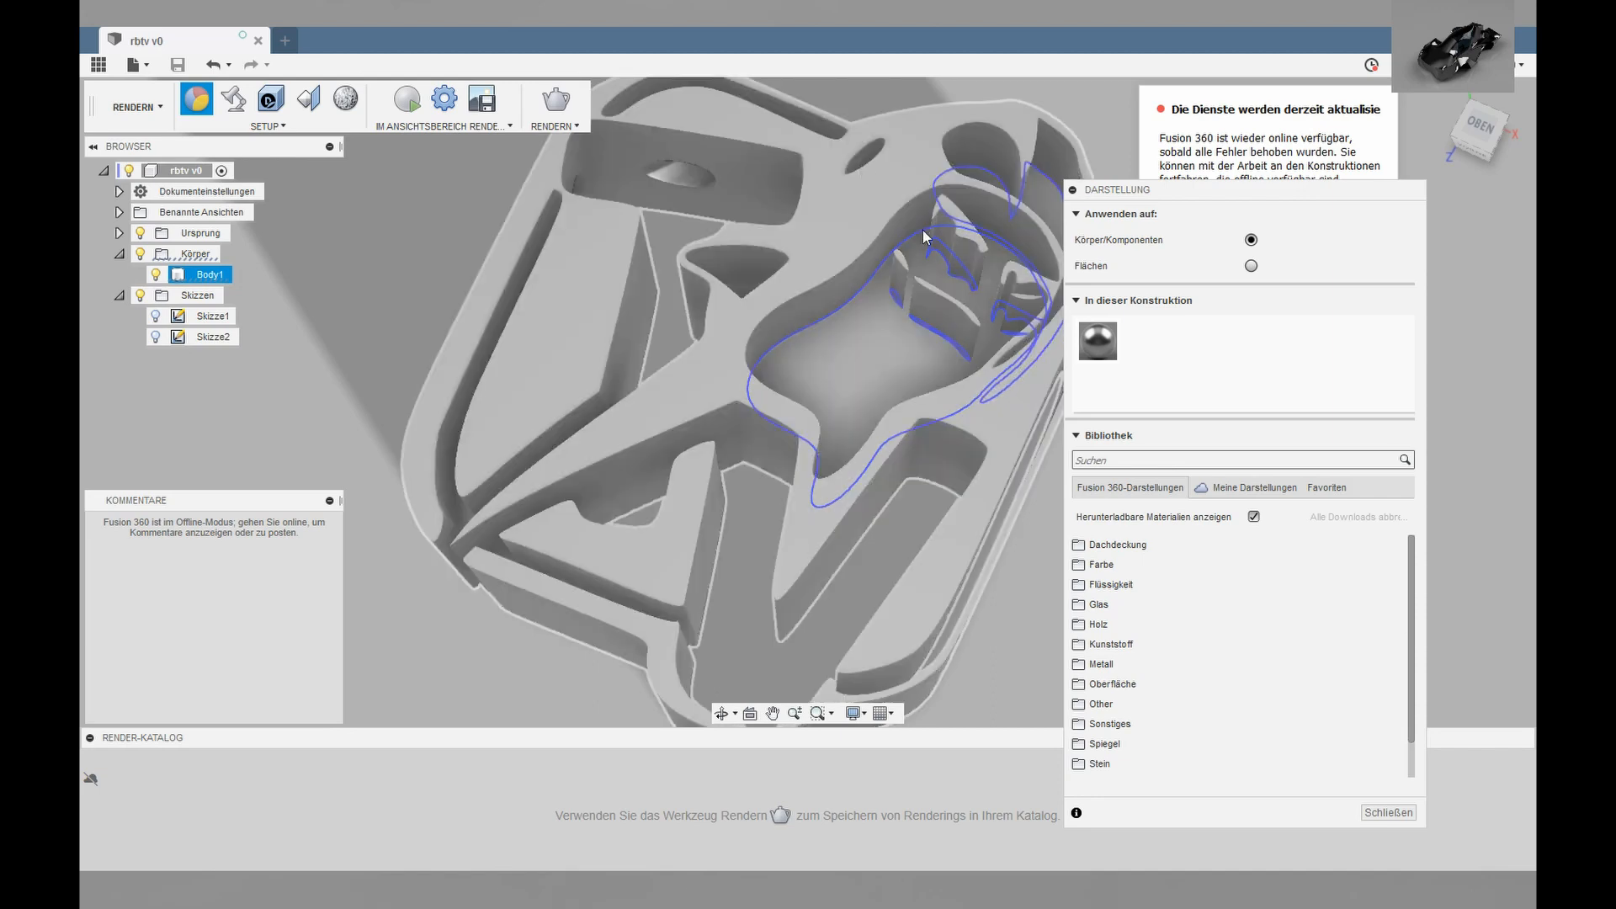
Apply the glossy enamel paint "Farbe - Emaille glänzend (Rot)" to the filled background faces of the logo.
middle_click_drag(744, 285, 754, 335, "shift")
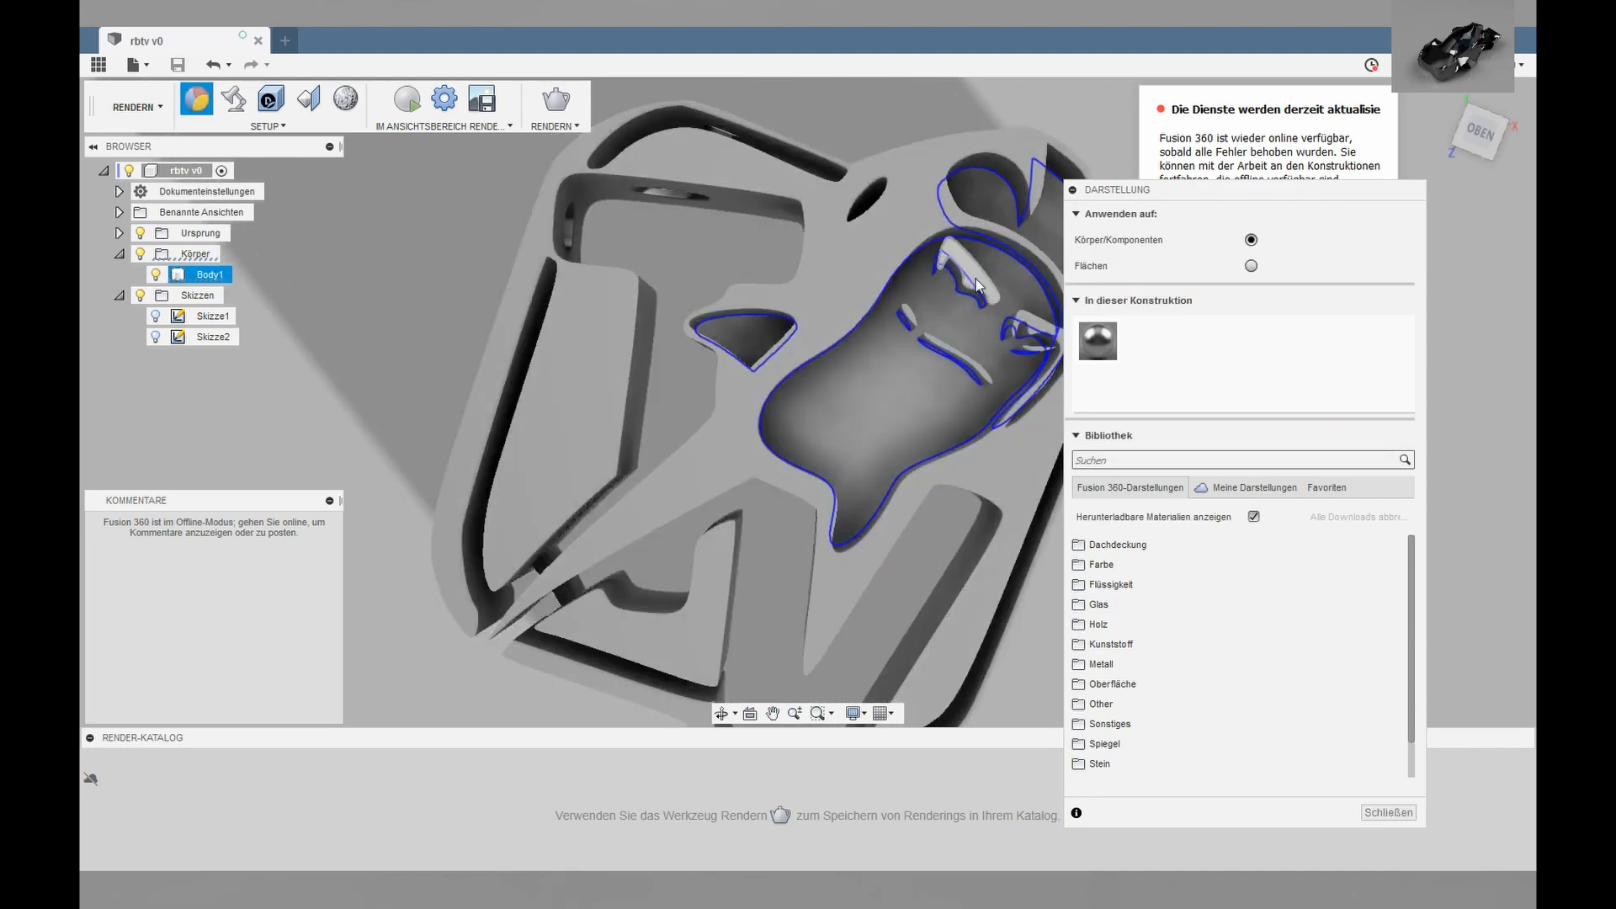
middle_click_drag(857, 234, 710, 251)
scroll(708, 243, "up", 5)
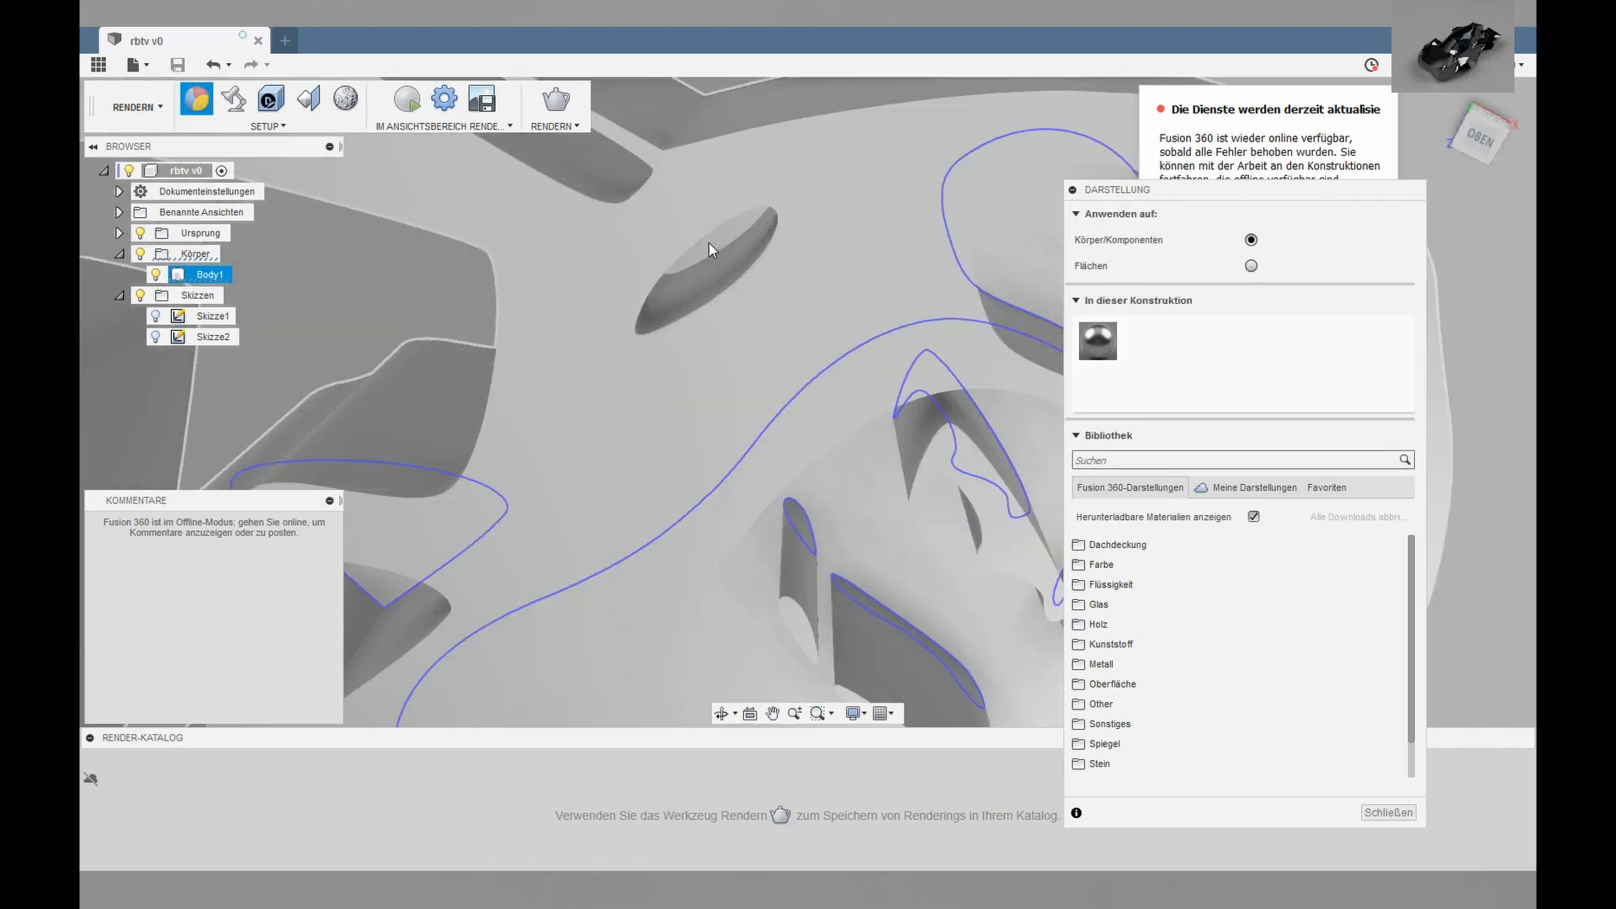
scroll(719, 242, "down", 5)
left_click(1179, 564)
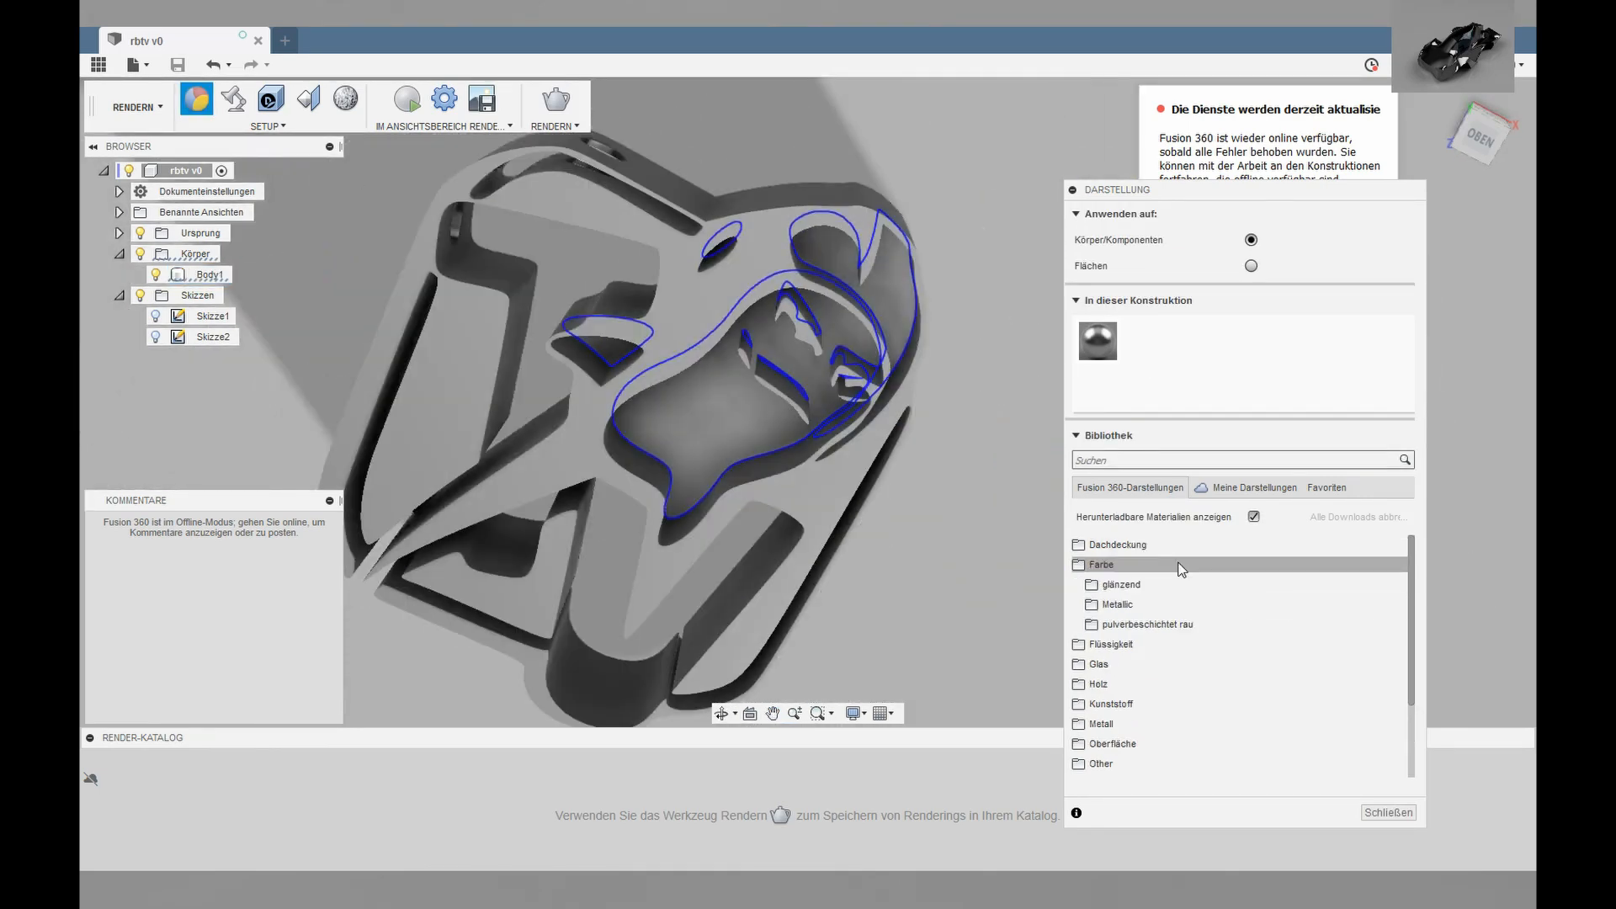
left_click(1149, 625)
left_click(1121, 584)
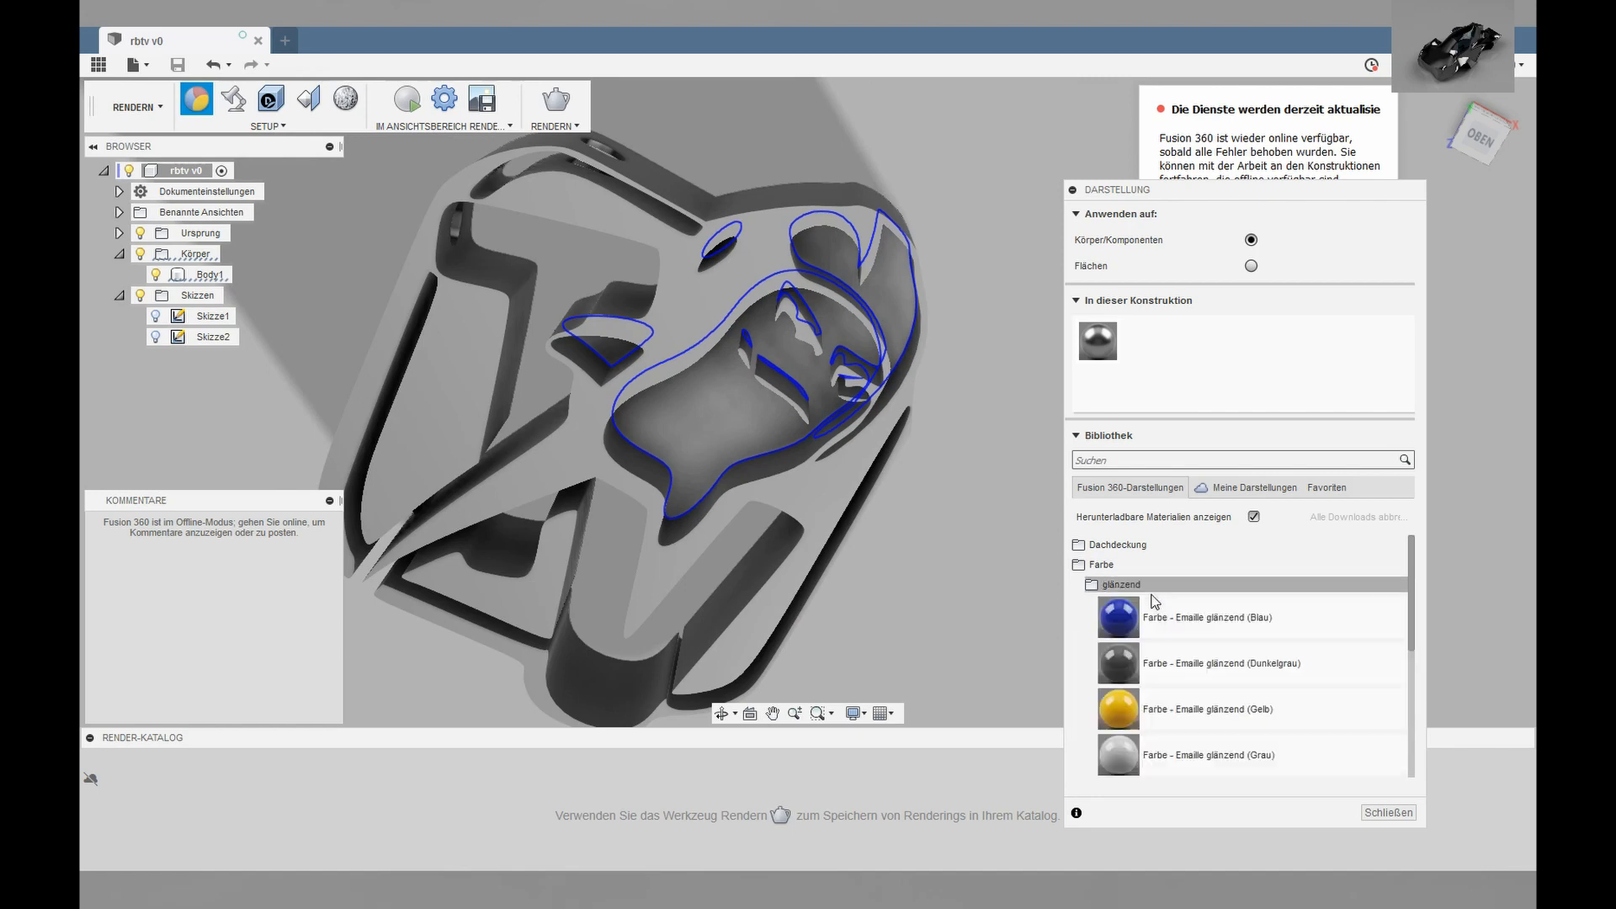
scroll(1220, 656, "down", 3)
left_click_drag(1118, 649, 712, 428)
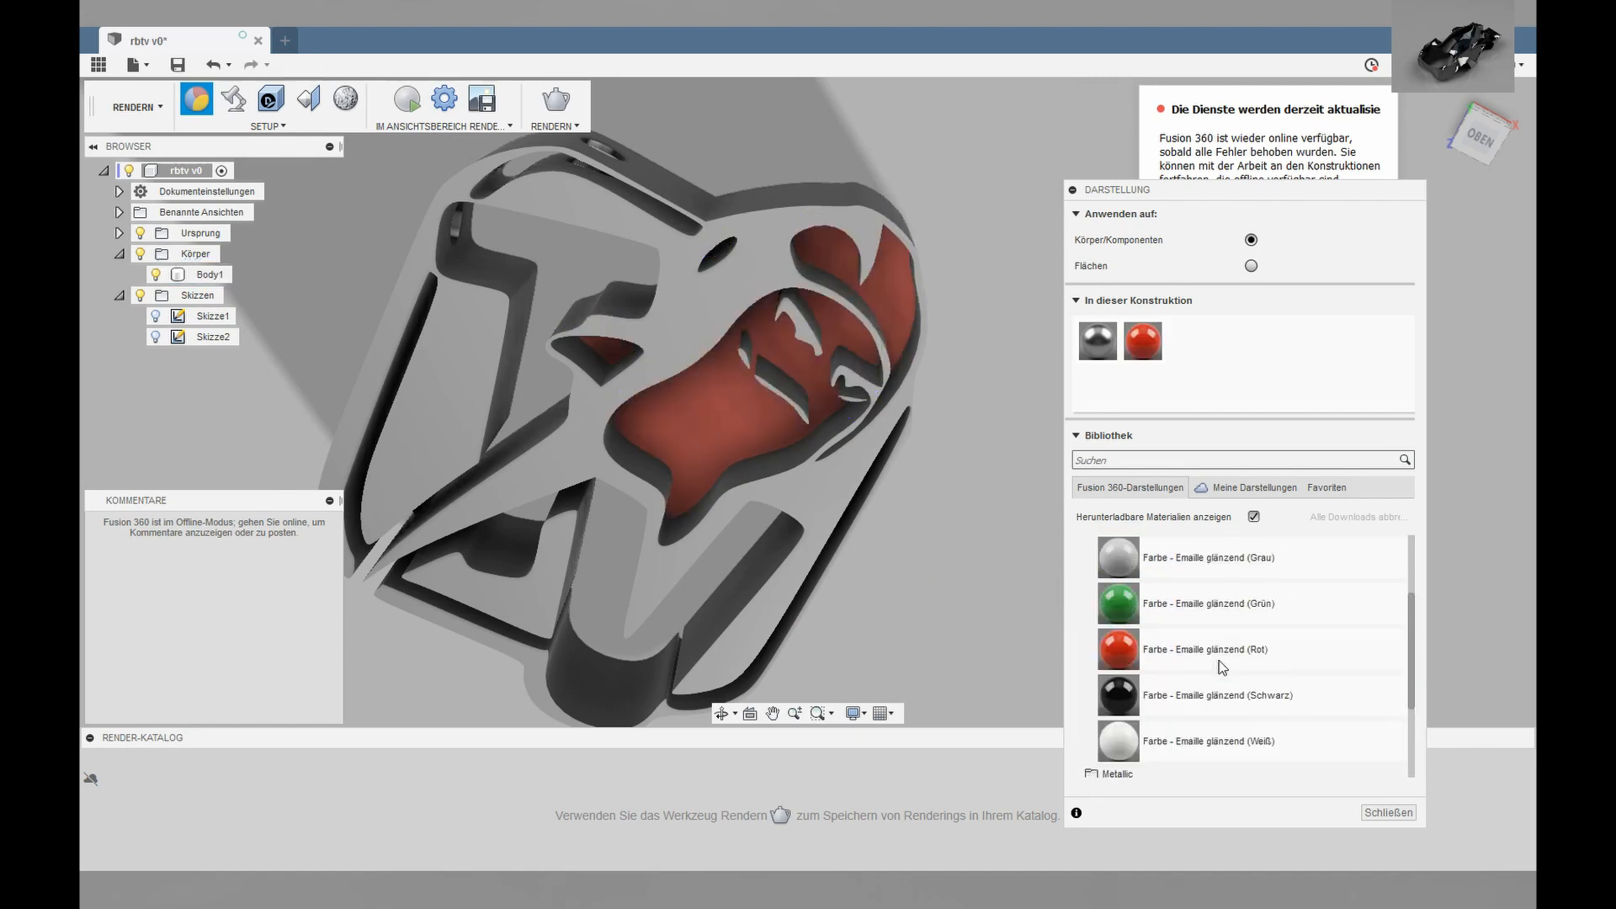
Apply "Farbe - Emaille glänzend (Blau)" to the whole logo body while keeping the appearances assigned to faces.
scroll(1219, 660, "up", 3)
left_click_drag(1118, 617, 825, 512)
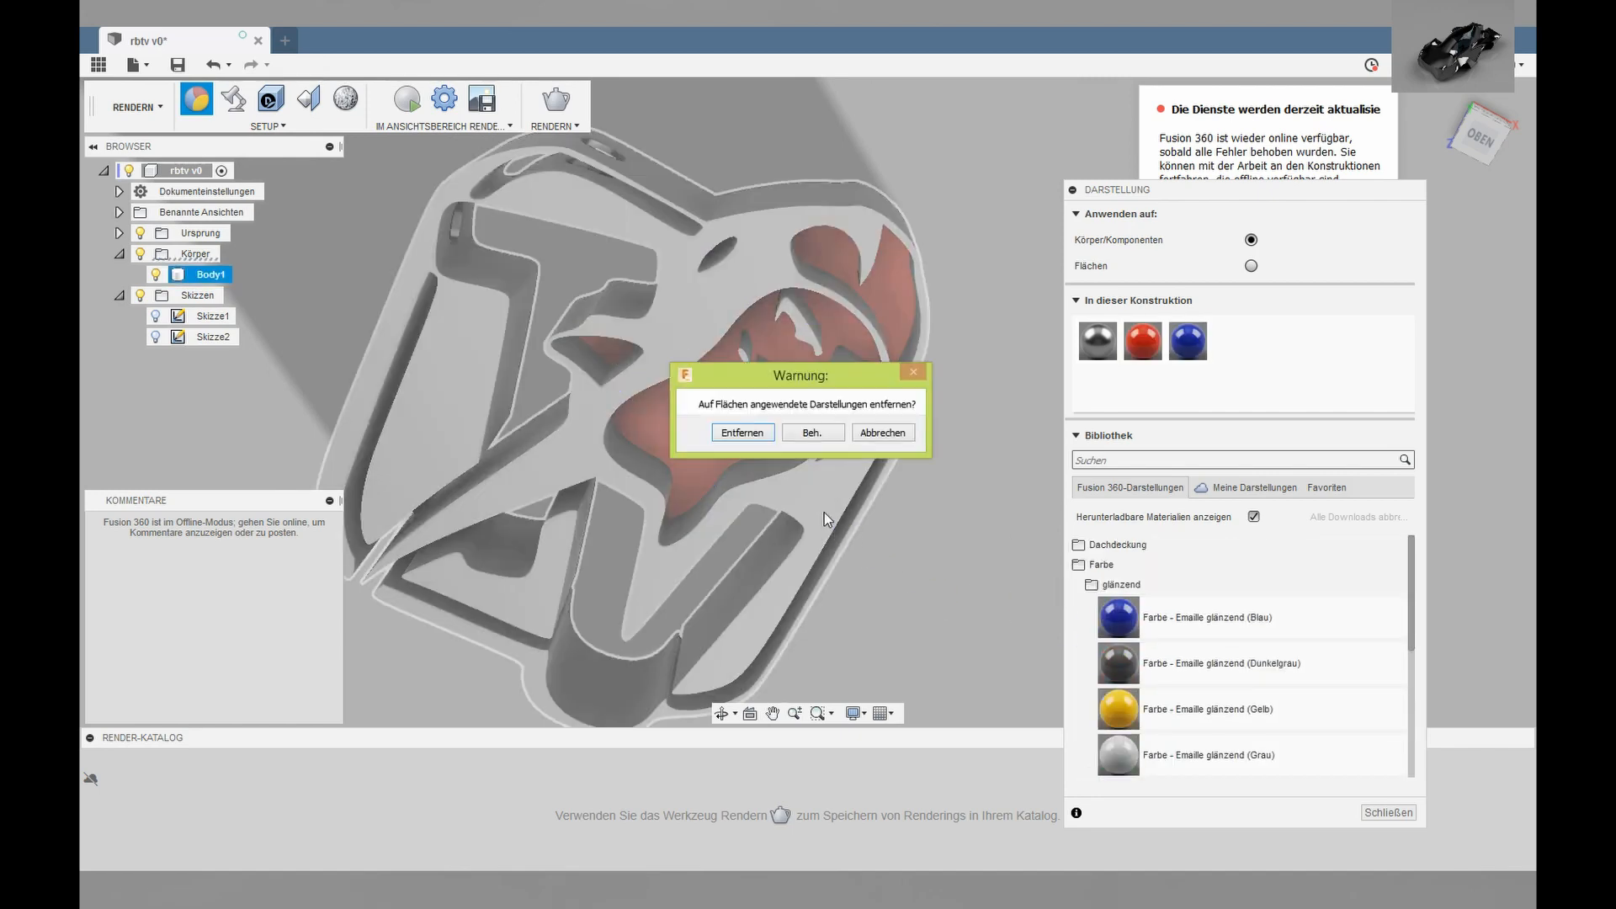
left_click(819, 430)
middle_click_drag(923, 466, 958, 473, "shift")
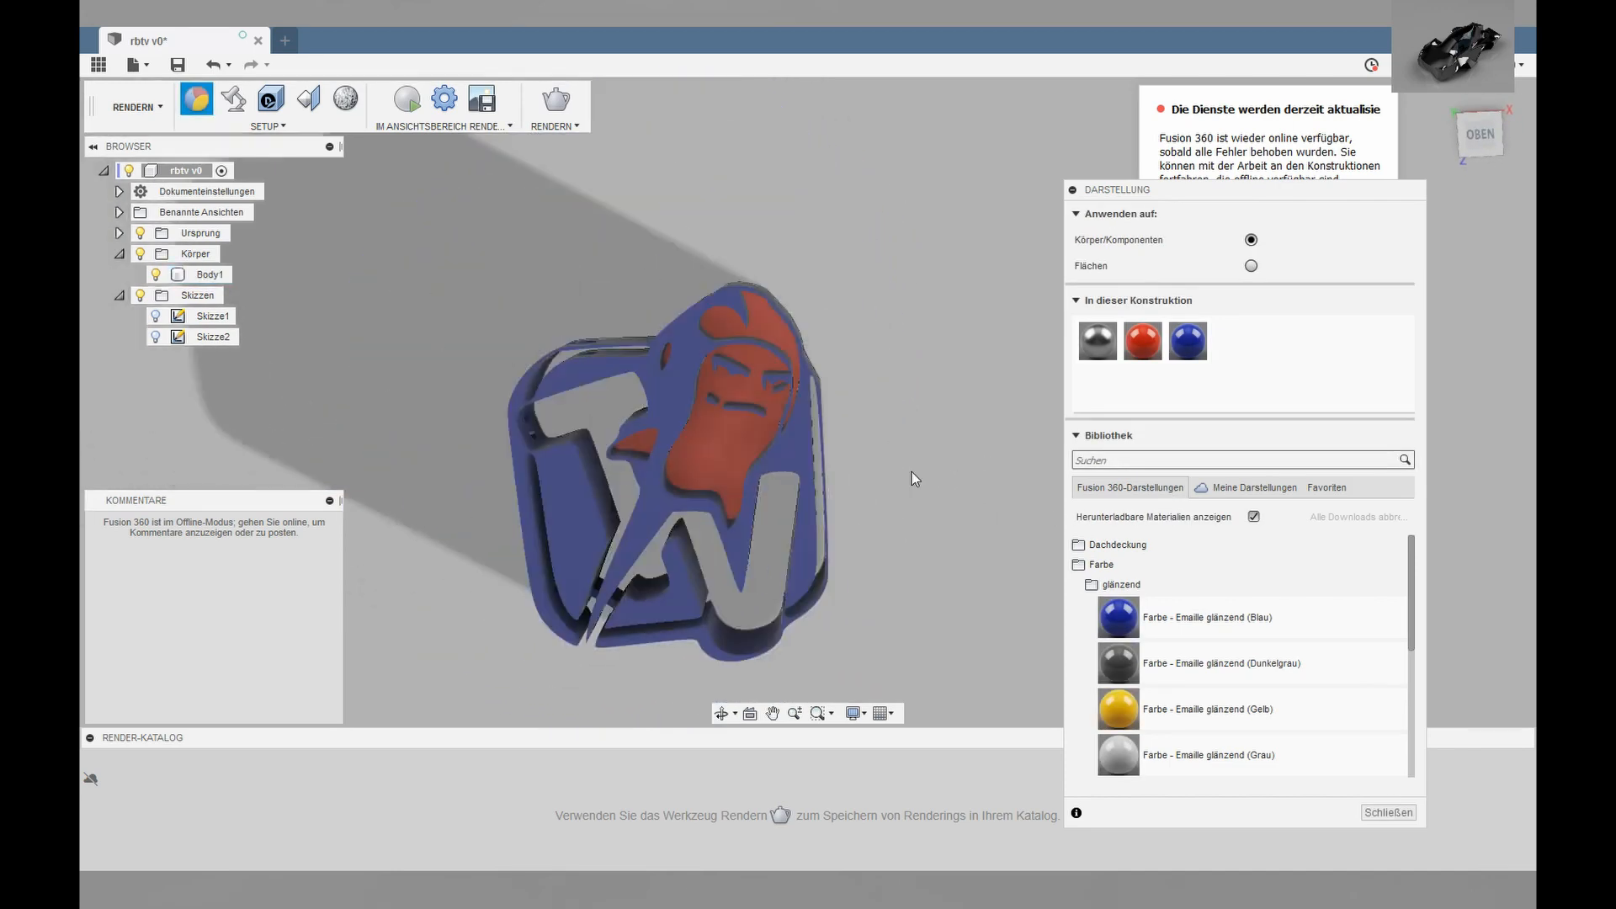
Apply "Farbe - Emaille glänzend (Gelb)" to the filled hood opening above the face.
left_click_drag(1118, 709, 1195, 663)
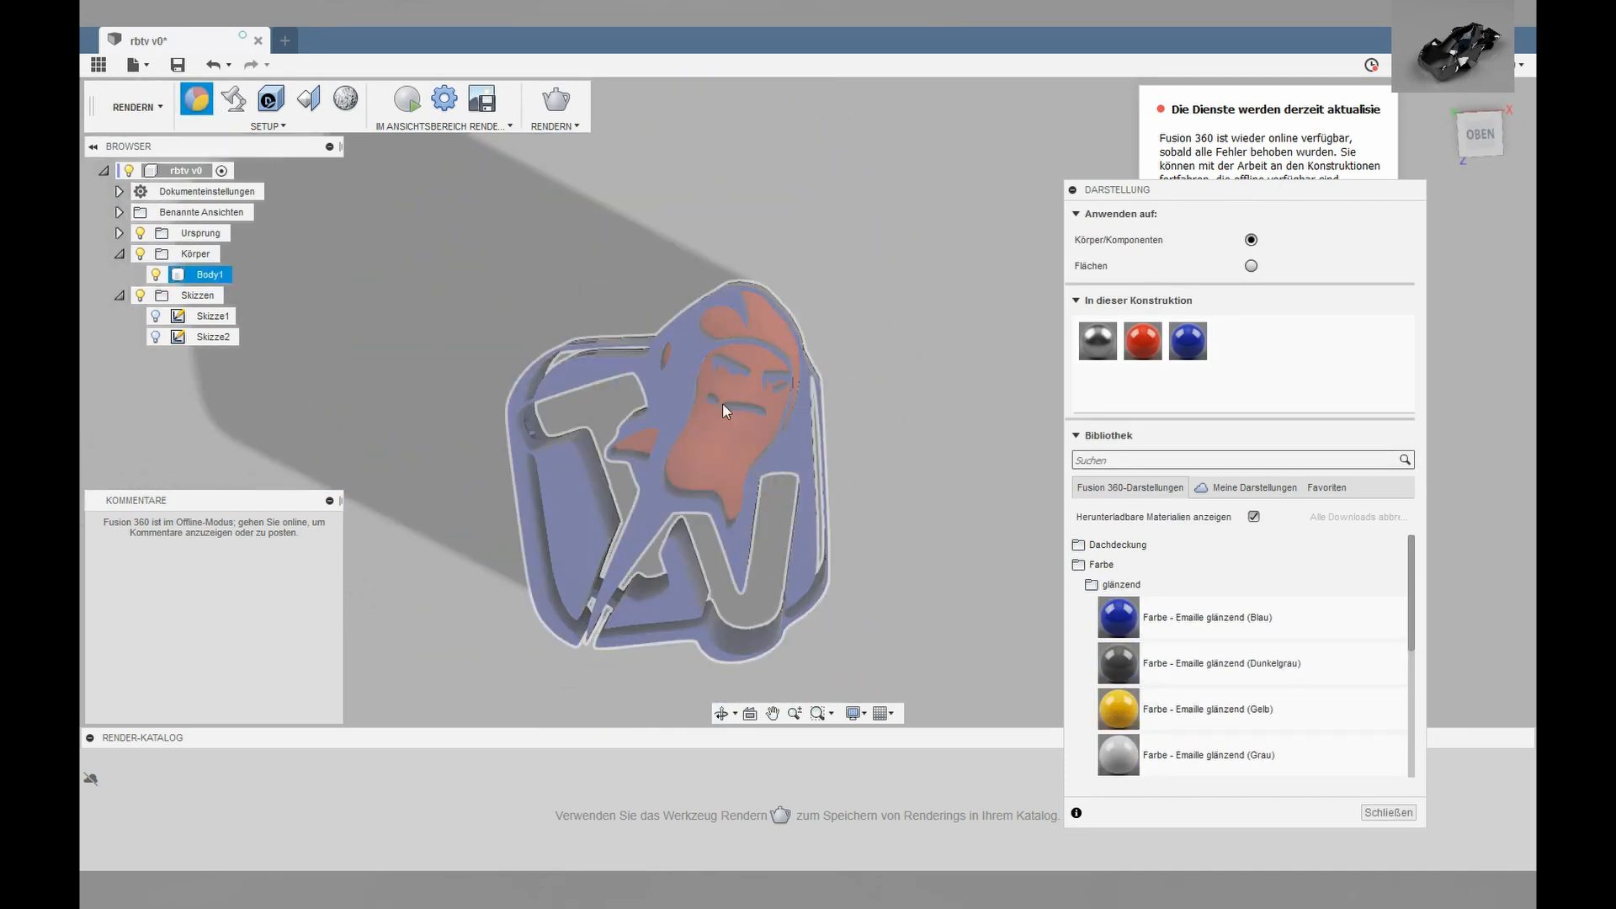
scroll(762, 340, "up", 5)
left_click(815, 301)
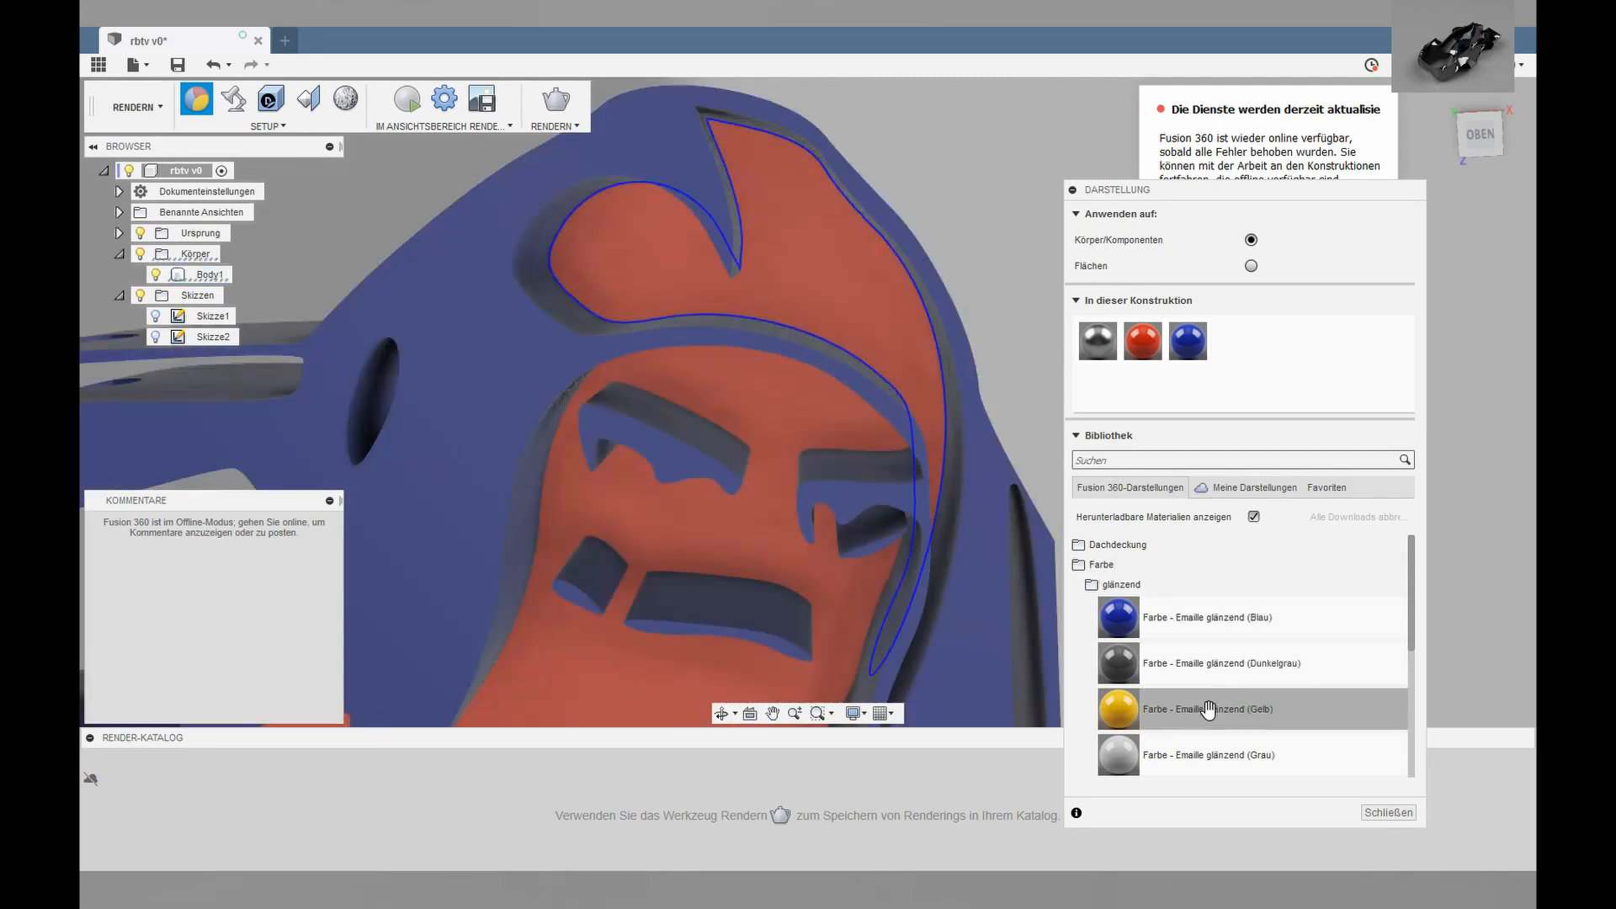
left_click_drag(1119, 708, 921, 318)
scroll(754, 324, "down", 5)
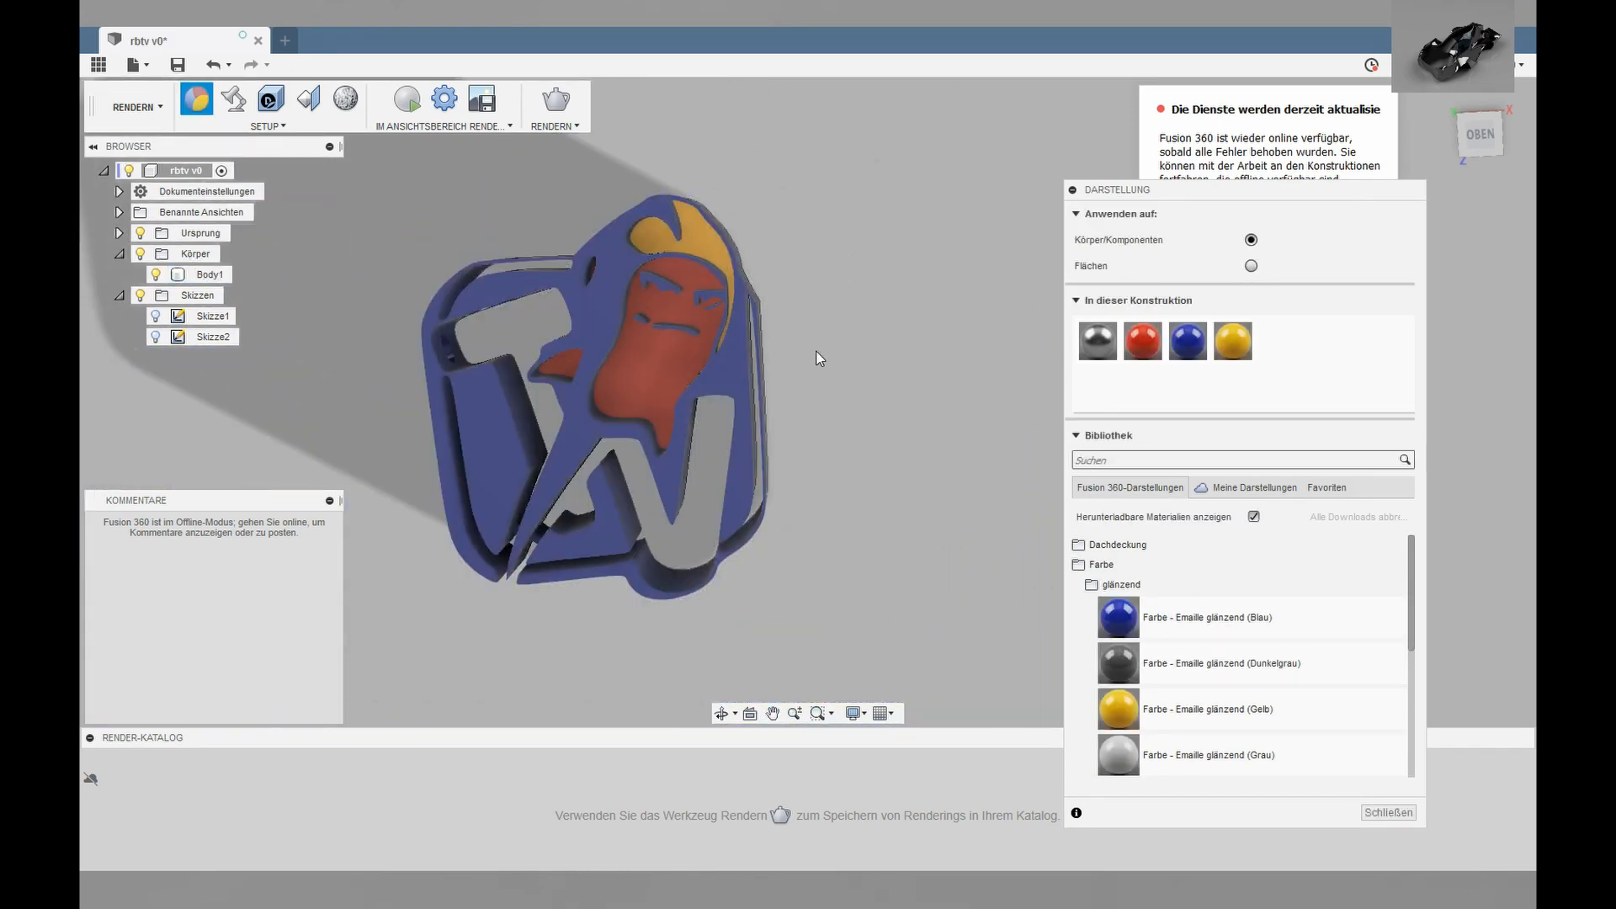
Apply "Farbe - Emaille glänzend (Gelb)" to the fill of the narrow oval beside the hood.
middle_click_drag(815, 353, 625, 285, "shift")
scroll(628, 279, "up", 6)
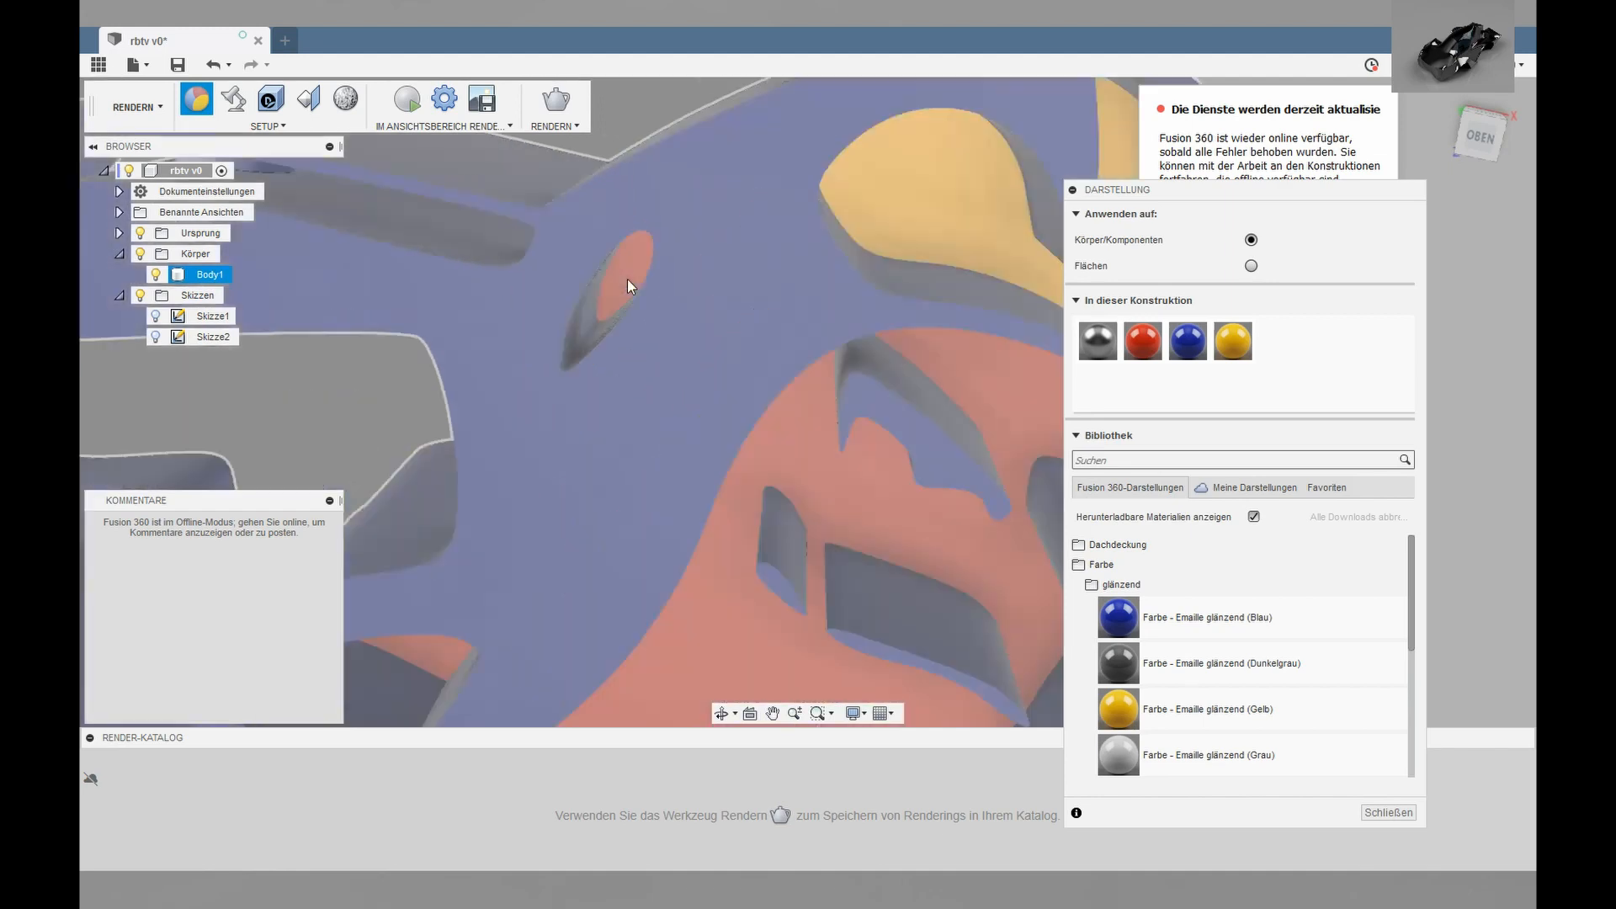
left_click(628, 281)
left_click_drag(1124, 709, 618, 274)
scroll(746, 293, "down", 4)
scroll(926, 450, "down", 4)
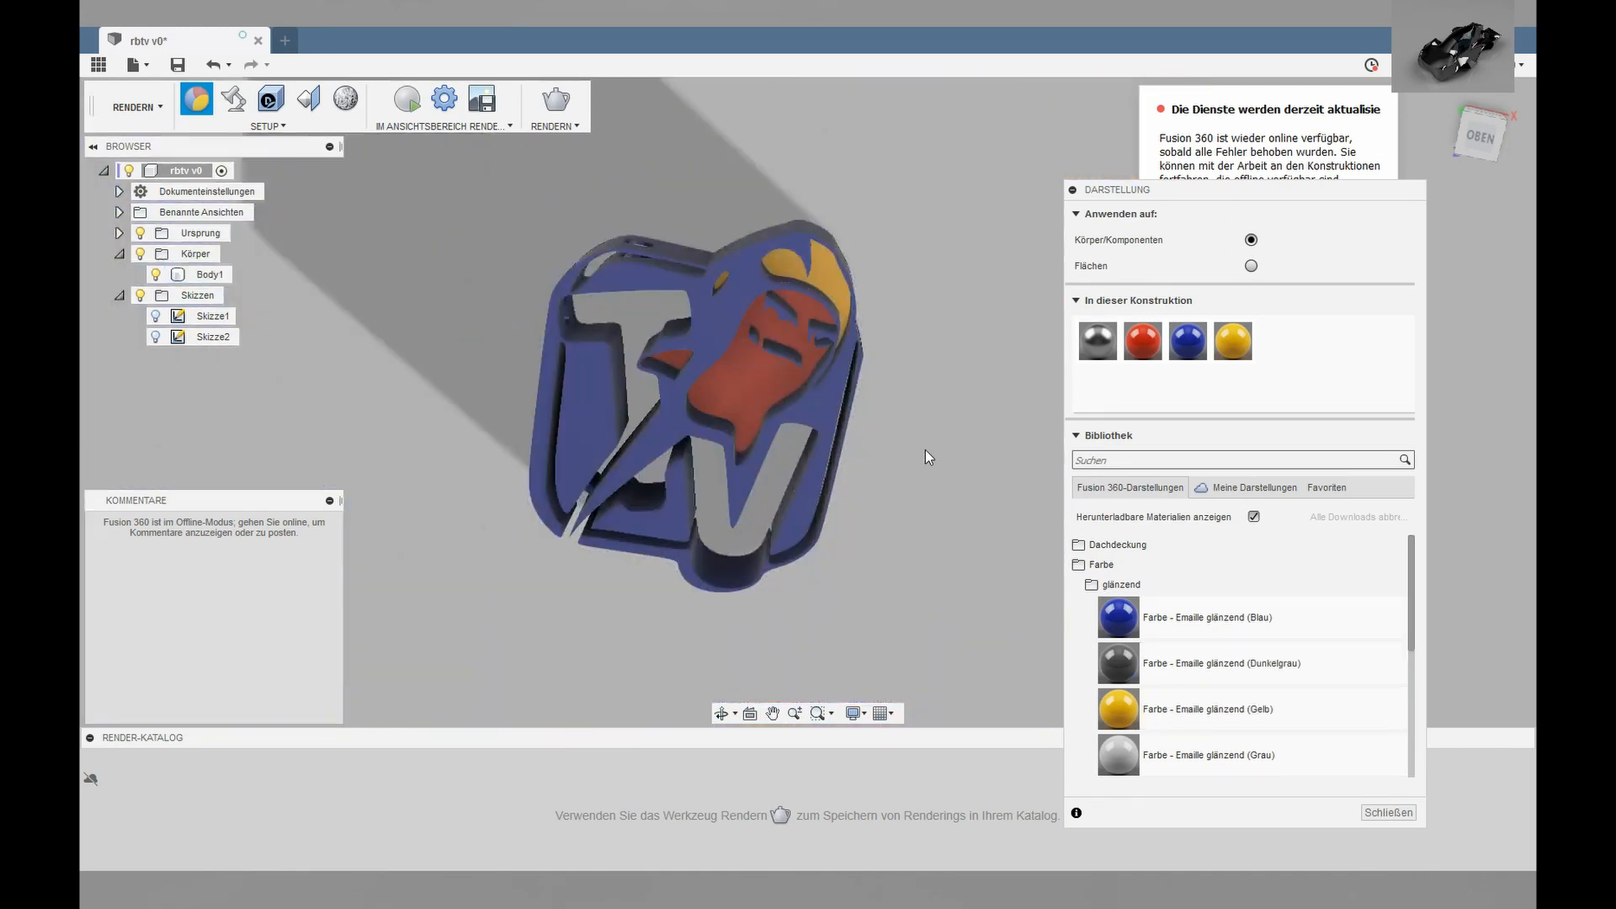
Set the scene's environment brightness to 2000 lx with a solid colour background and start the in-canvas render.
middle_click_drag(926, 449, 1093, 433, "shift")
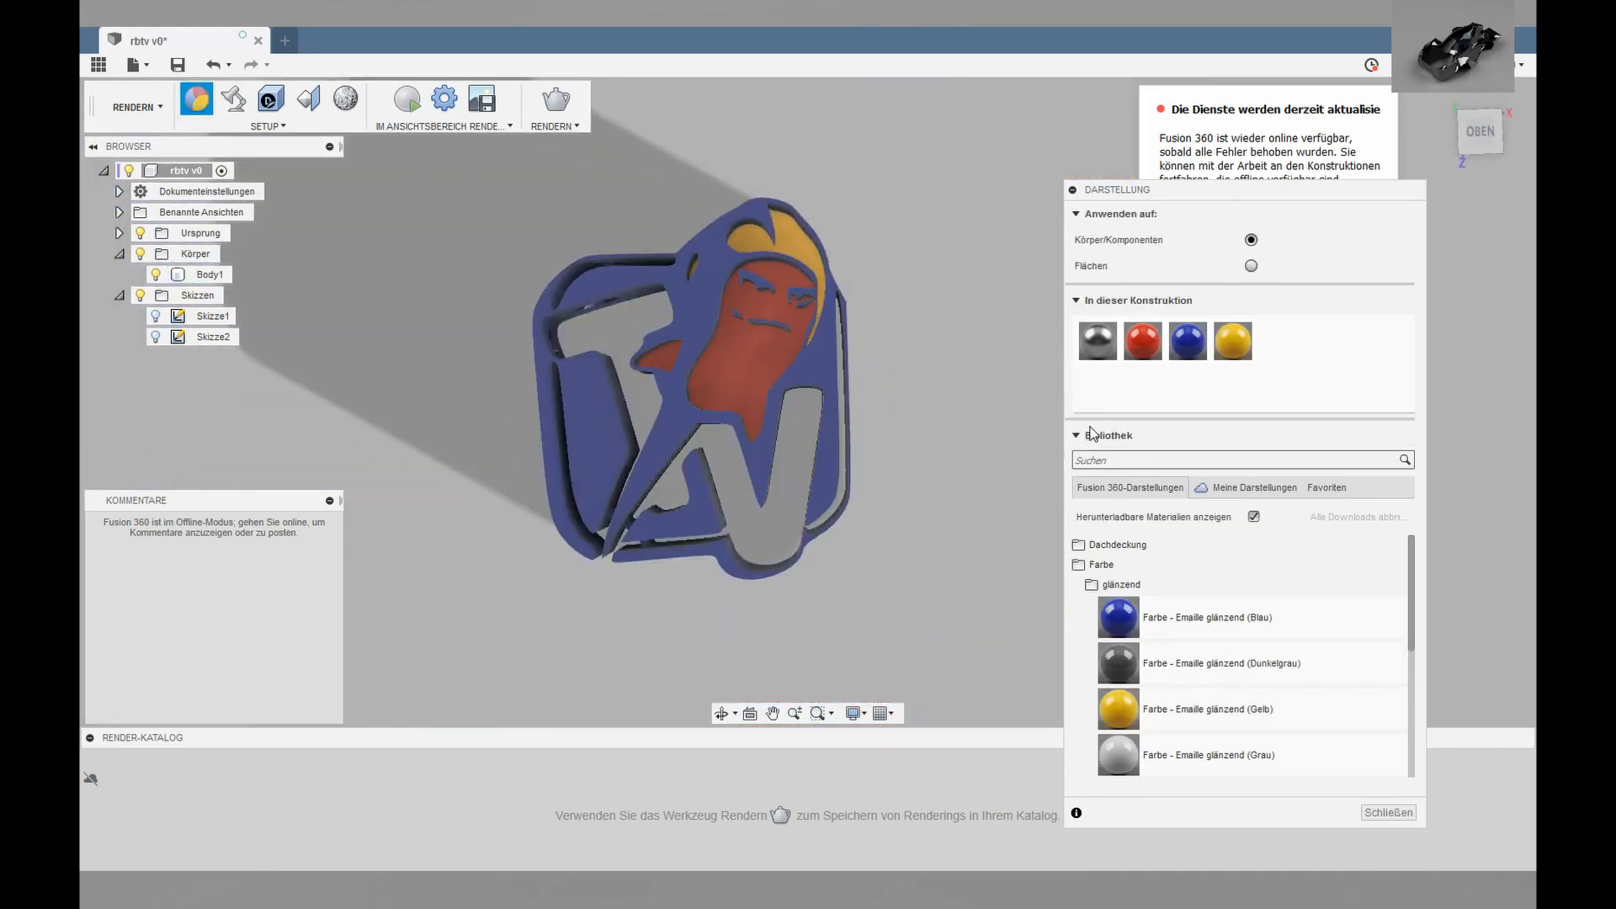
scroll(808, 362, "up", 2)
left_click(235, 110)
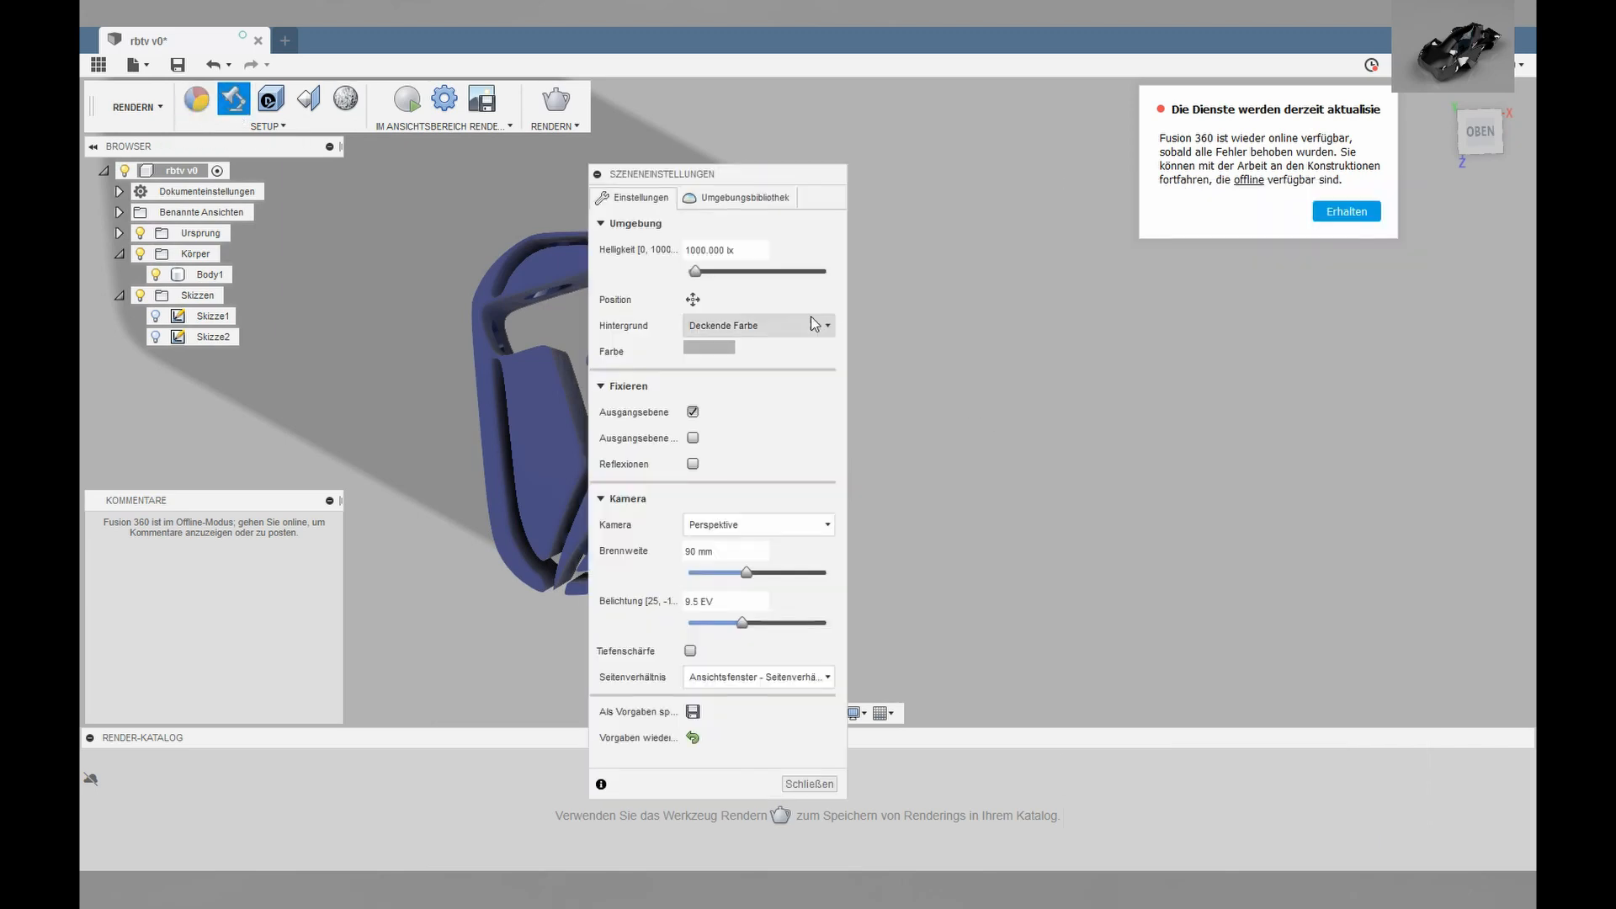
left_click(796, 326)
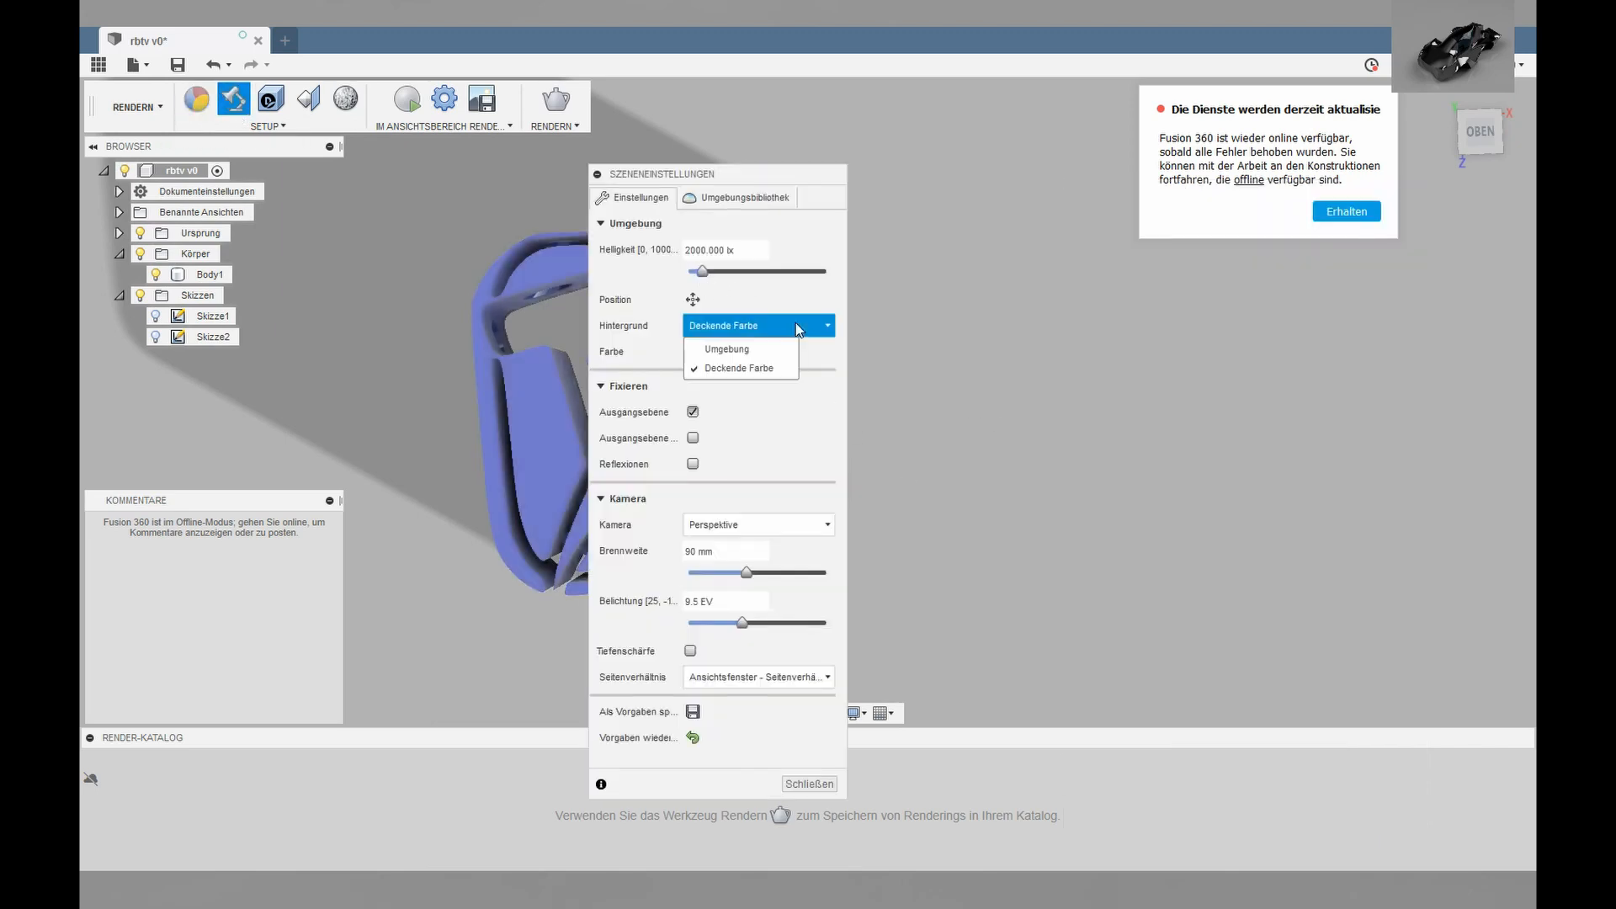
left_click(800, 328)
left_click(831, 783)
left_click(407, 98)
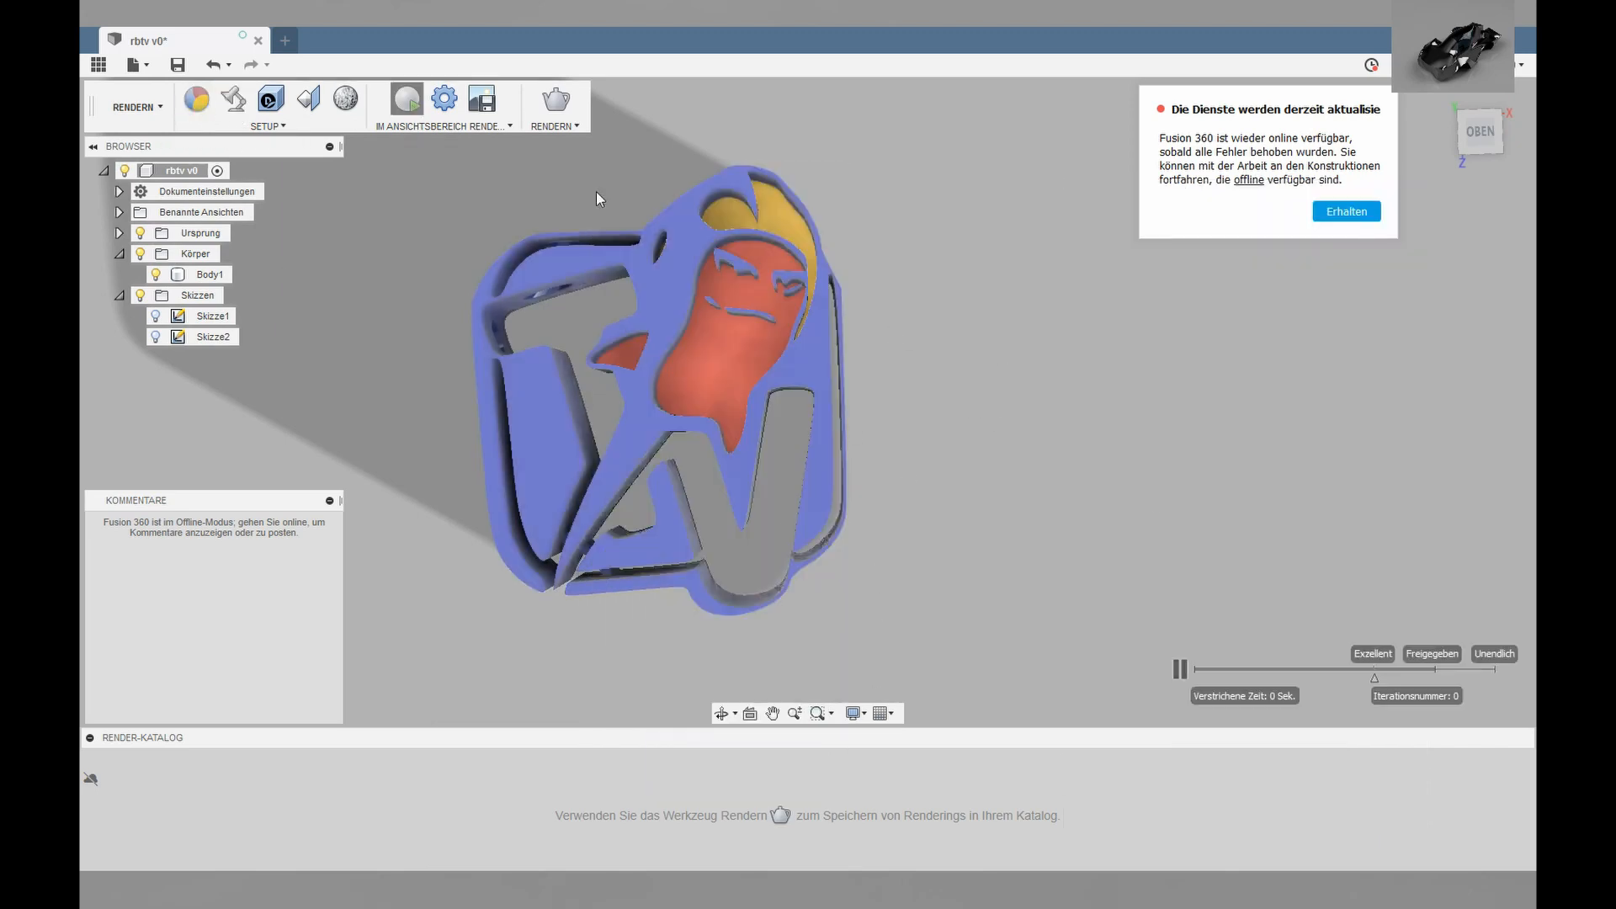